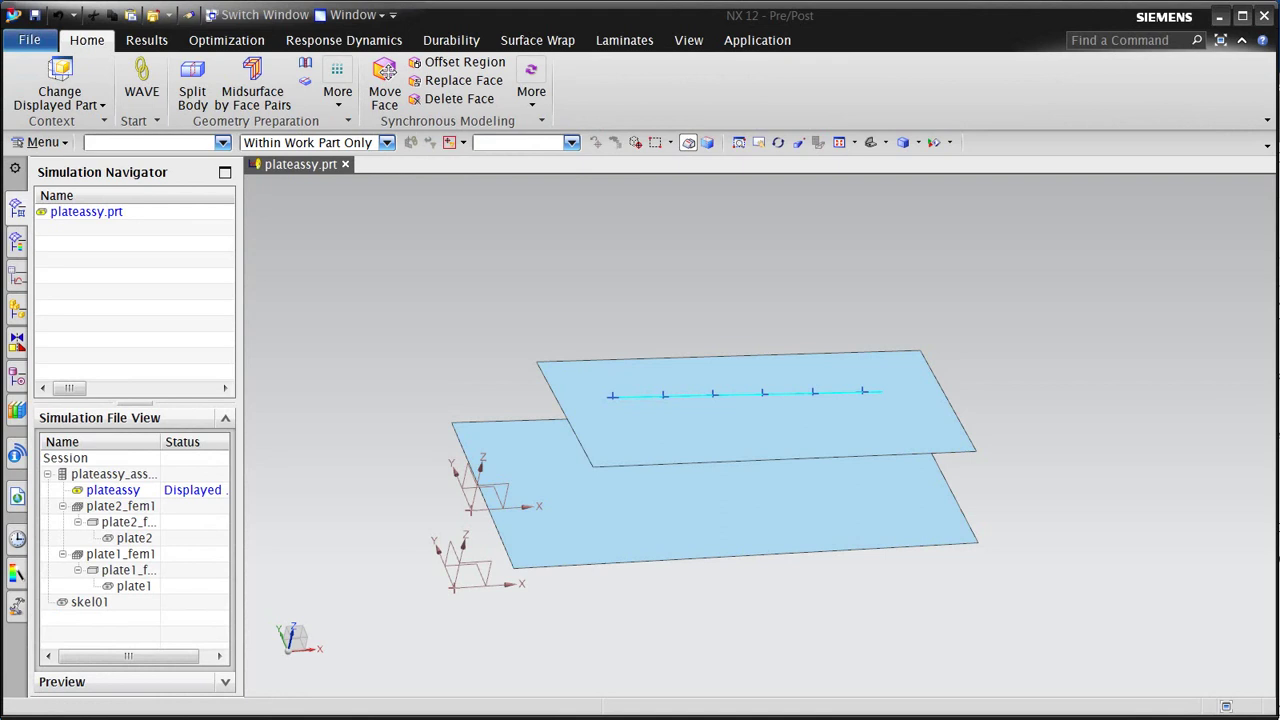
# Step: Bring up the NX application list to leave Pre/Post
pyautogui.click(757, 40)
# Step: Switch to Modeling and highlight plate1, plate2 and skel01 to identify each
pyautogui.click(41, 78)
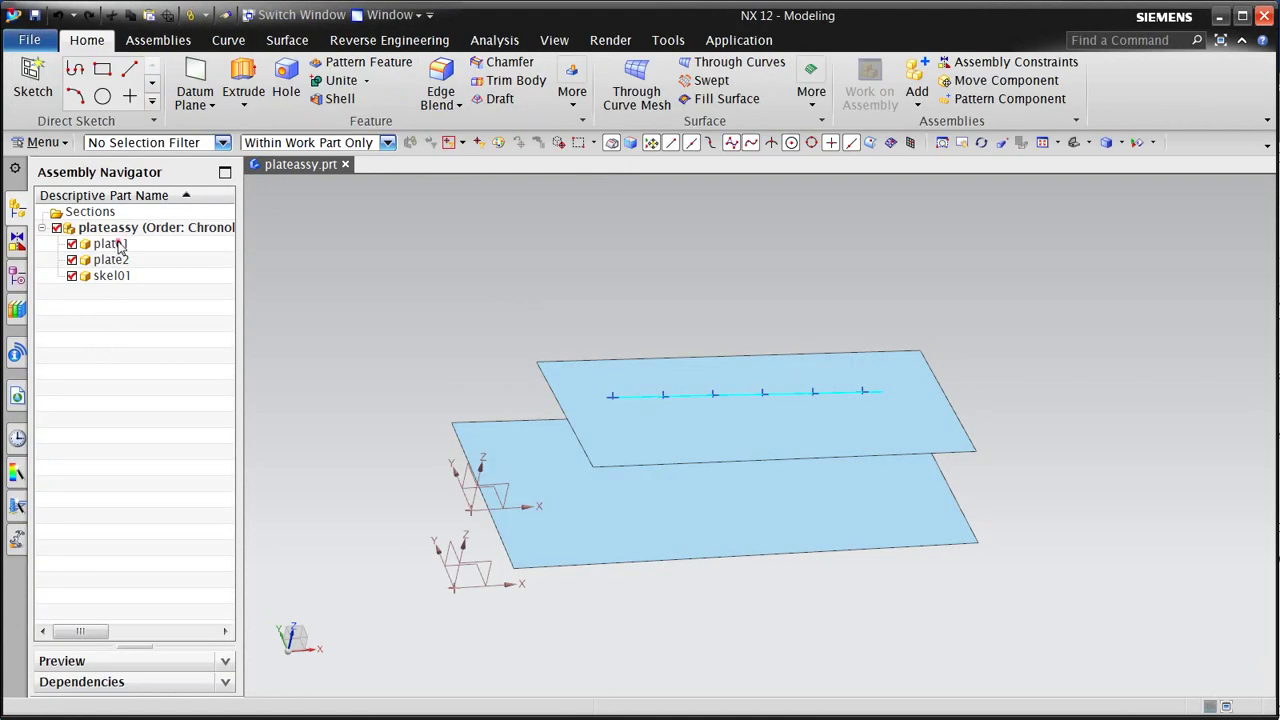
pyautogui.click(118, 245)
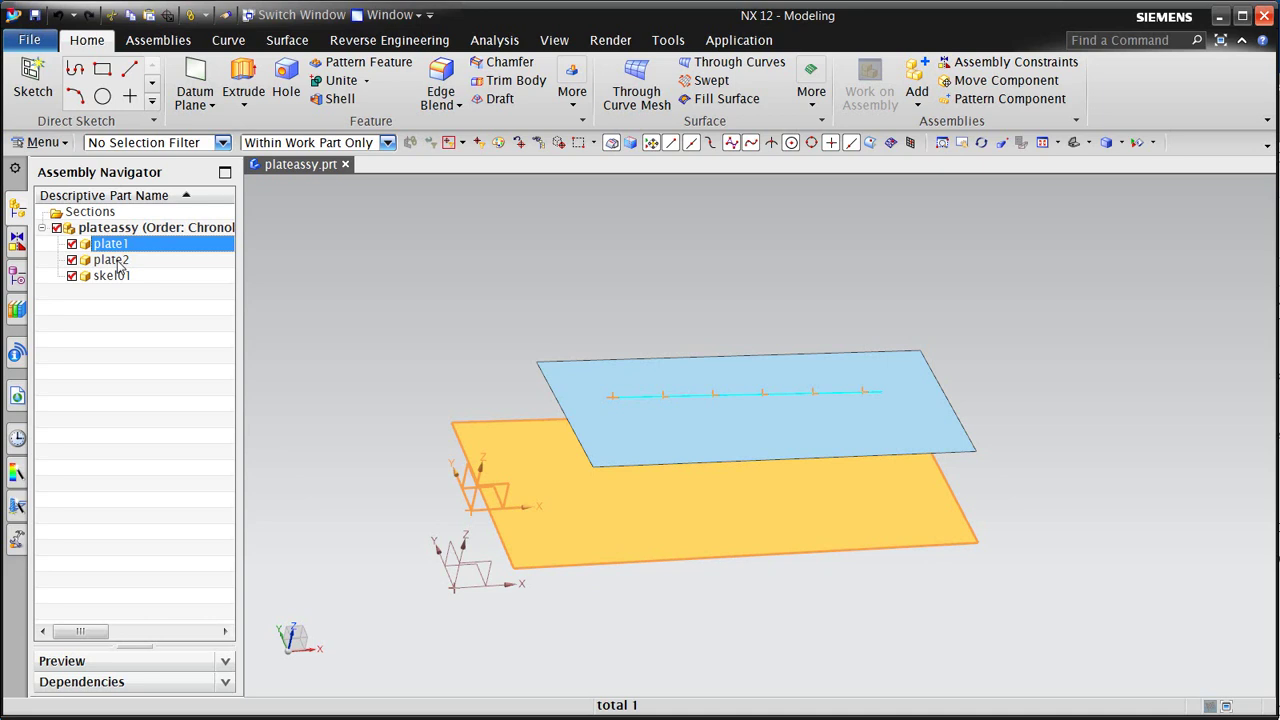
pyautogui.click(118, 262)
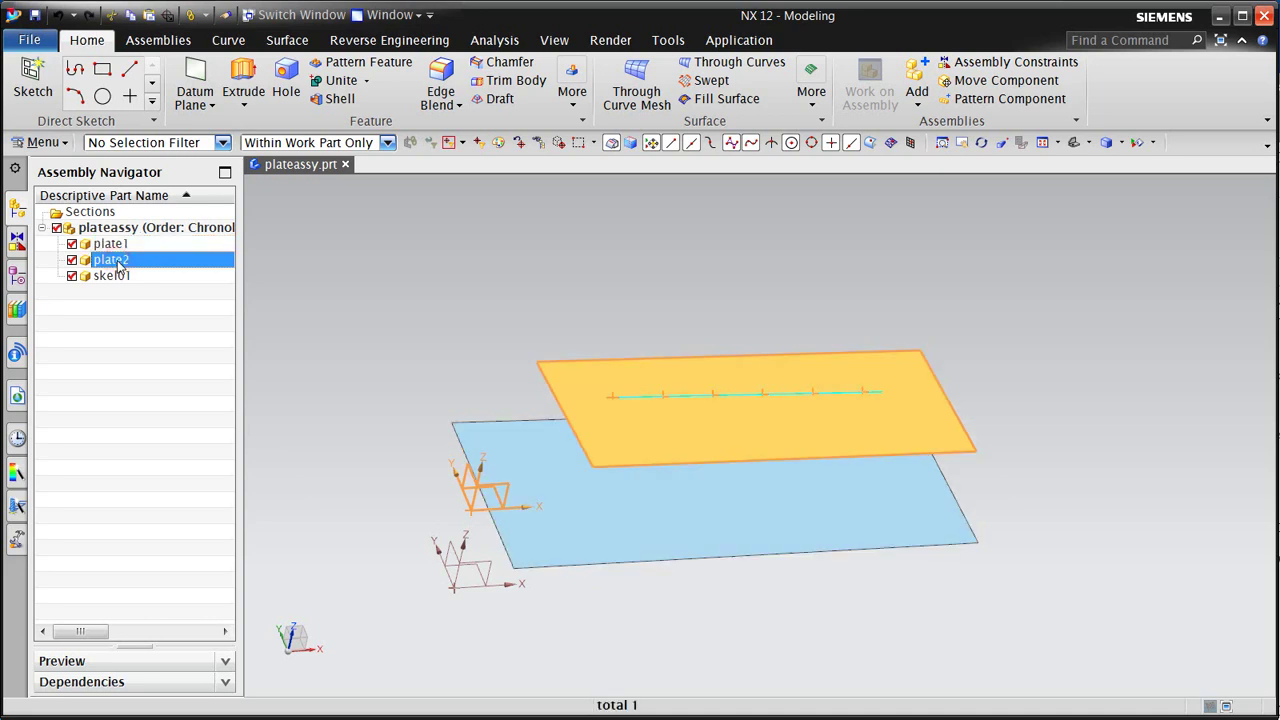
pyautogui.click(118, 277)
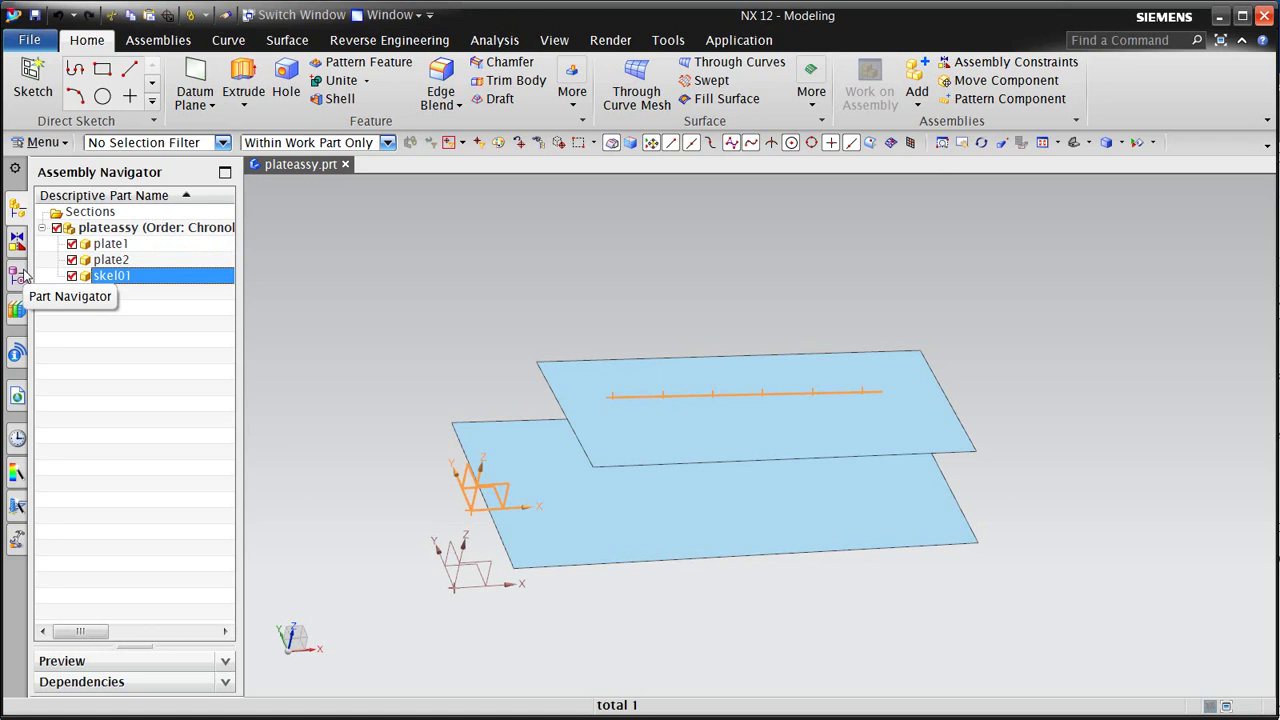
# Step: Make skel01 the work part and inspect its Line (1) and Point Set (3) features
pyautogui.doubleClick(112, 276)
pyautogui.click(18, 277)
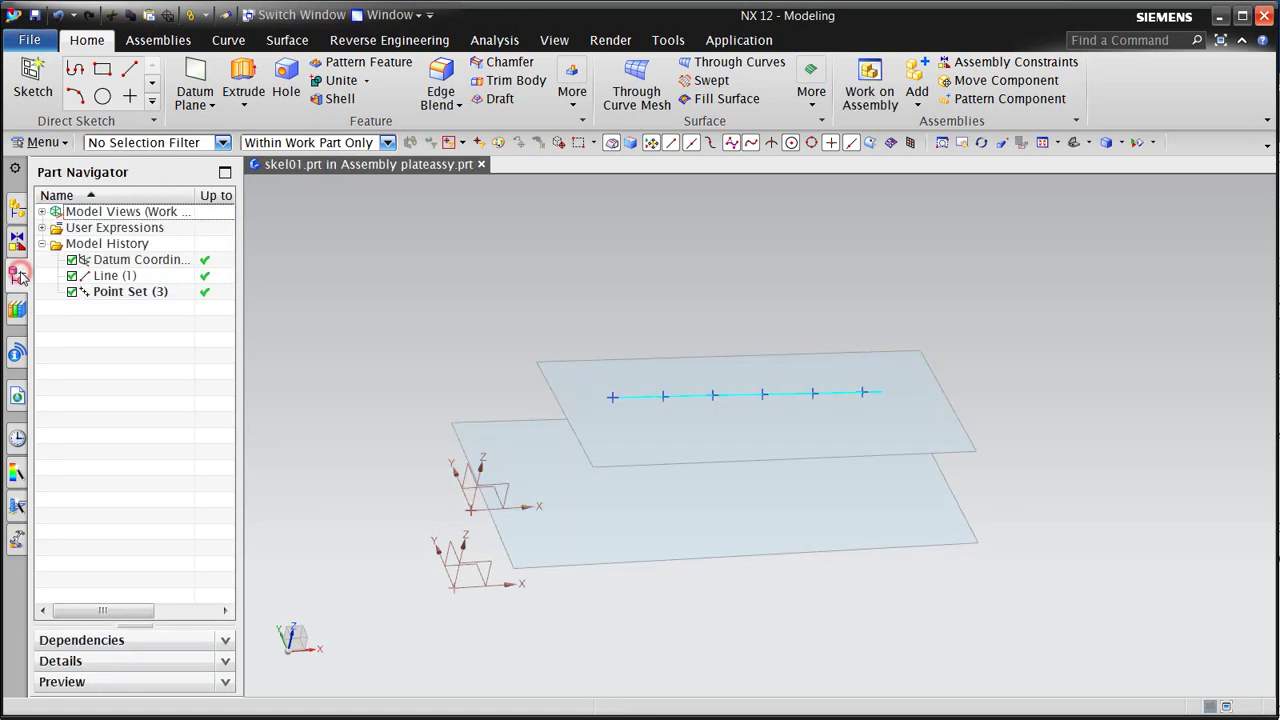
pyautogui.click(117, 281)
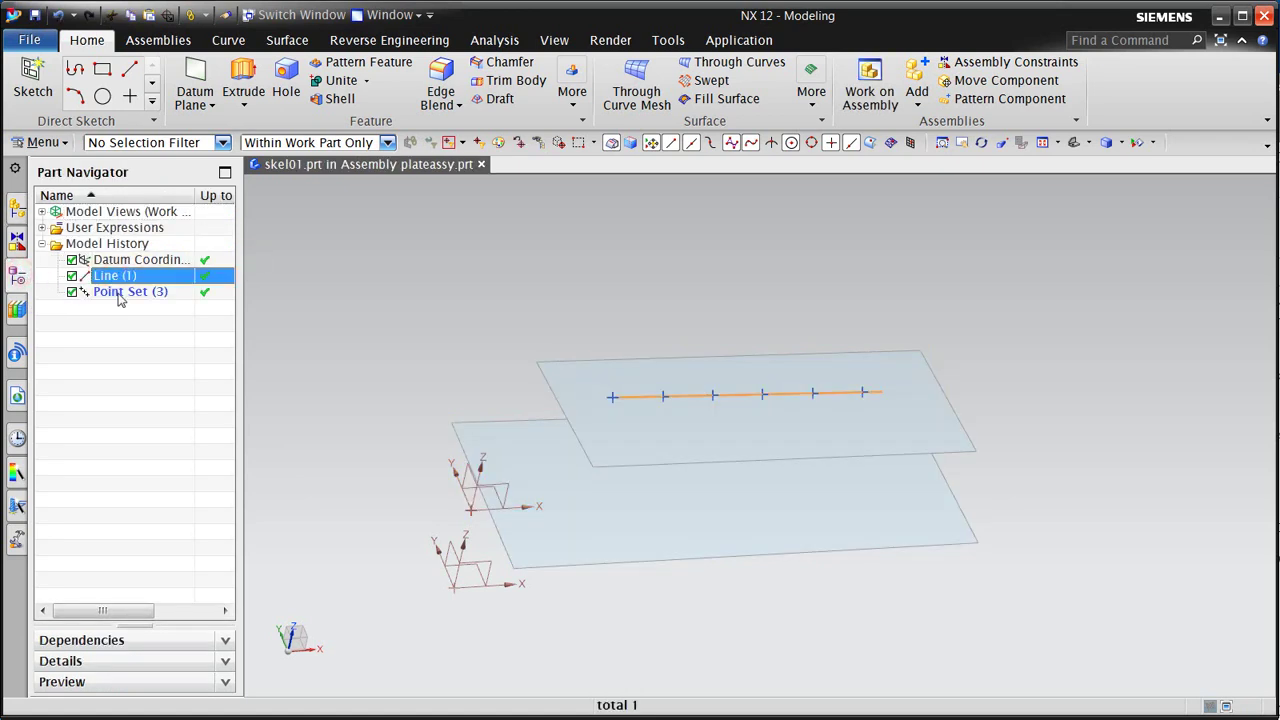
pyautogui.click(118, 295)
pyautogui.click(117, 316)
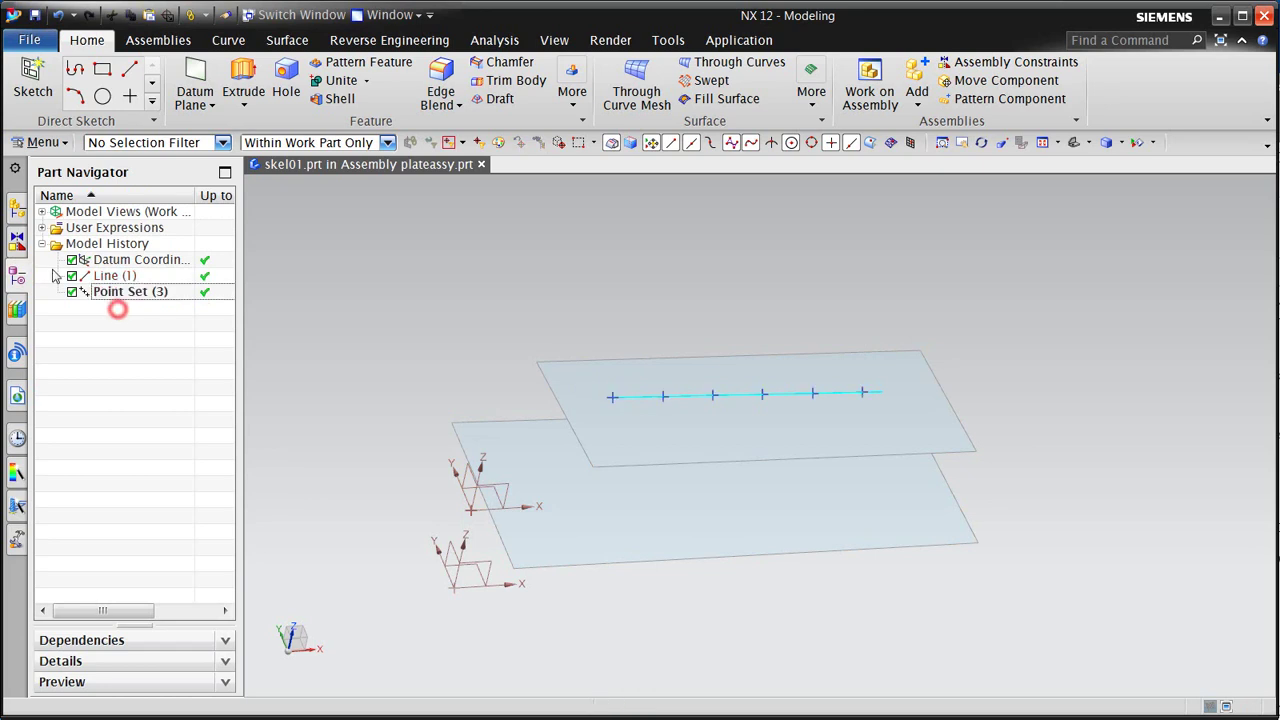
pyautogui.click(17, 208)
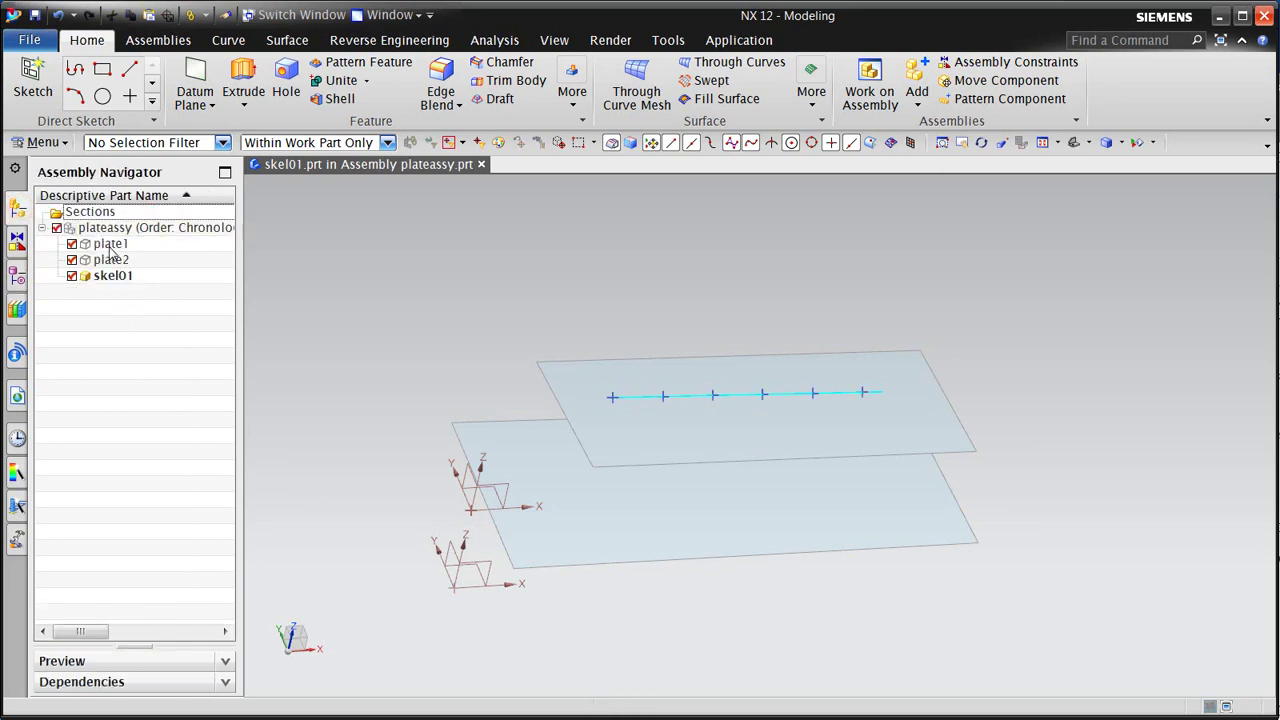
# Step: Make plate1 the work part and review its six Linked Point features
pyautogui.doubleClick(108, 244)
pyautogui.click(19, 277)
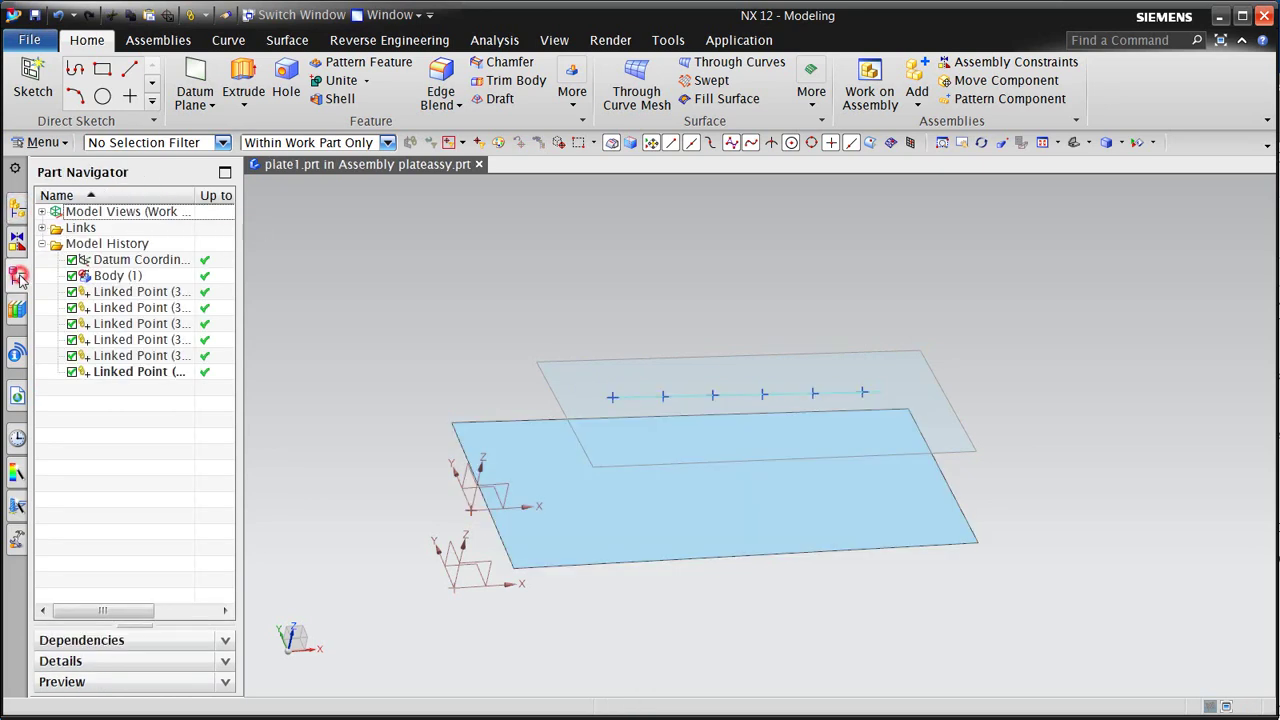
pyautogui.click(128, 292)
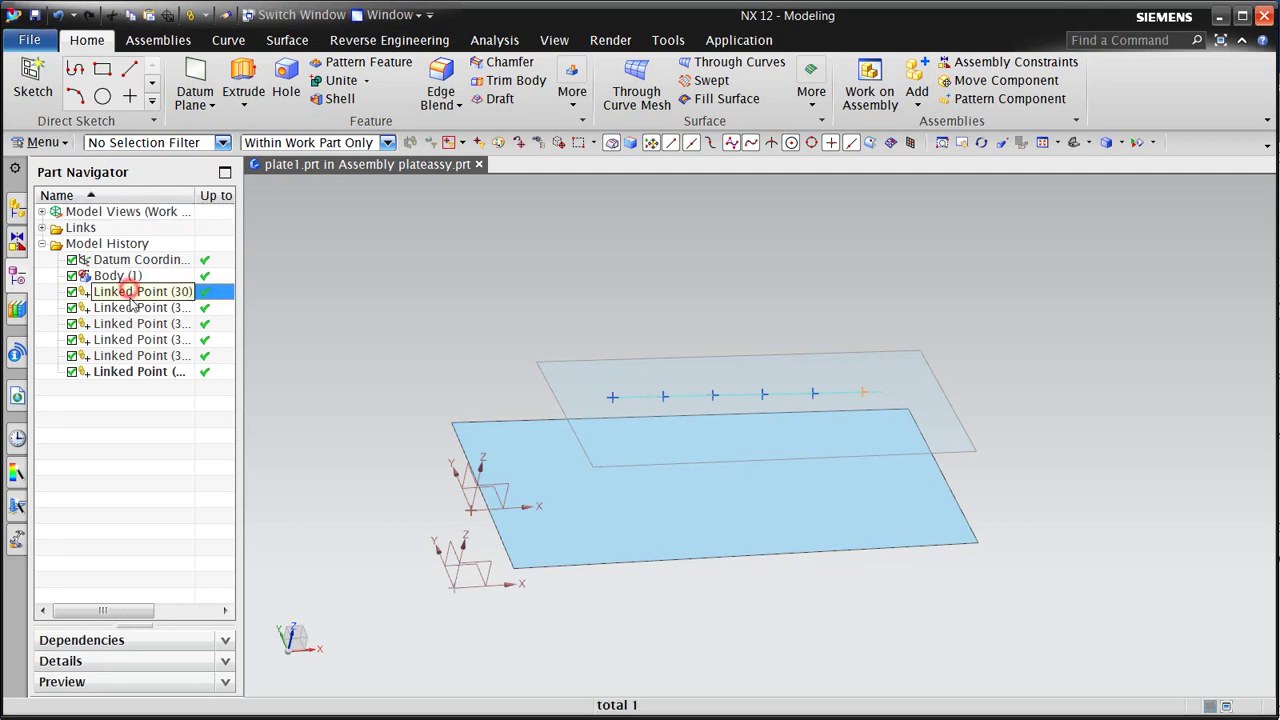
pyautogui.keyDown('shift'); pyautogui.click(144, 372); pyautogui.keyUp('shift')
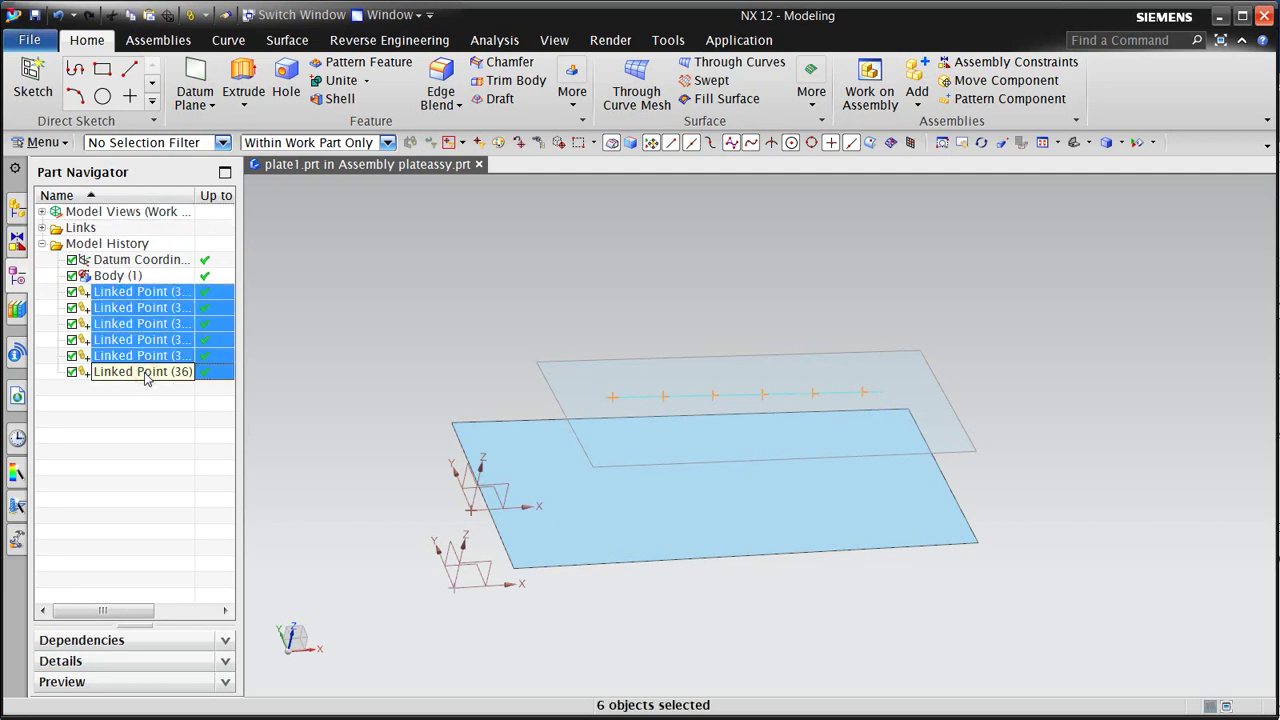
pyautogui.click(133, 398)
pyautogui.click(15, 212)
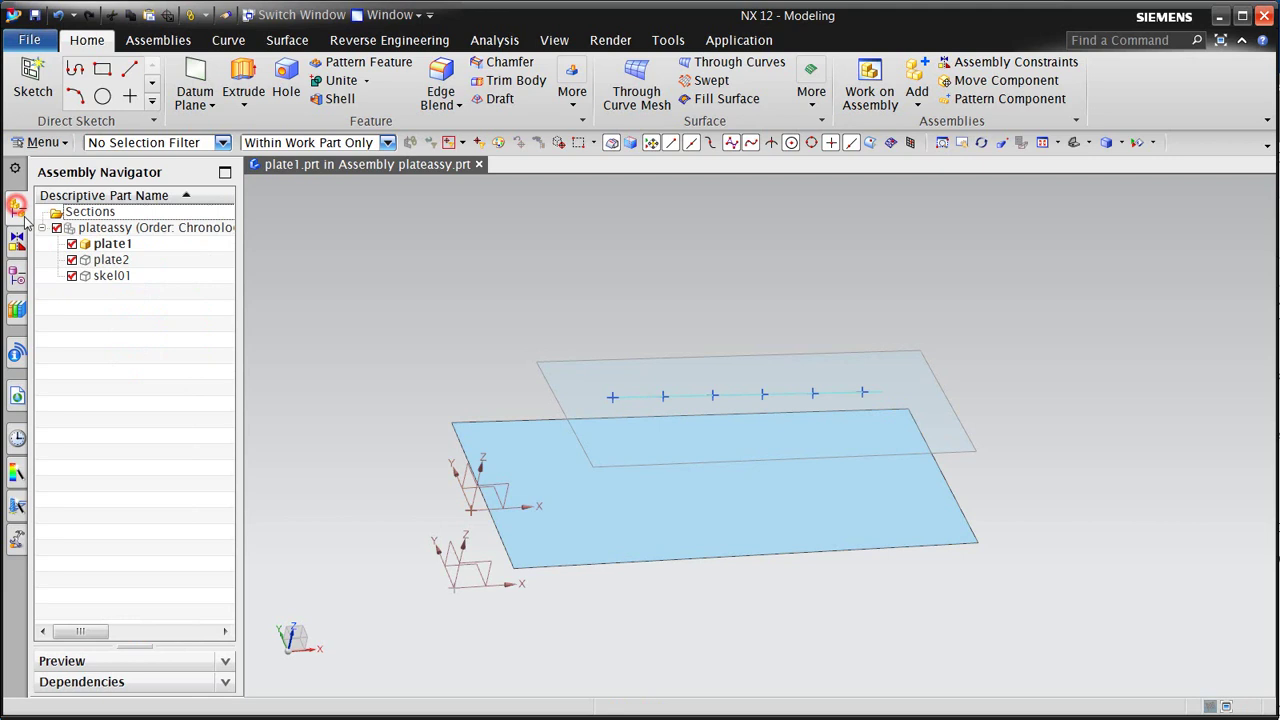
# Step: Review plate2's six Linked Point features, then restore plateassy as the work part
pyautogui.click(107, 261)
pyautogui.doubleClick(107, 261)
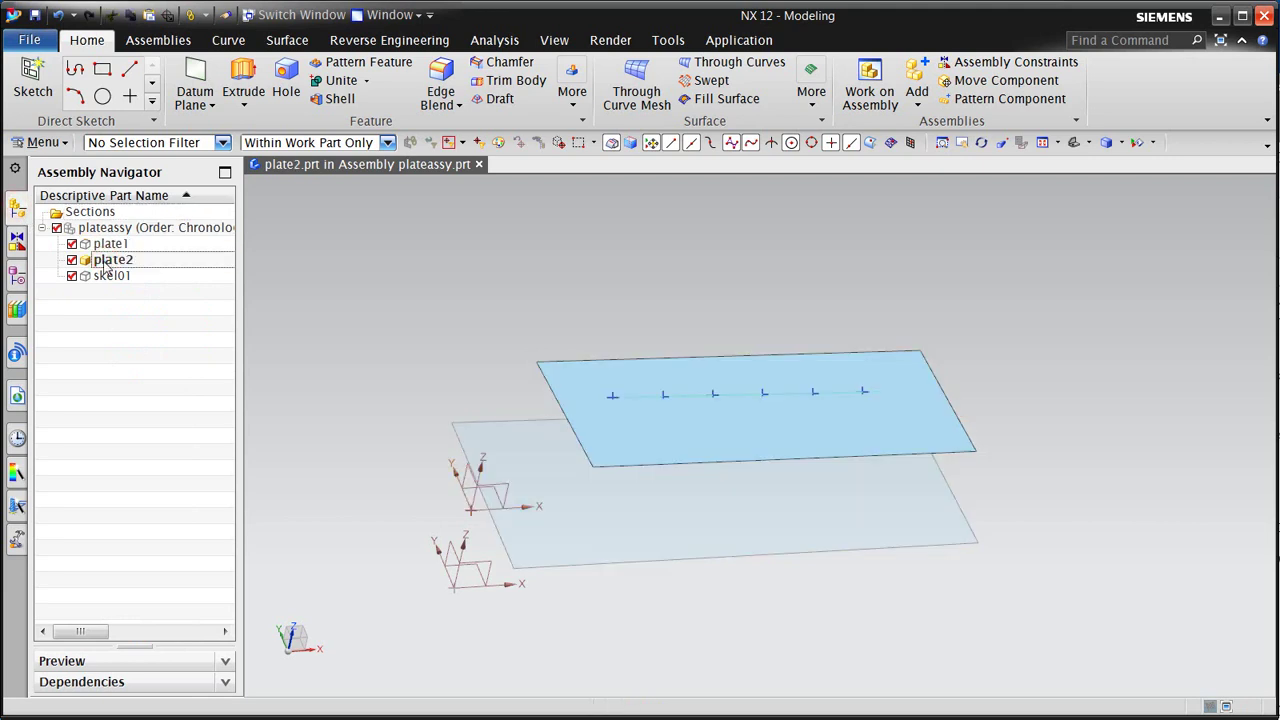
pyautogui.click(18, 275)
pyautogui.click(126, 291)
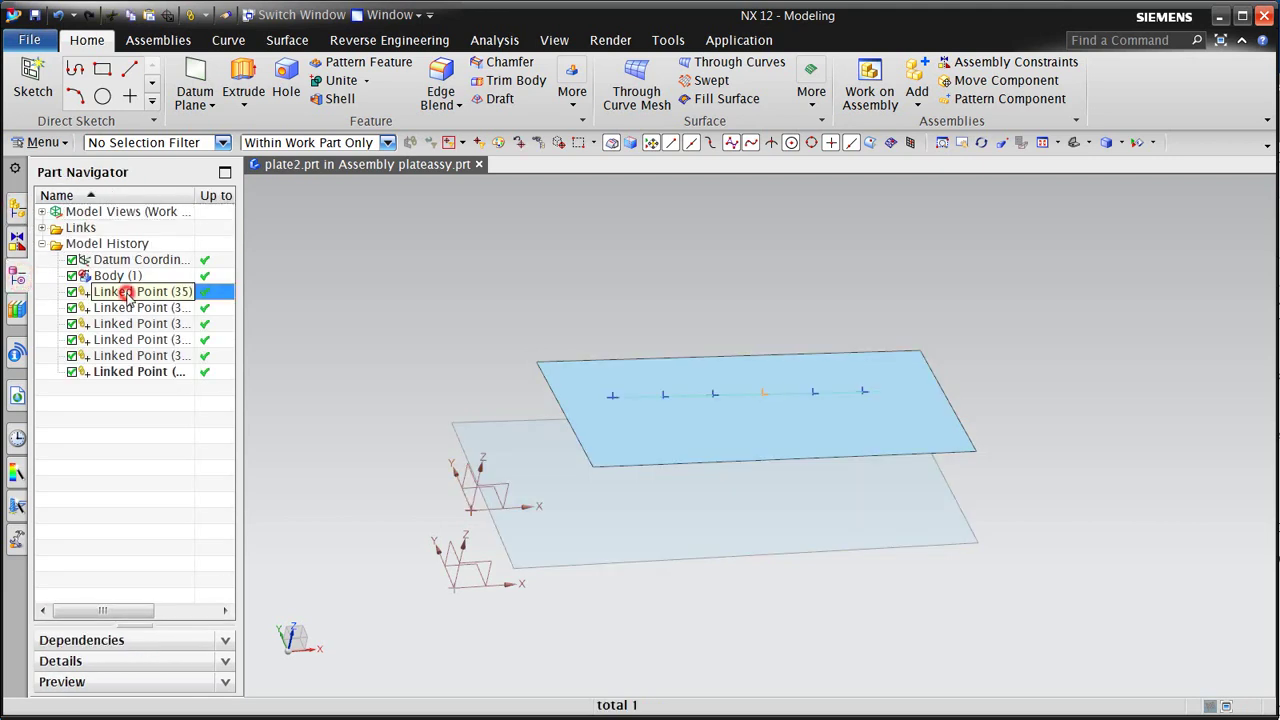
pyautogui.keyDown('shift'); pyautogui.click(140, 372); pyautogui.keyUp('shift')
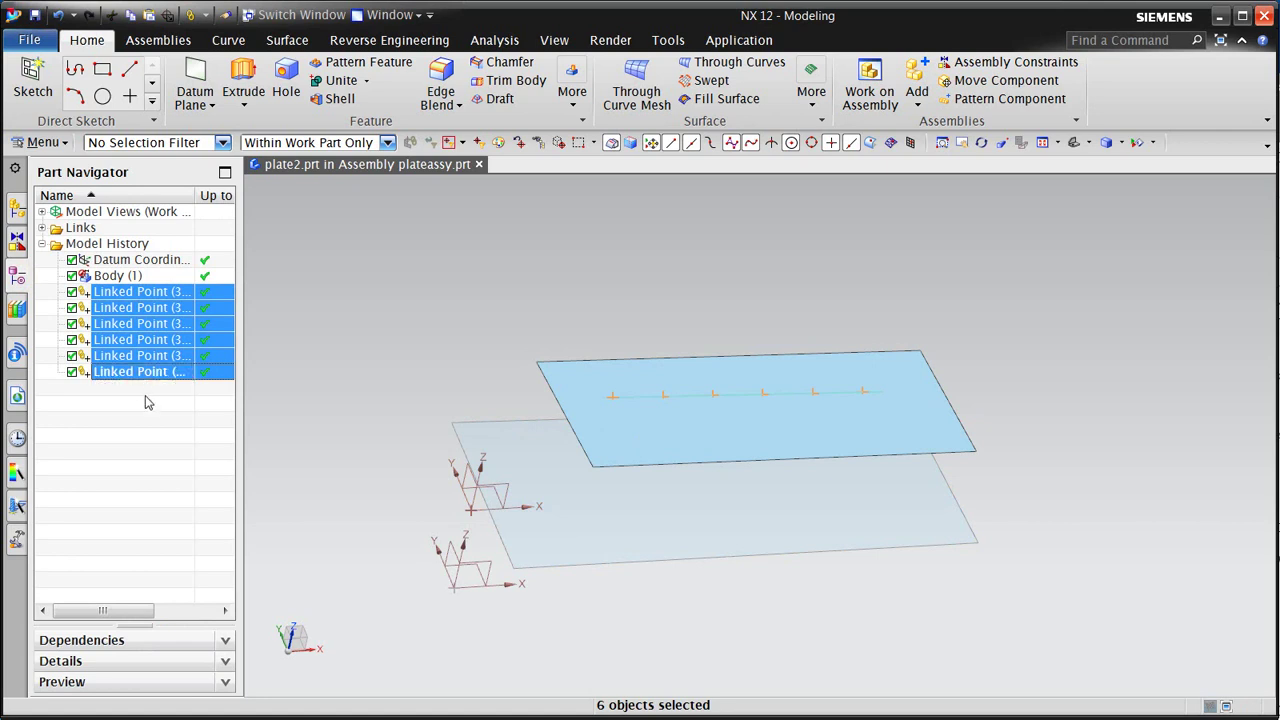
pyautogui.click(145, 403)
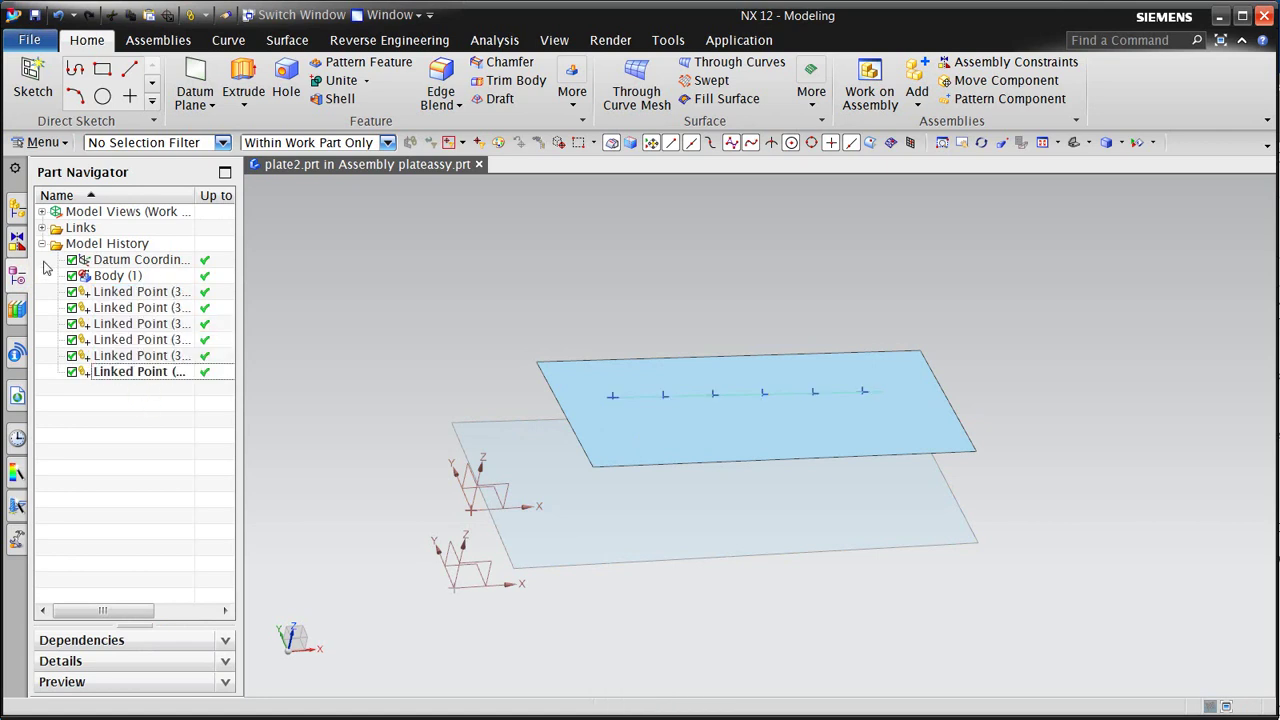
pyautogui.click(17, 207)
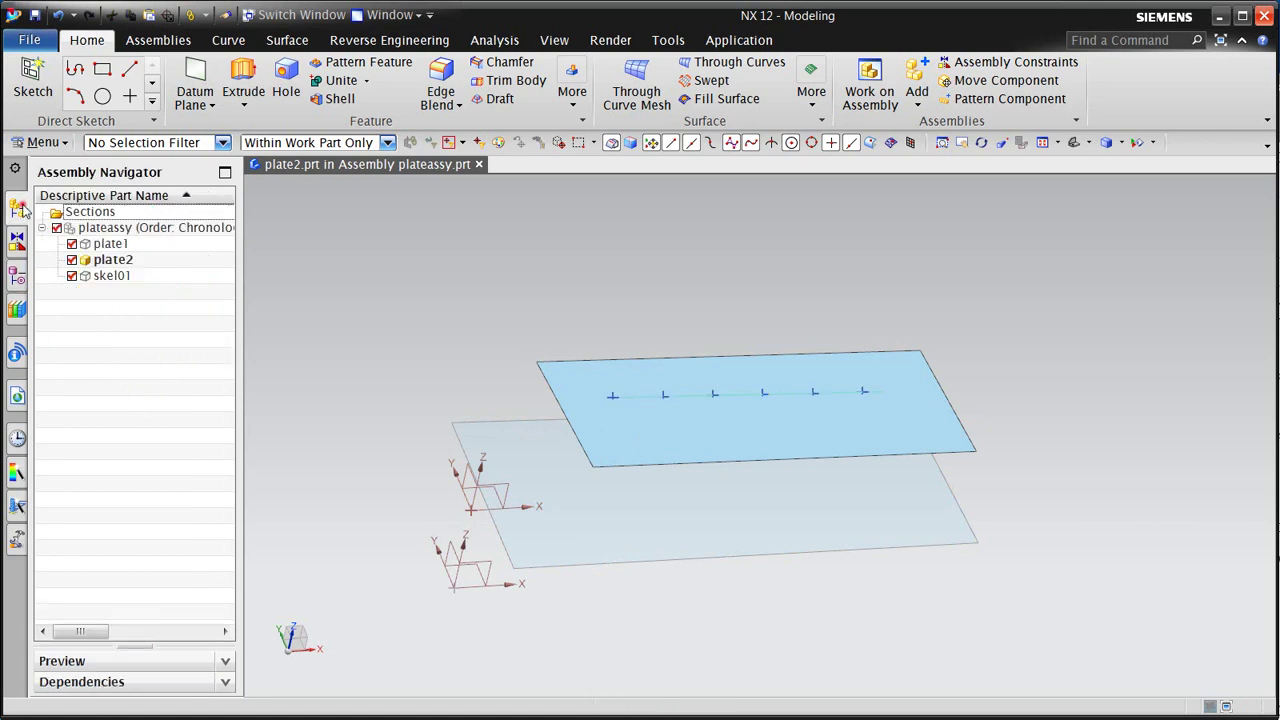
pyautogui.doubleClick(105, 228)
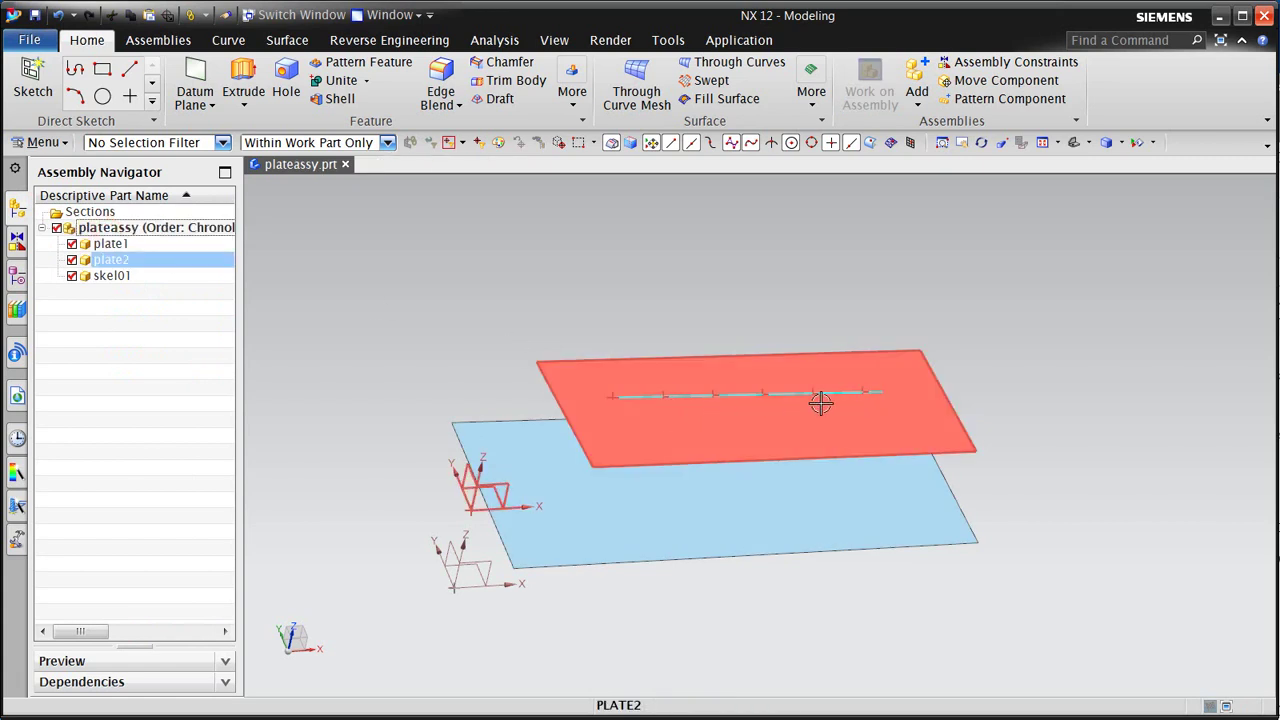
# Step: Restrict selection to Point with the scope set to Entire Assembly
pyautogui.click(175, 144)
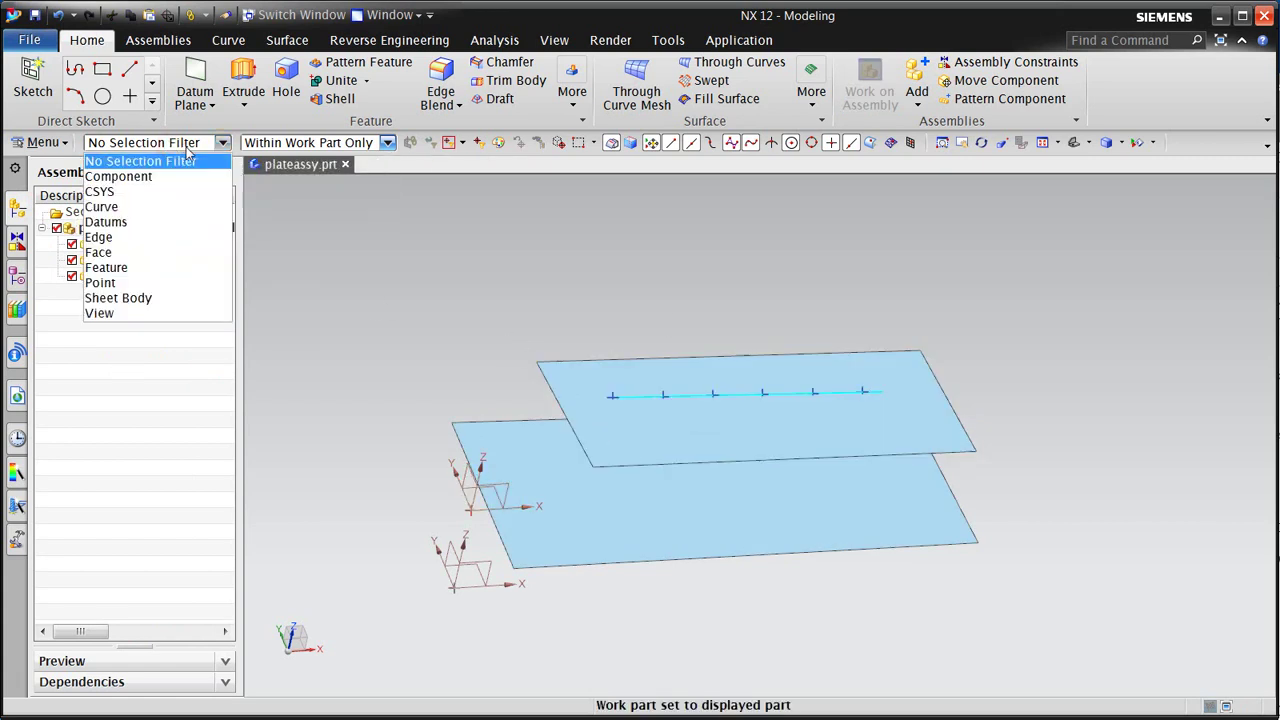
pyautogui.click(143, 282)
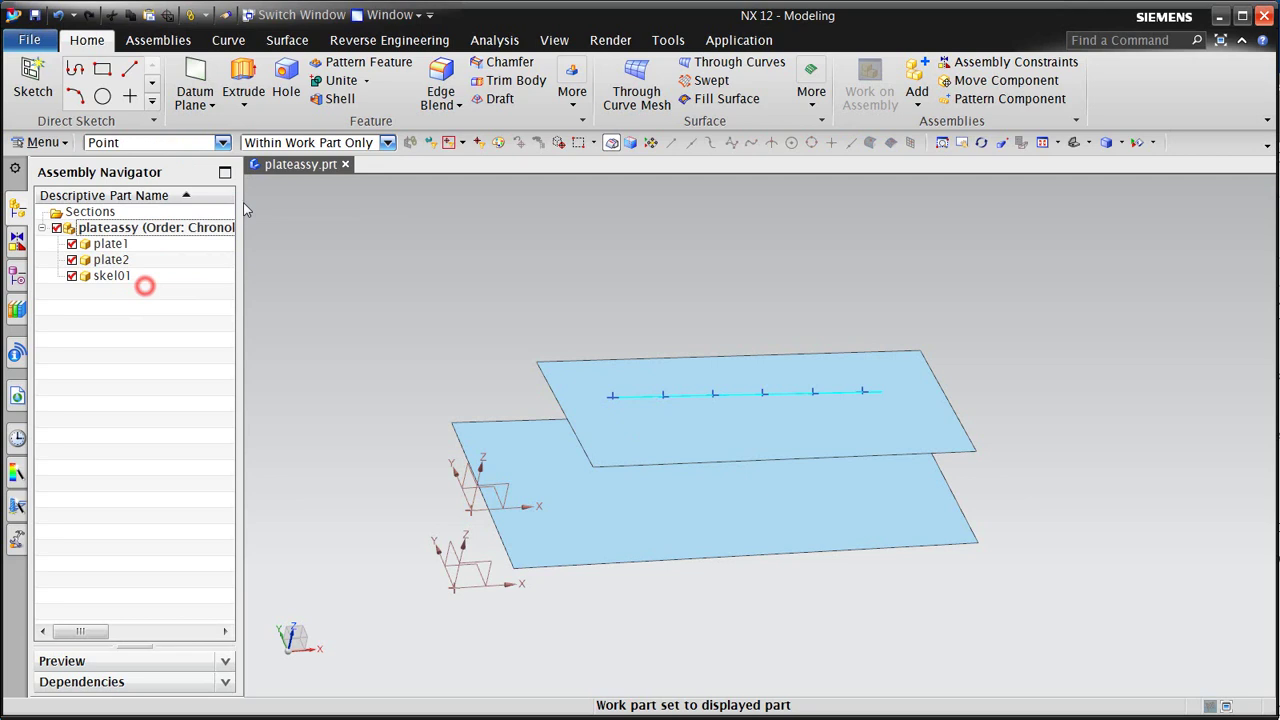
pyautogui.click(314, 142)
pyautogui.click(314, 158)
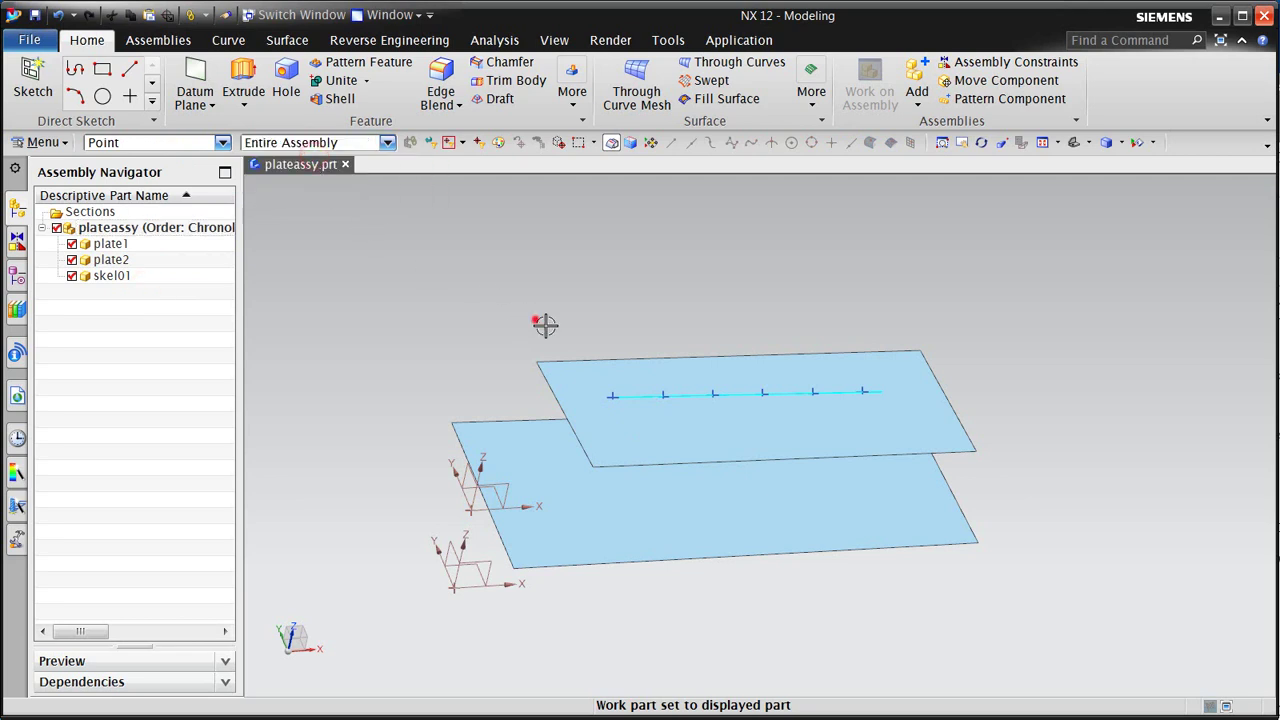
# Step: Box-select the 18 points along the upper plate, then clear the selection
pyautogui.moveTo(533, 315); pyautogui.dragTo(891, 430)
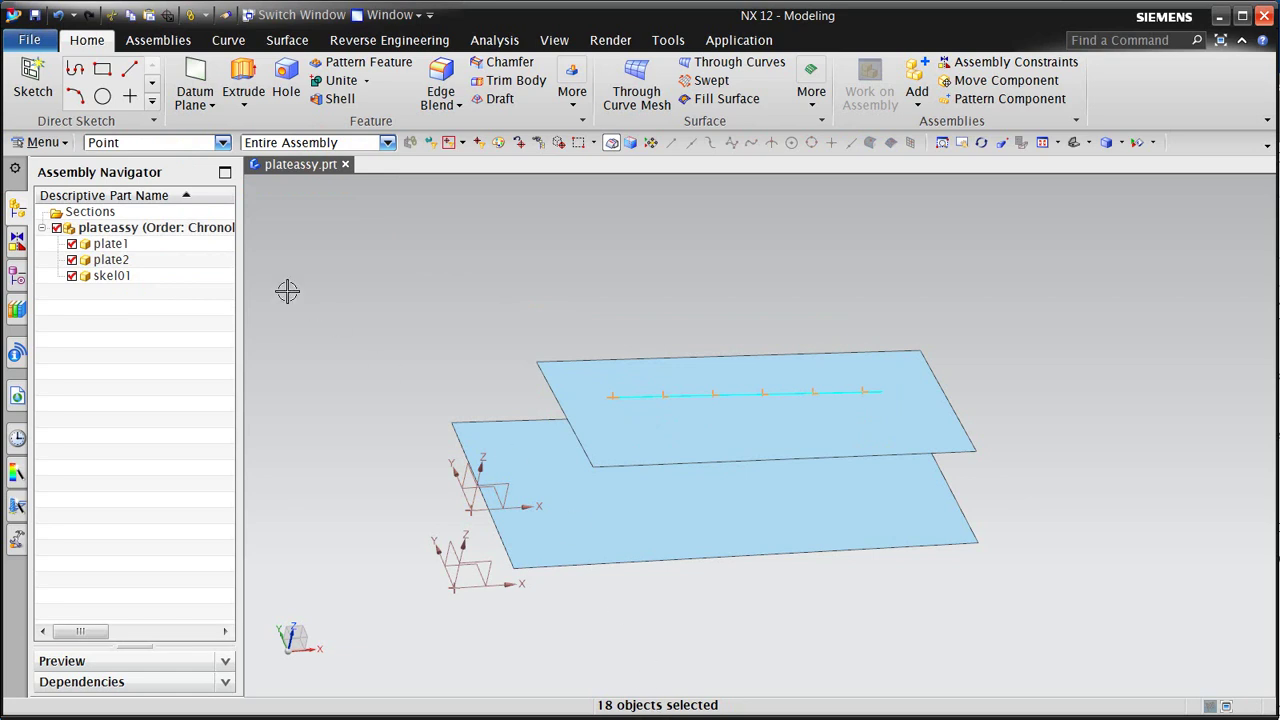
pyautogui.press('Escape')
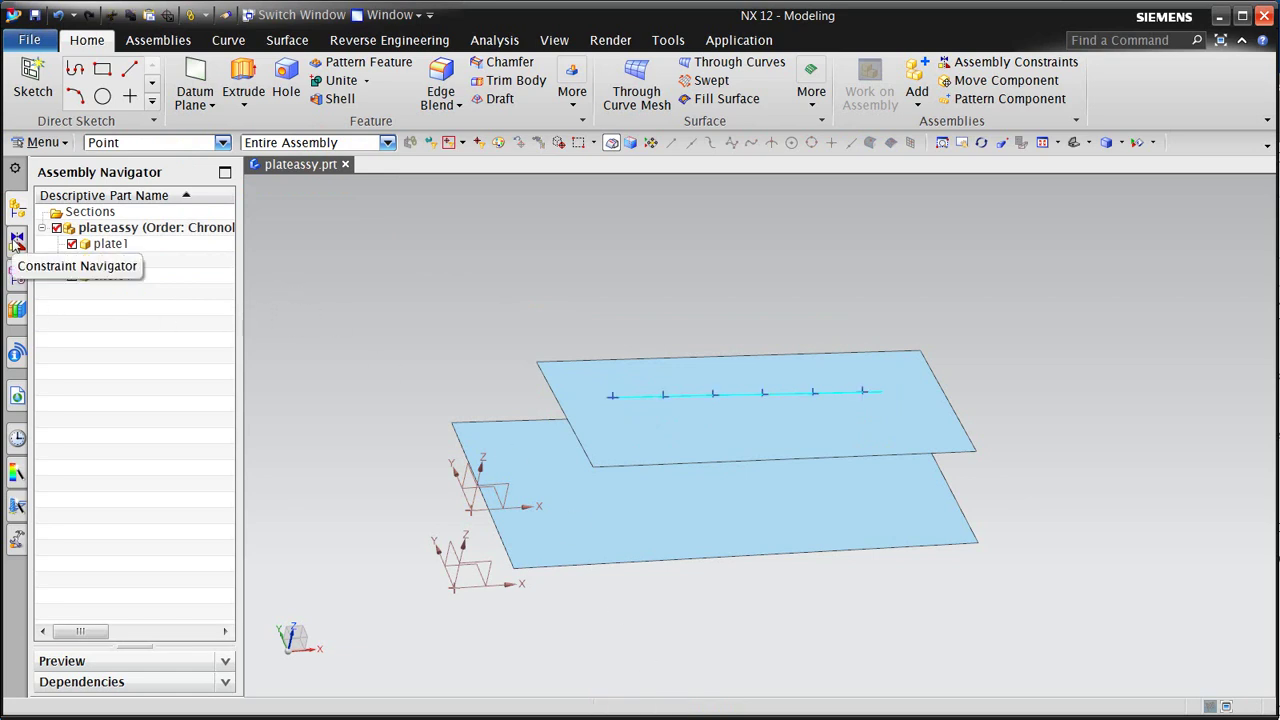
pyautogui.click(729, 42)
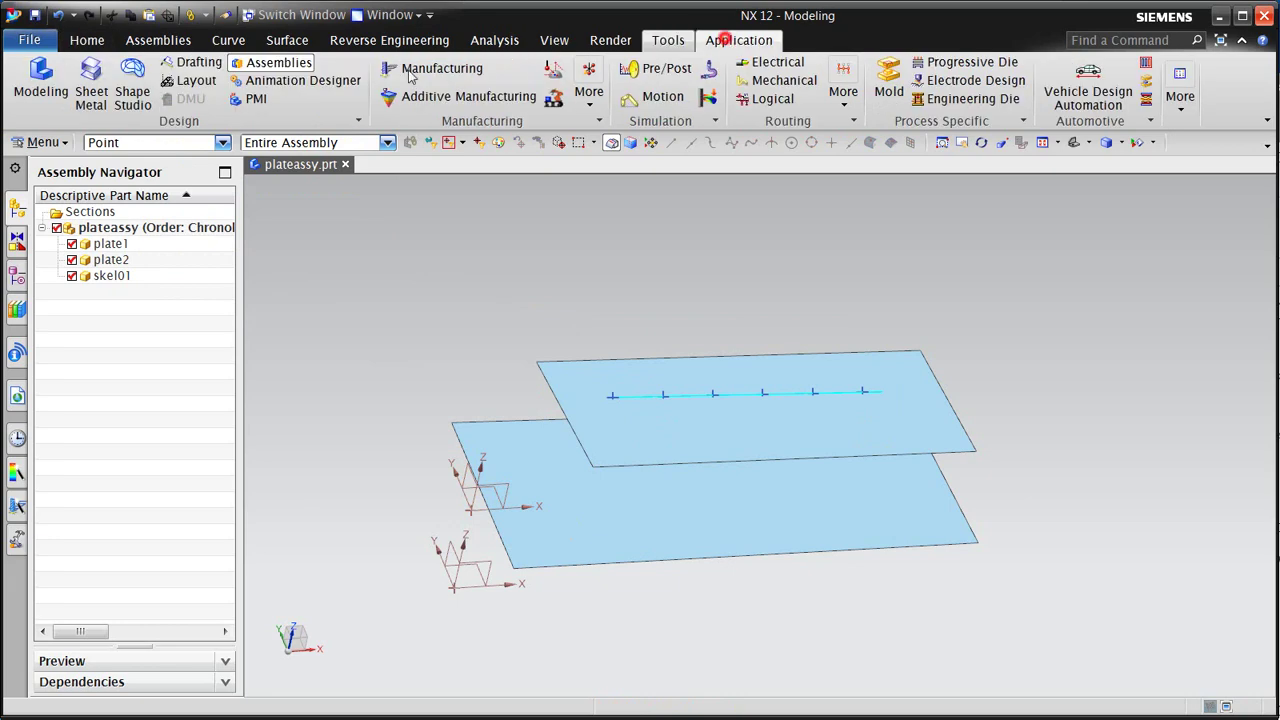
# Step: Return to Pre/Post and open the plate1_fem1 FEM
pyautogui.click(660, 69)
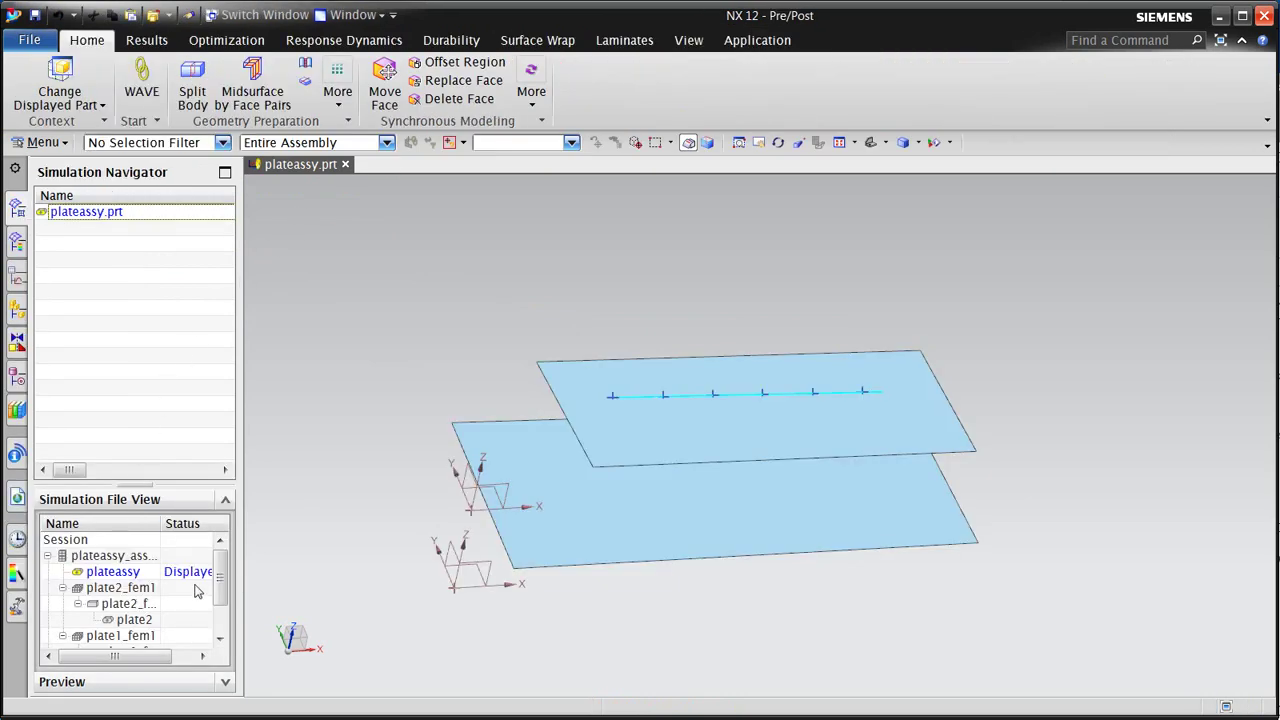
pyautogui.scroll(-3, 218, 585)
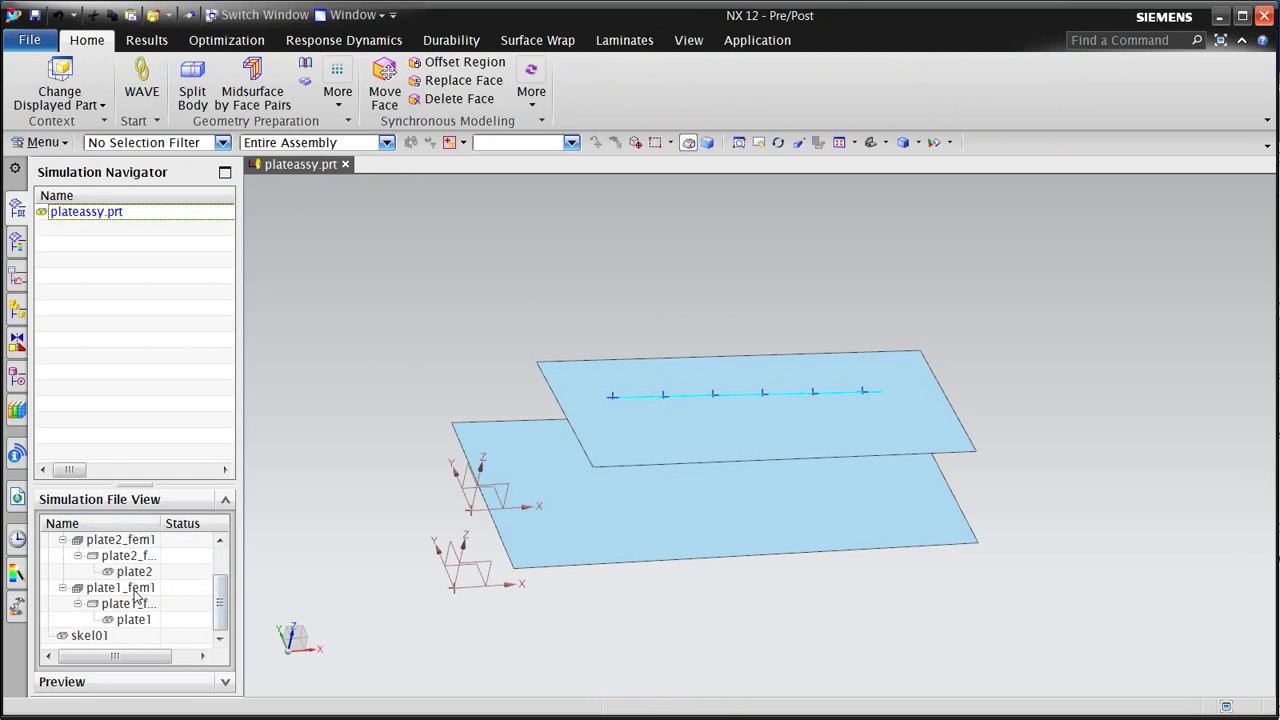
pyautogui.doubleClick(133, 590)
pyautogui.moveTo(559, 570); pyautogui.dragTo(571, 551, button='middle')
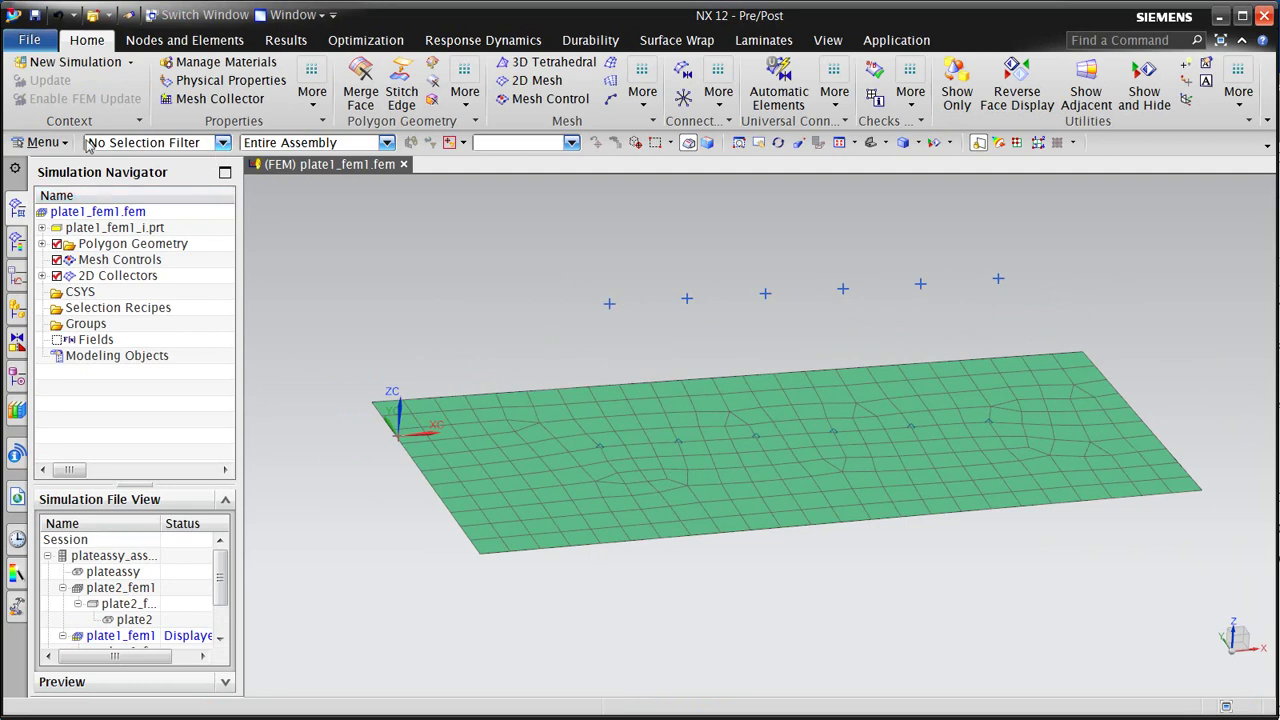
# Step: Cancel the Mesh Point dialog without changes and display plate2_fem1
pyautogui.click(42, 142)
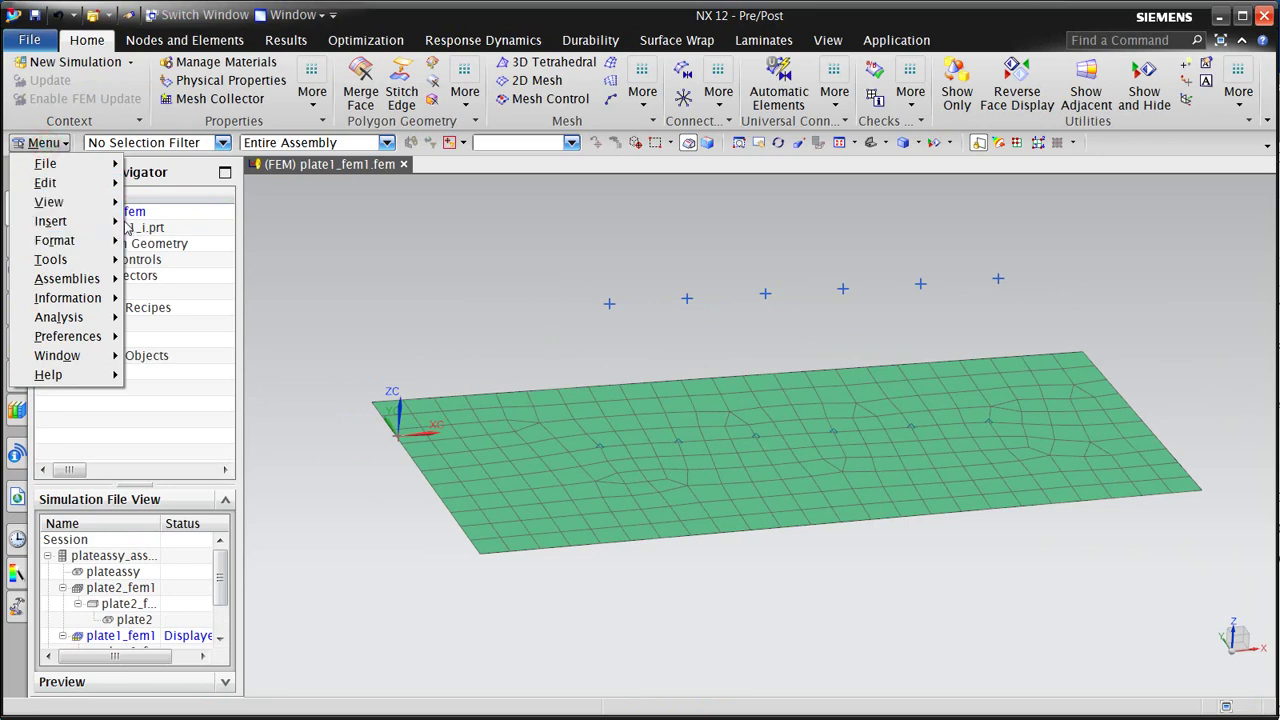
pyautogui.moveTo(112, 221)
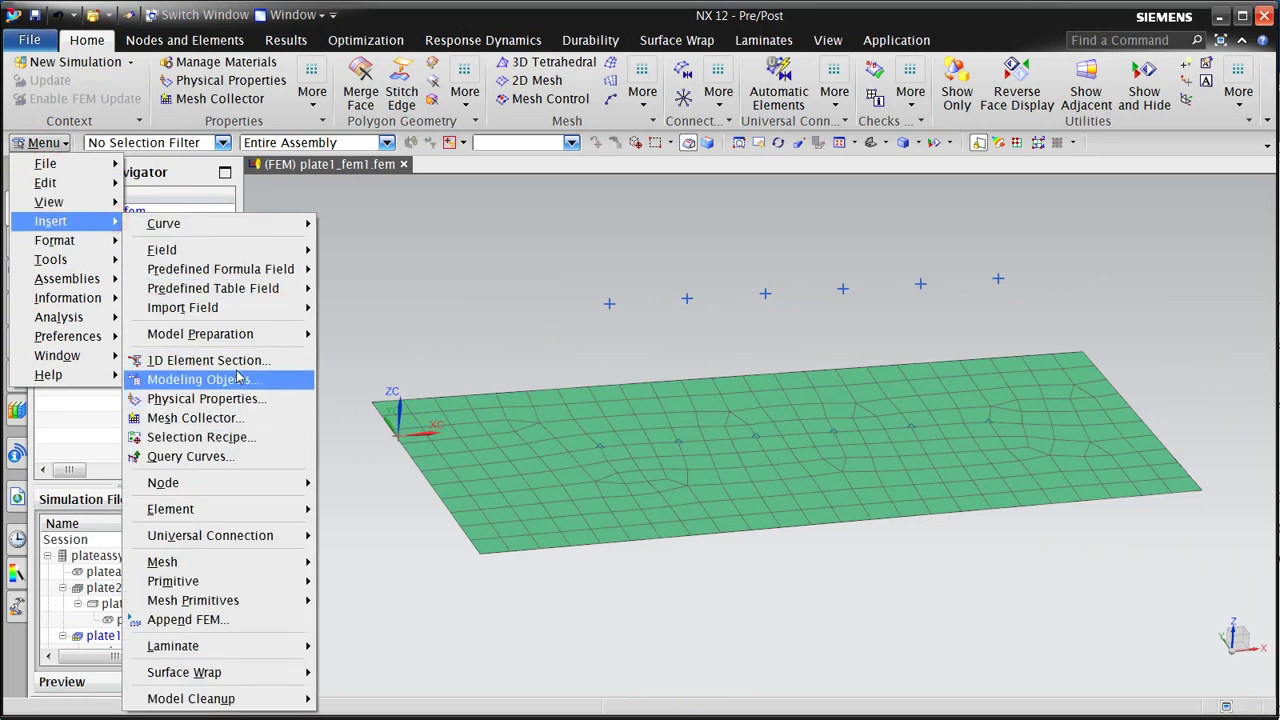
pyautogui.click(247, 334)
pyautogui.click(403, 485)
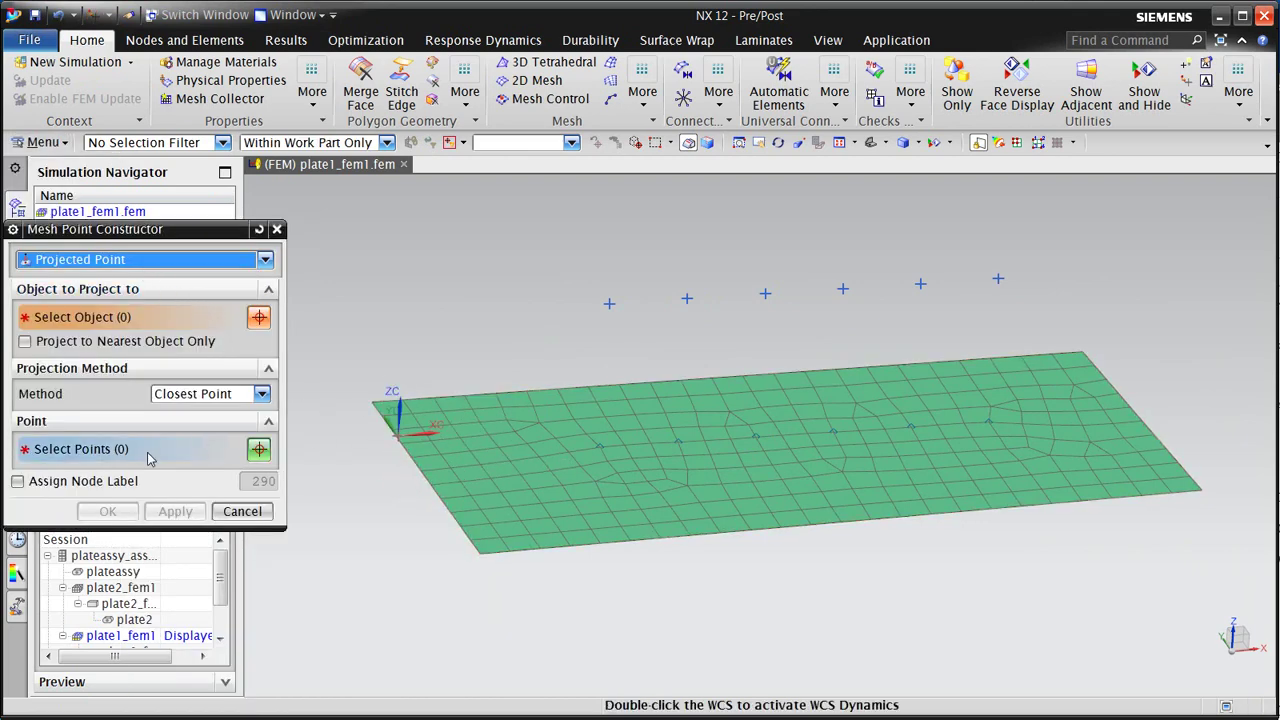
pyautogui.click(243, 511)
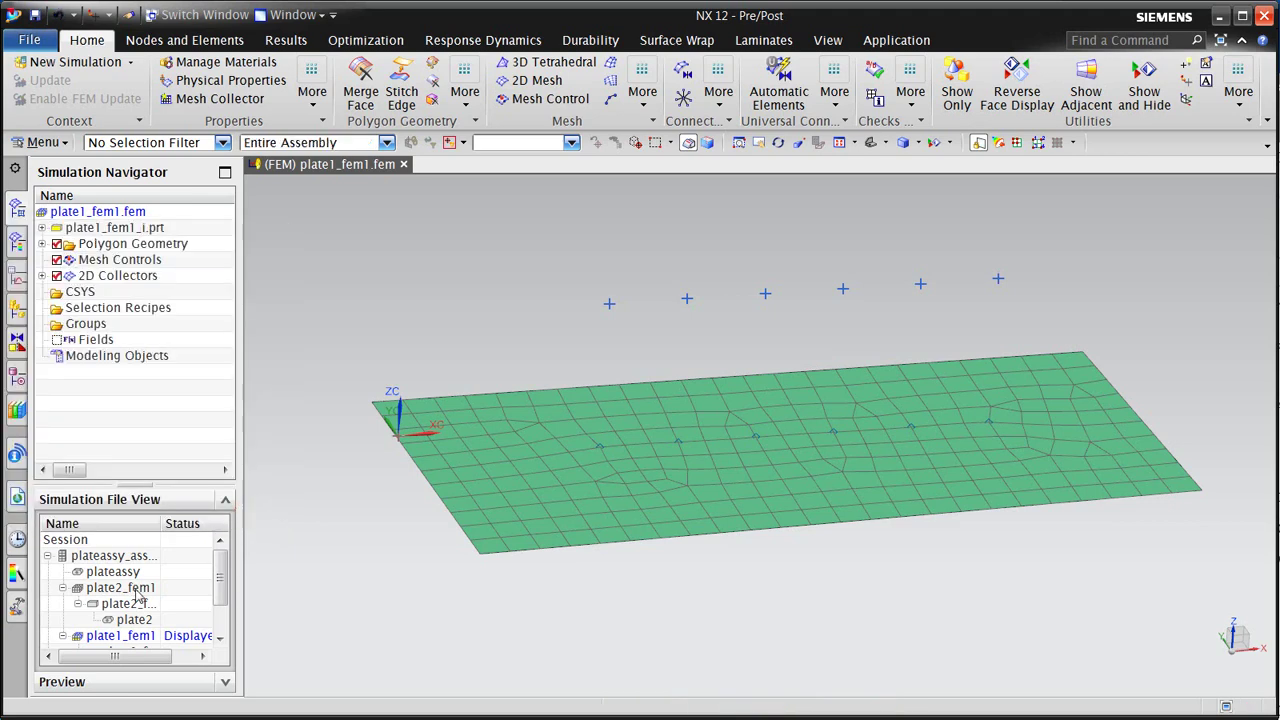
pyautogui.doubleClick(118, 588)
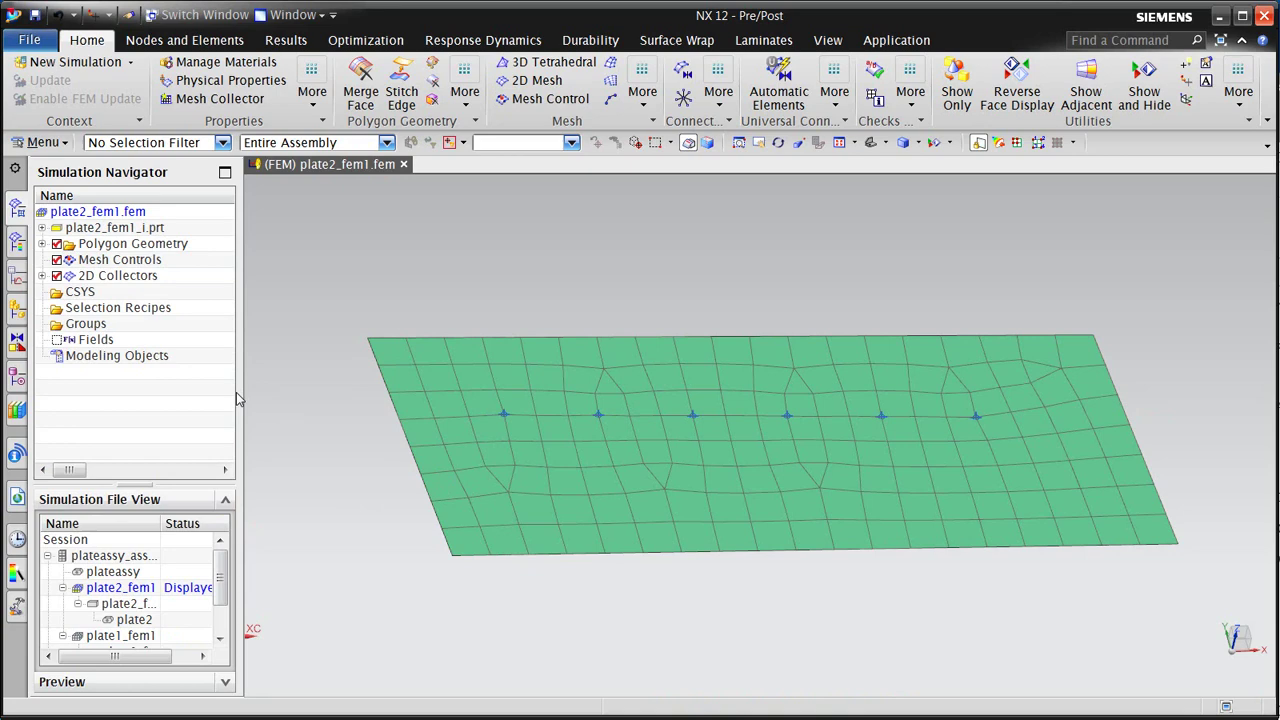
# Step: Open plateassy_assyfem1 and select connection_recipe_1_mesh under Cbush Collector(1)
pyautogui.doubleClick(116, 556)
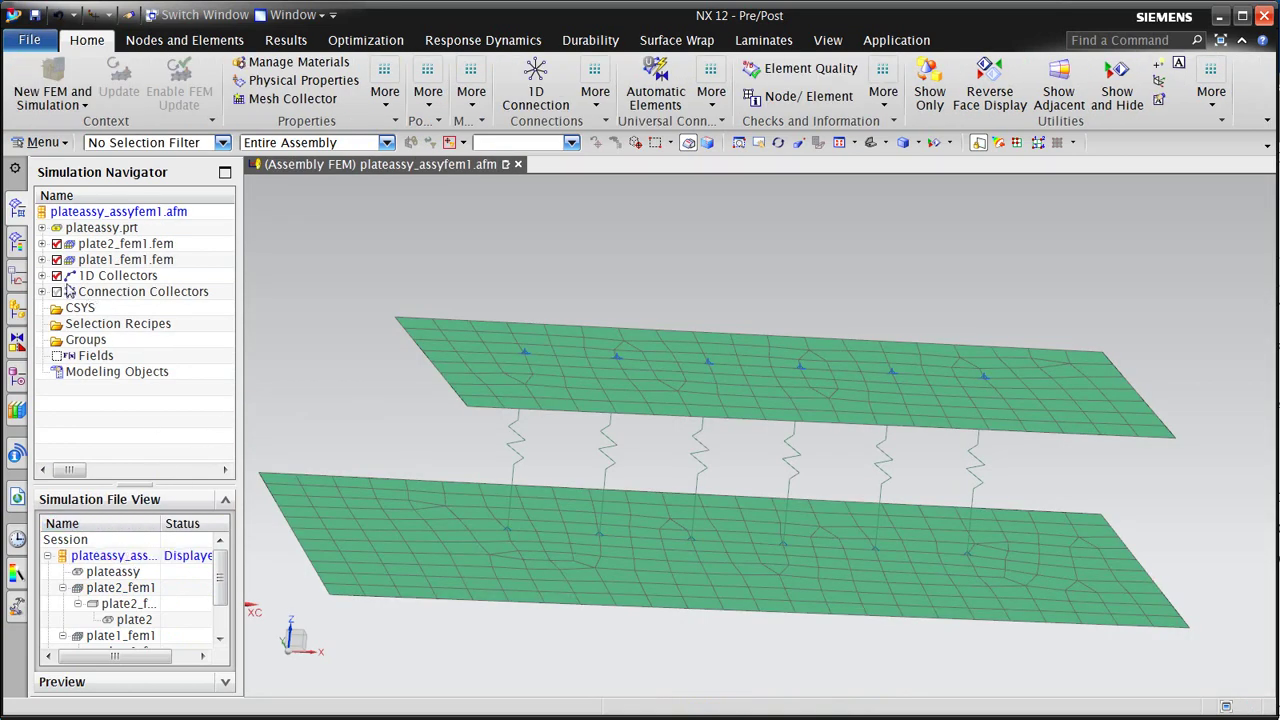
pyautogui.click(42, 275)
pyautogui.click(57, 291)
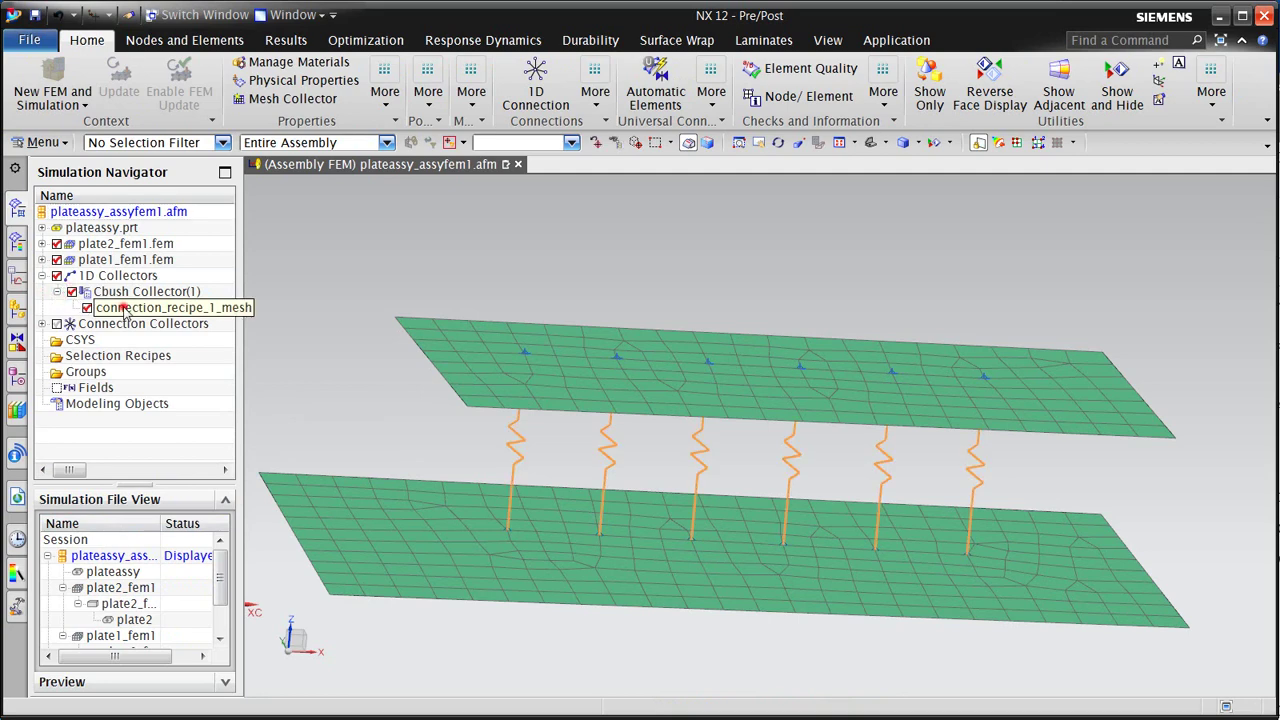
pyautogui.click(124, 313)
# Step: Review the connection's target points and connection method, then cancel without changes
pyautogui.doubleClick(124, 310)
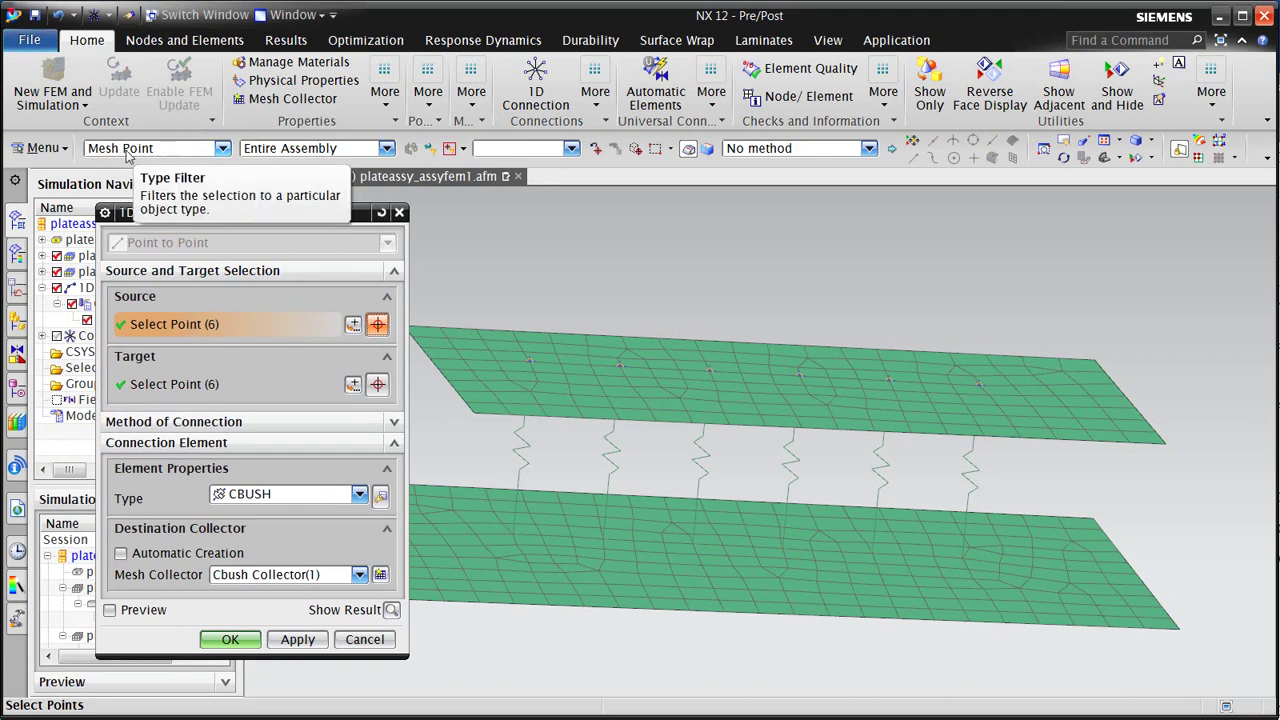
pyautogui.click(175, 386)
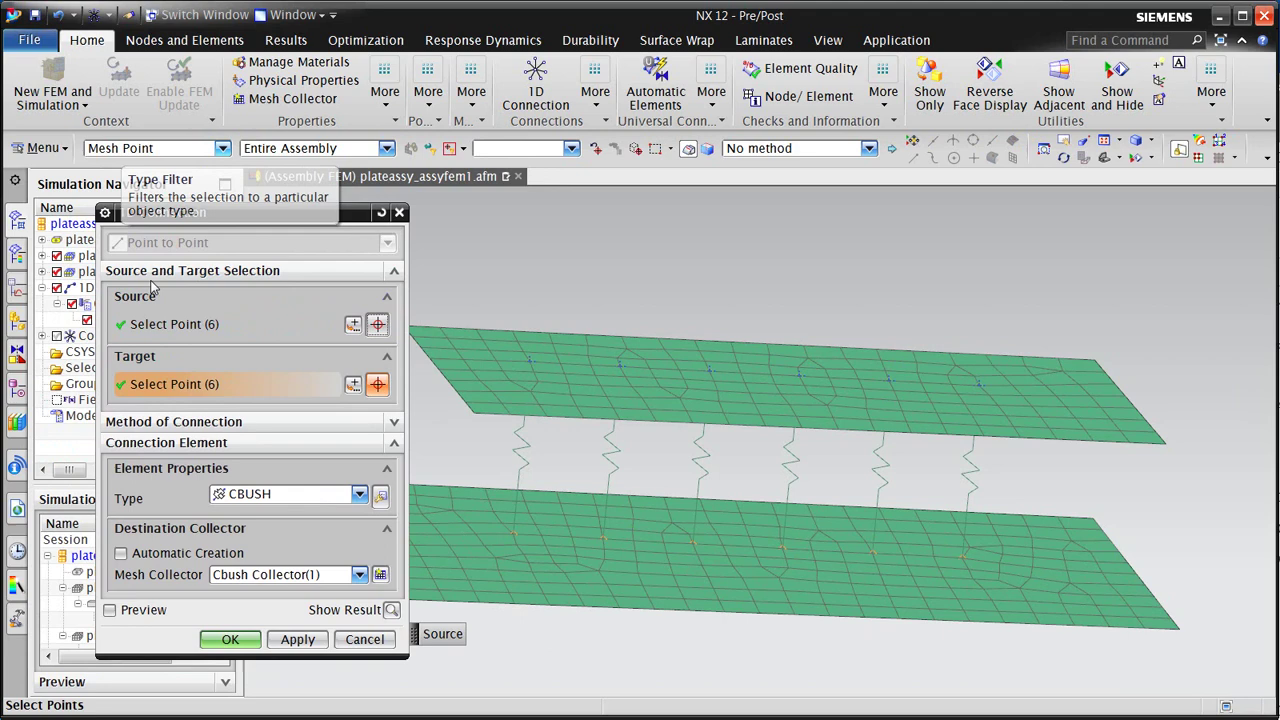
pyautogui.click(197, 421)
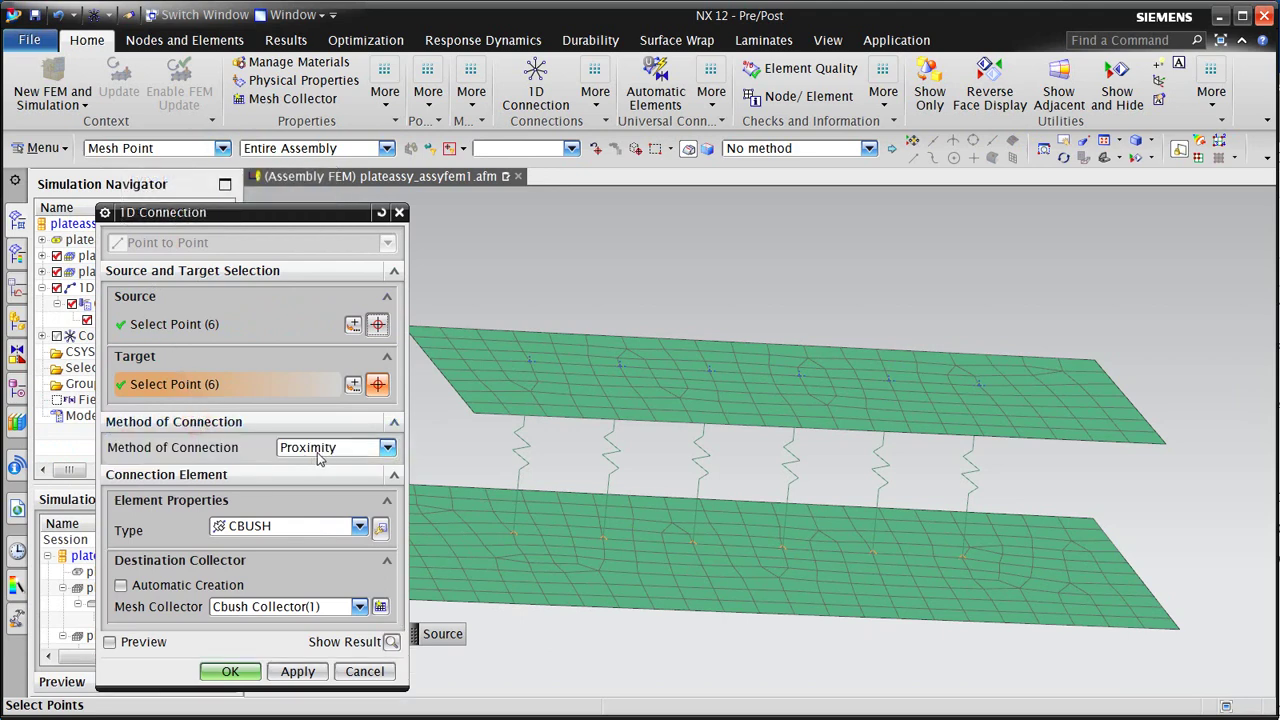
pyautogui.click(364, 671)
pyautogui.moveTo(409, 471)
pyautogui.mouseDown(button='middle')
pyautogui.moveTo(422, 486)
pyautogui.moveTo(406, 488)
pyautogui.mouseUp(button='middle')
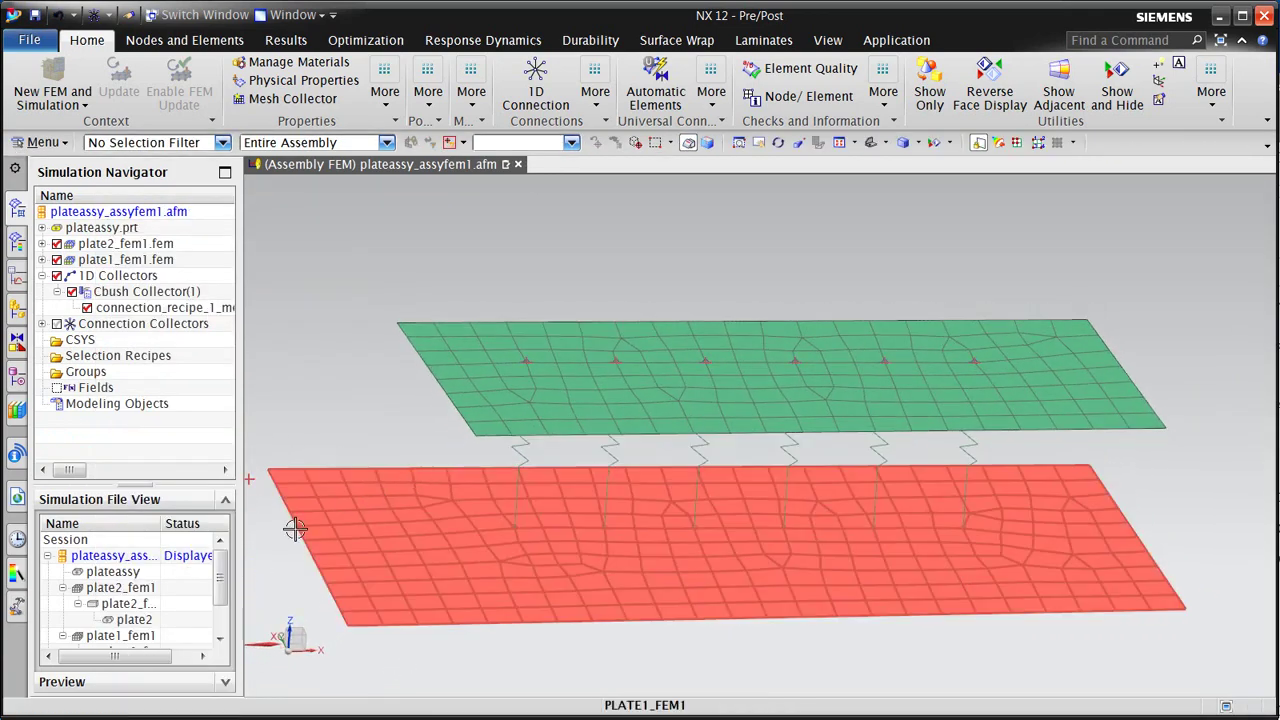
pyautogui.moveTo(222, 582); pyautogui.dragTo(222, 610)
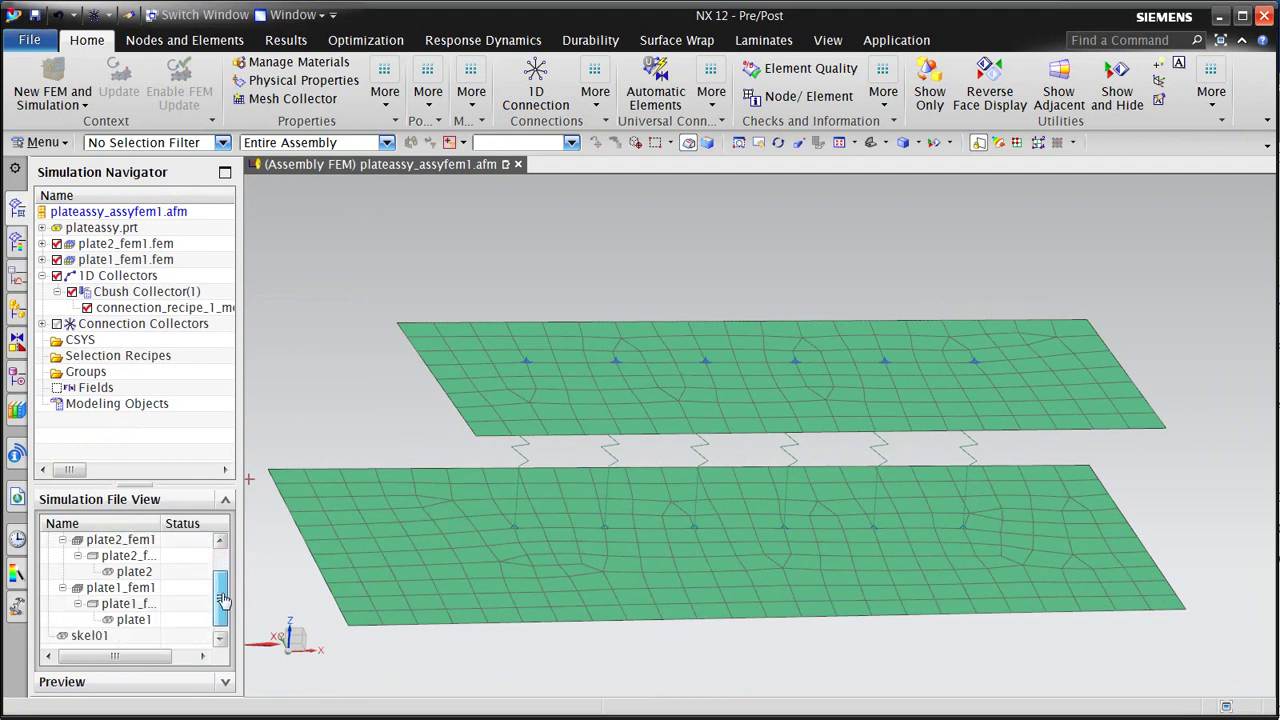
# Step: In skel01 under Modeling, edit Line (1) so its end point sits at XC 4.4, YC 1.15
pyautogui.doubleClick(90, 636)
pyautogui.click(757, 40)
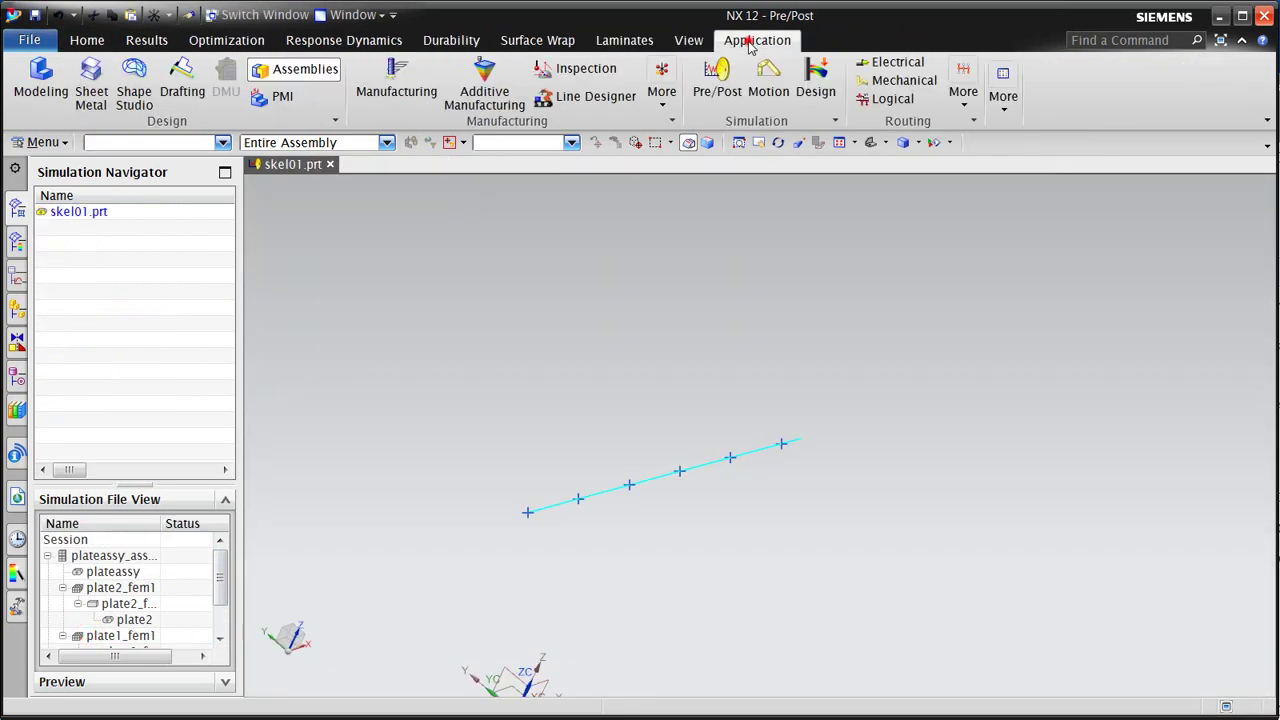
pyautogui.click(41, 82)
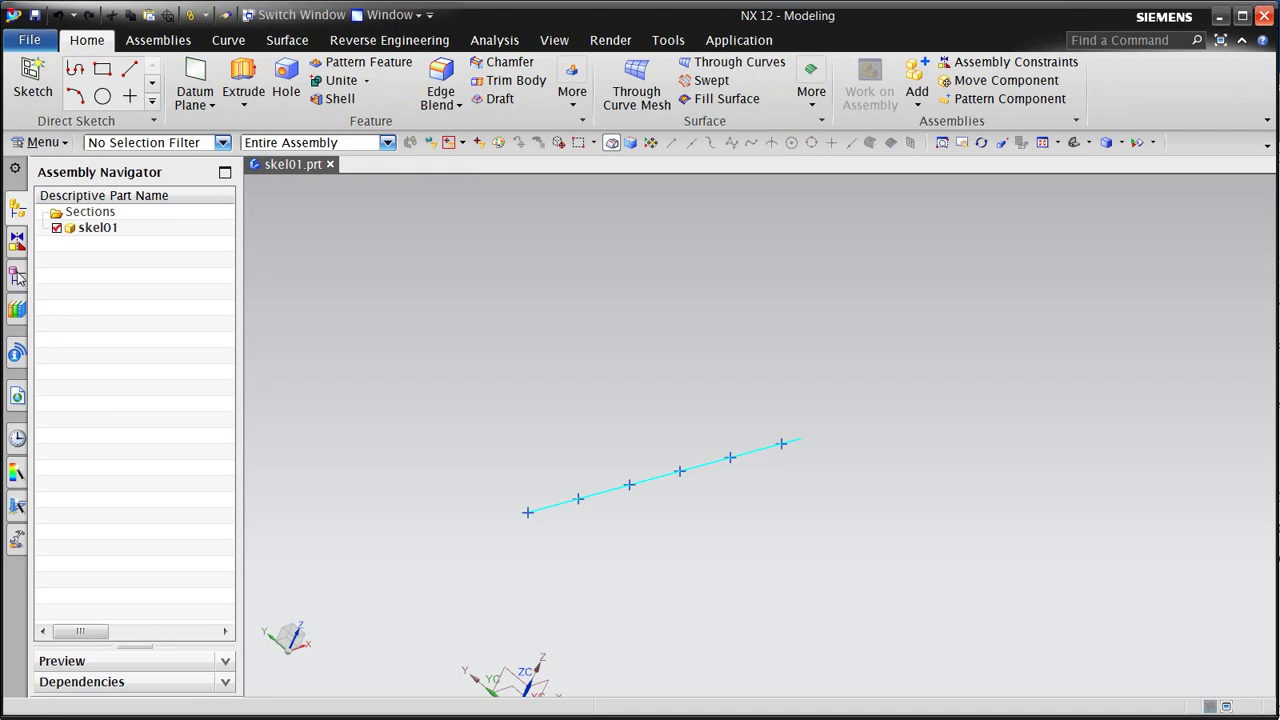
pyautogui.click(16, 277)
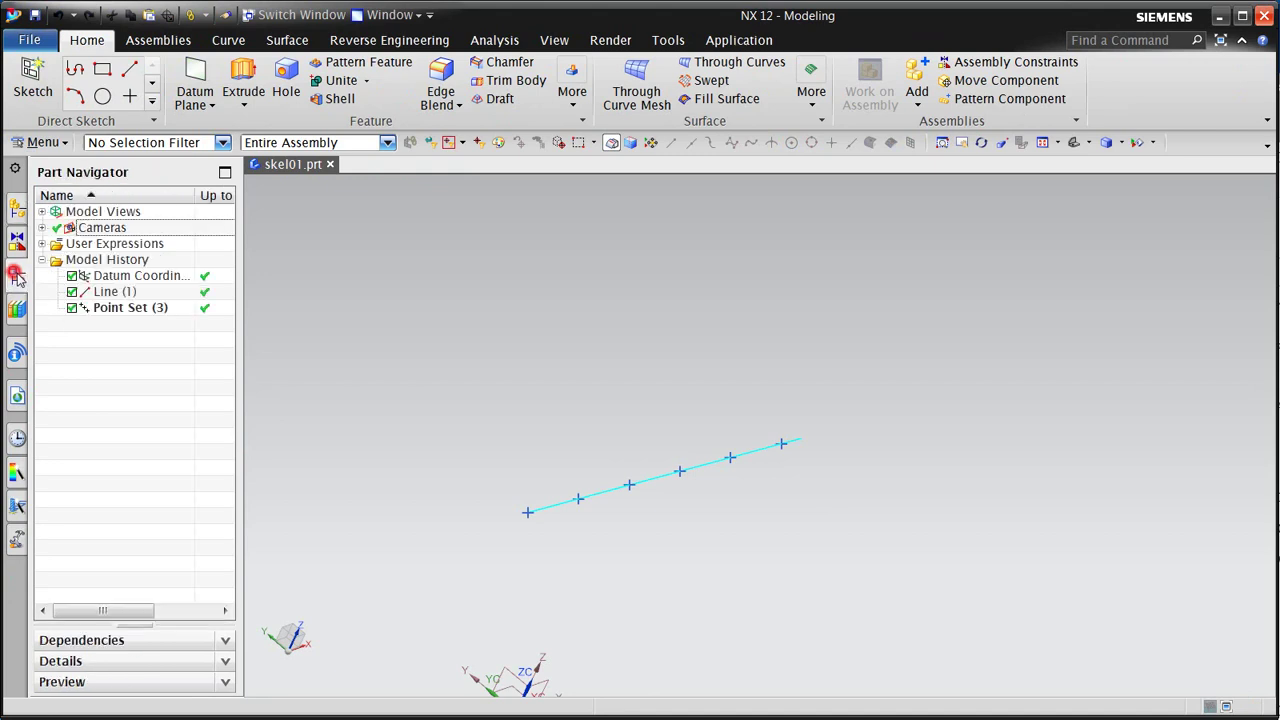
pyautogui.doubleClick(762, 450)
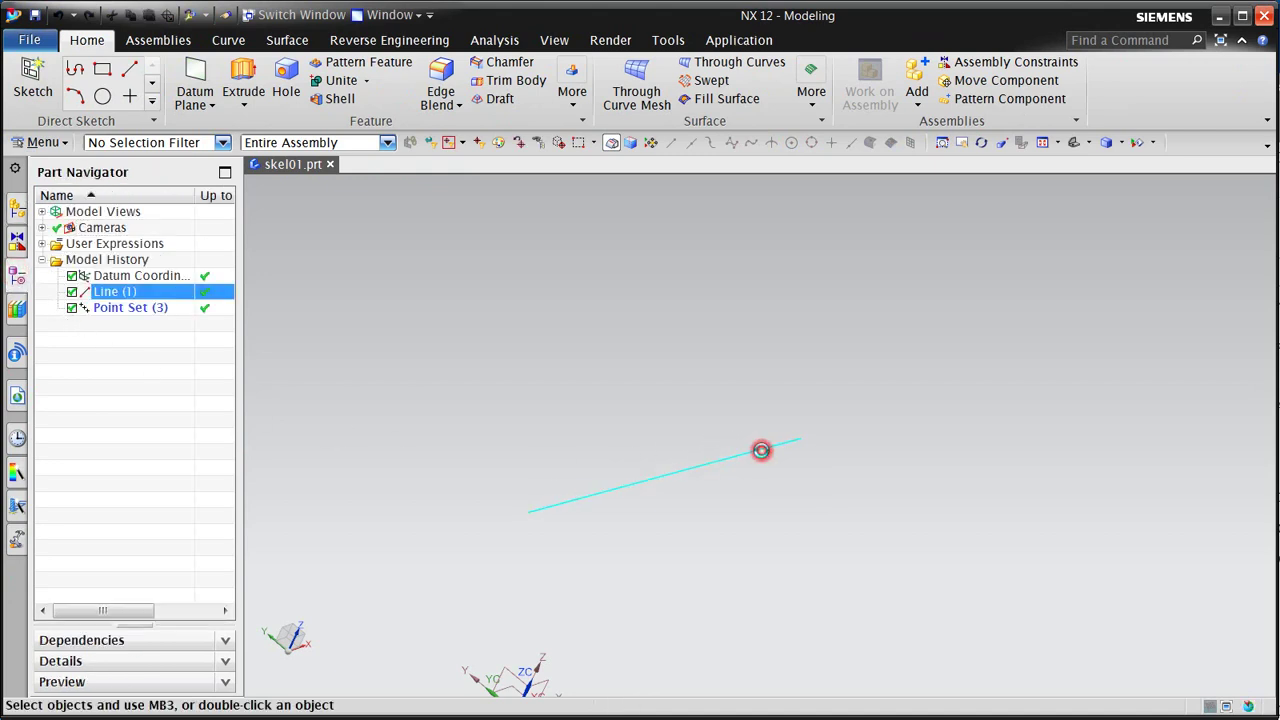
pyautogui.moveTo(805, 440); pyautogui.dragTo(807, 463)
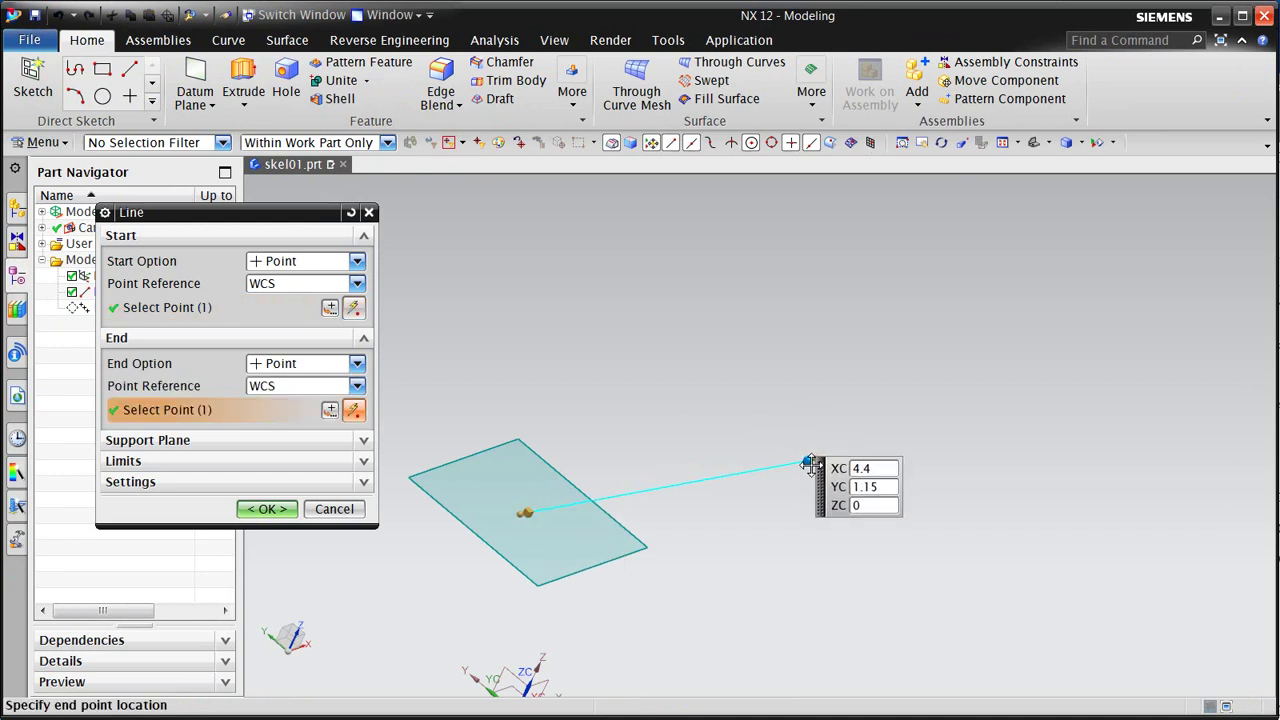
pyautogui.click(267, 509)
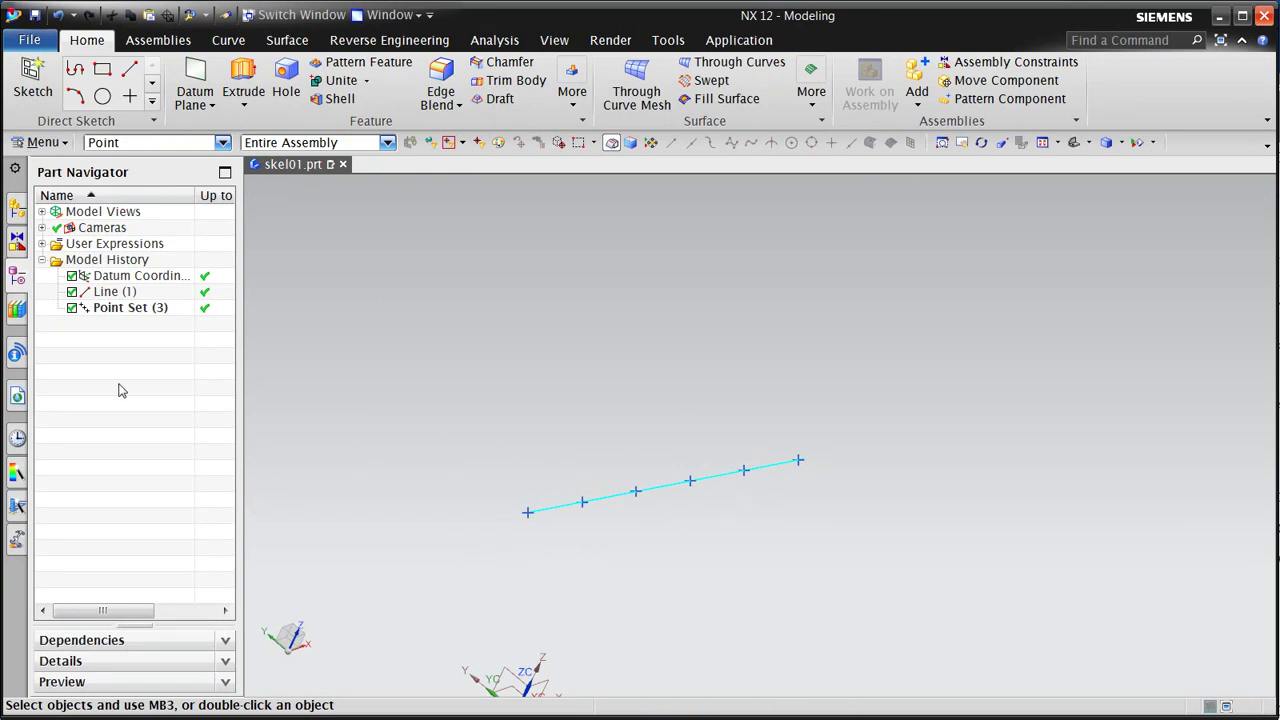
pyautogui.click(731, 45)
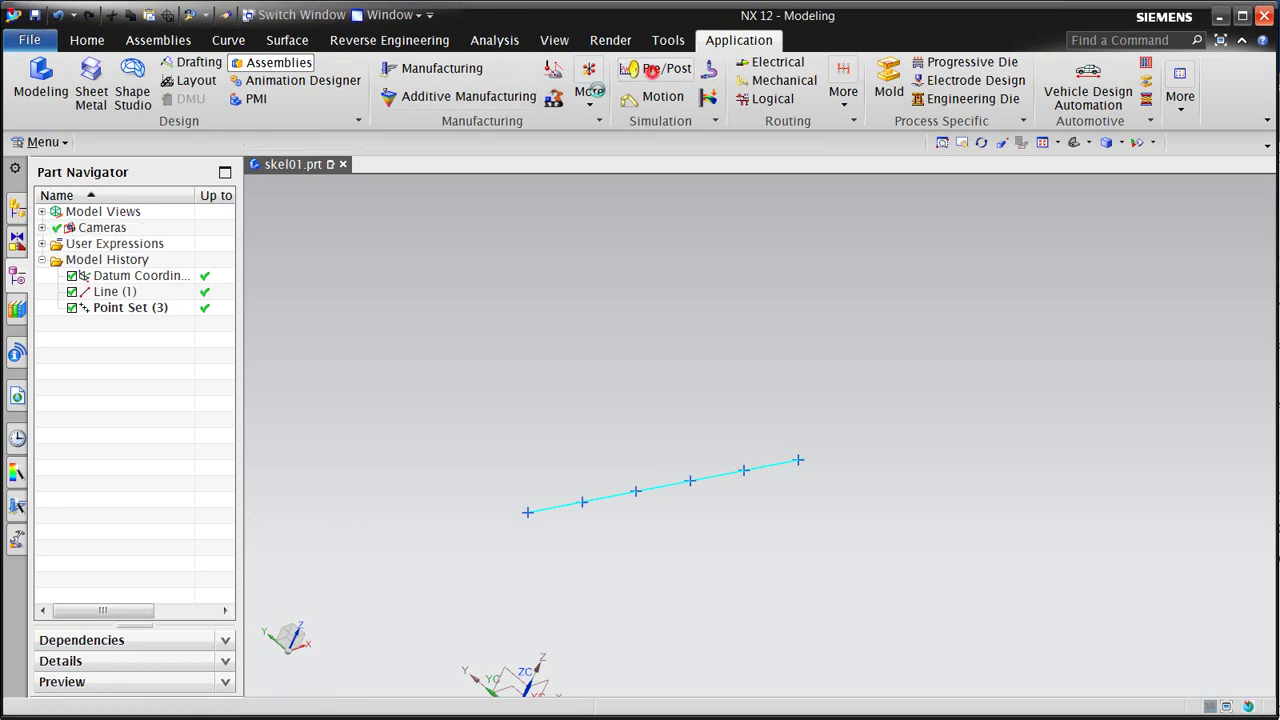
# Step: Back in Pre/Post, update the plate1_fem1 mesh to 290 nodes and 259 elements
pyautogui.click(657, 69)
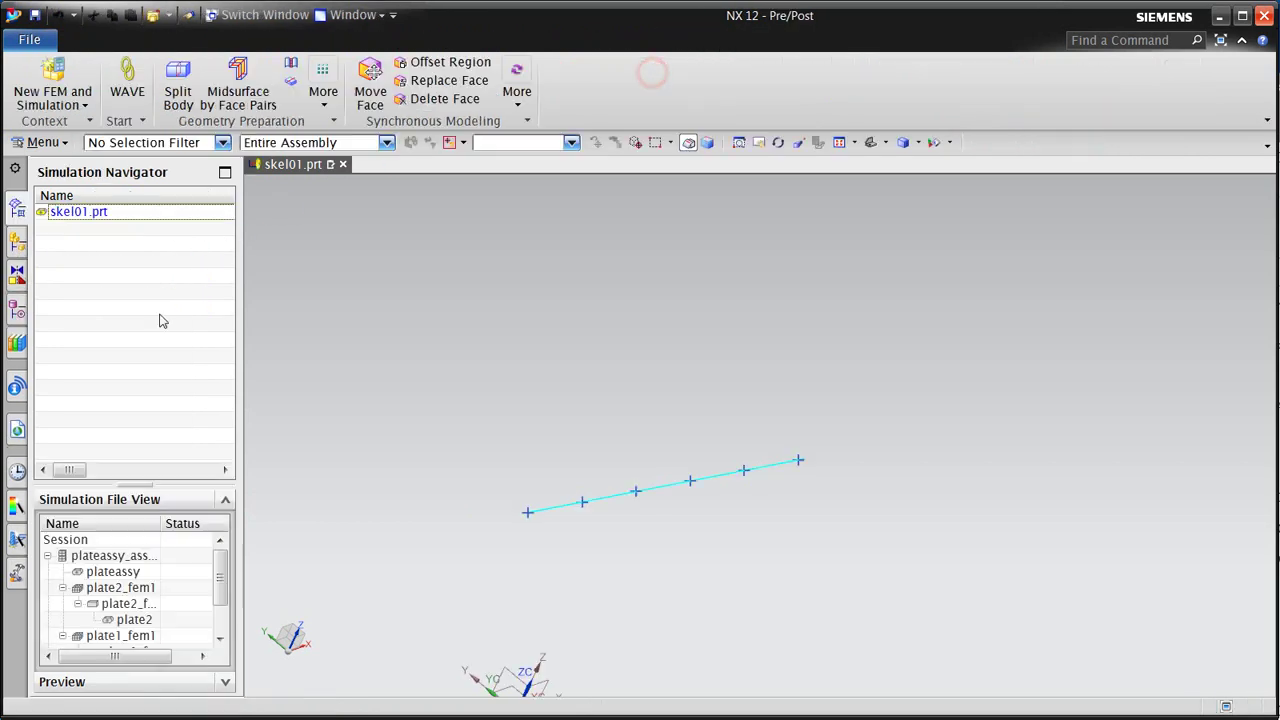
pyautogui.doubleClick(125, 571)
pyautogui.moveTo(460, 457); pyautogui.dragTo(443, 437, button='middle')
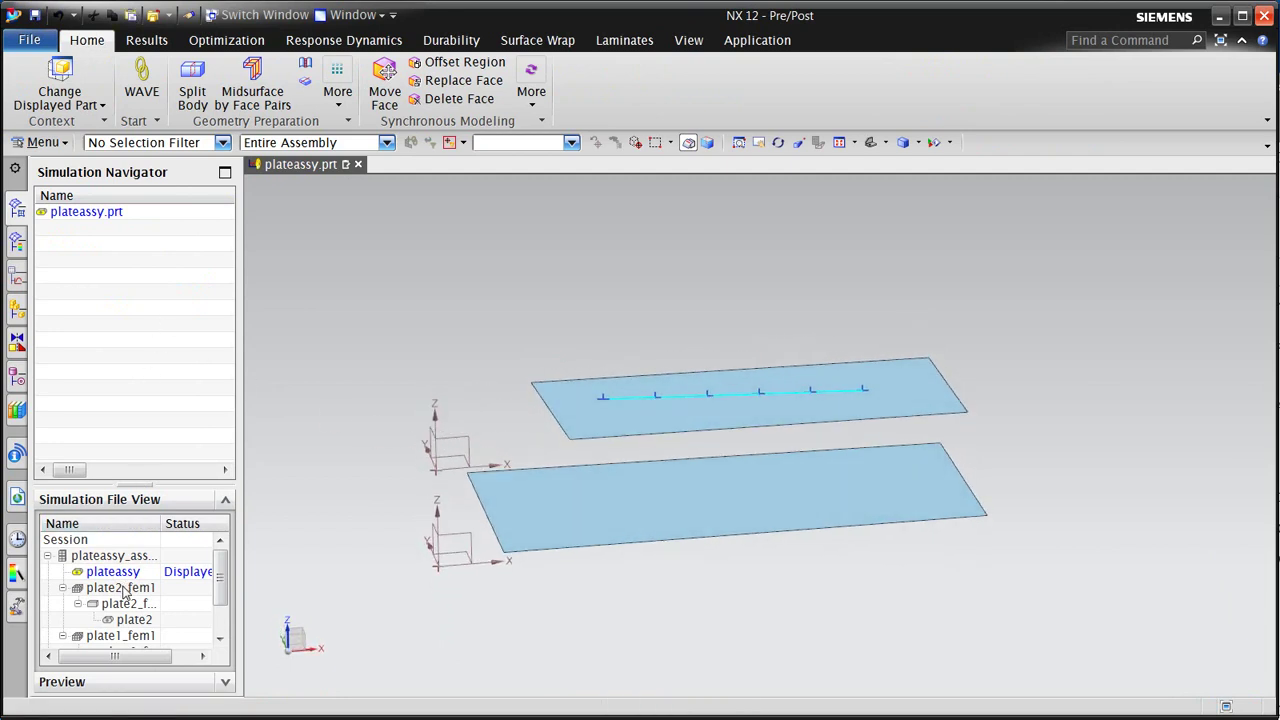
pyautogui.scroll(-1, 127, 592)
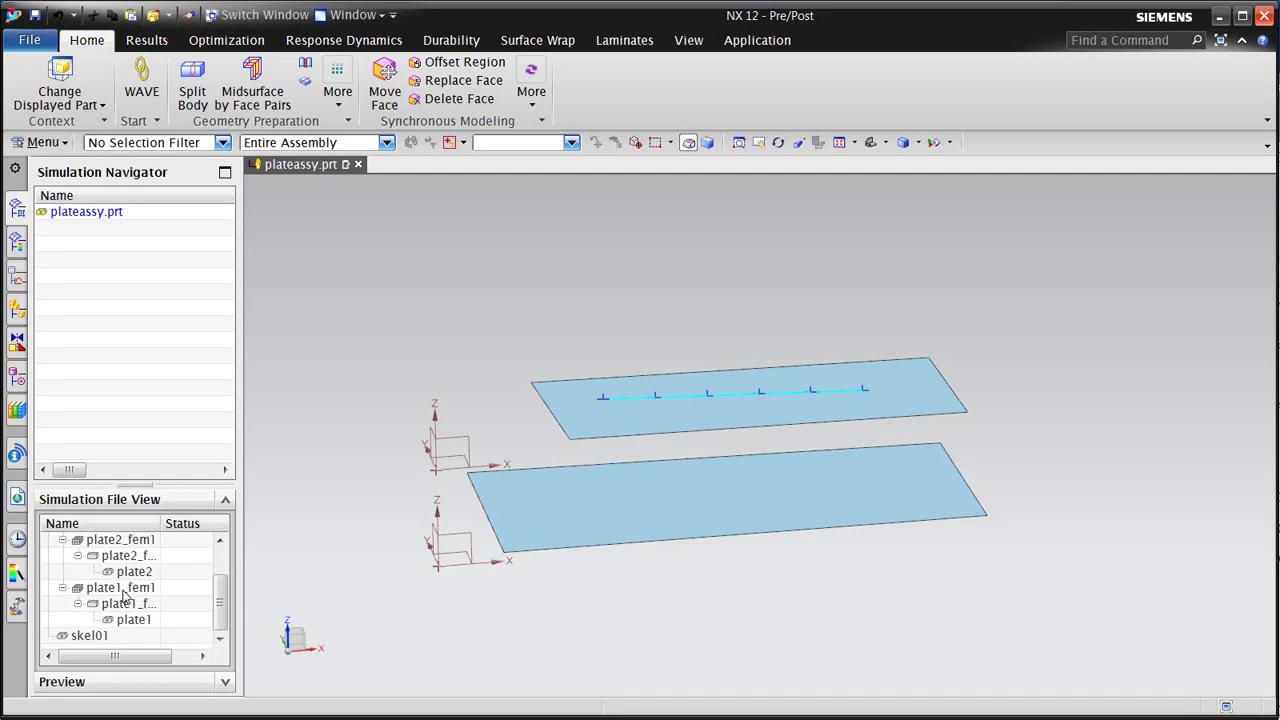
pyautogui.doubleClick(122, 590)
pyautogui.moveTo(597, 491); pyautogui.dragTo(596, 515, button='middle')
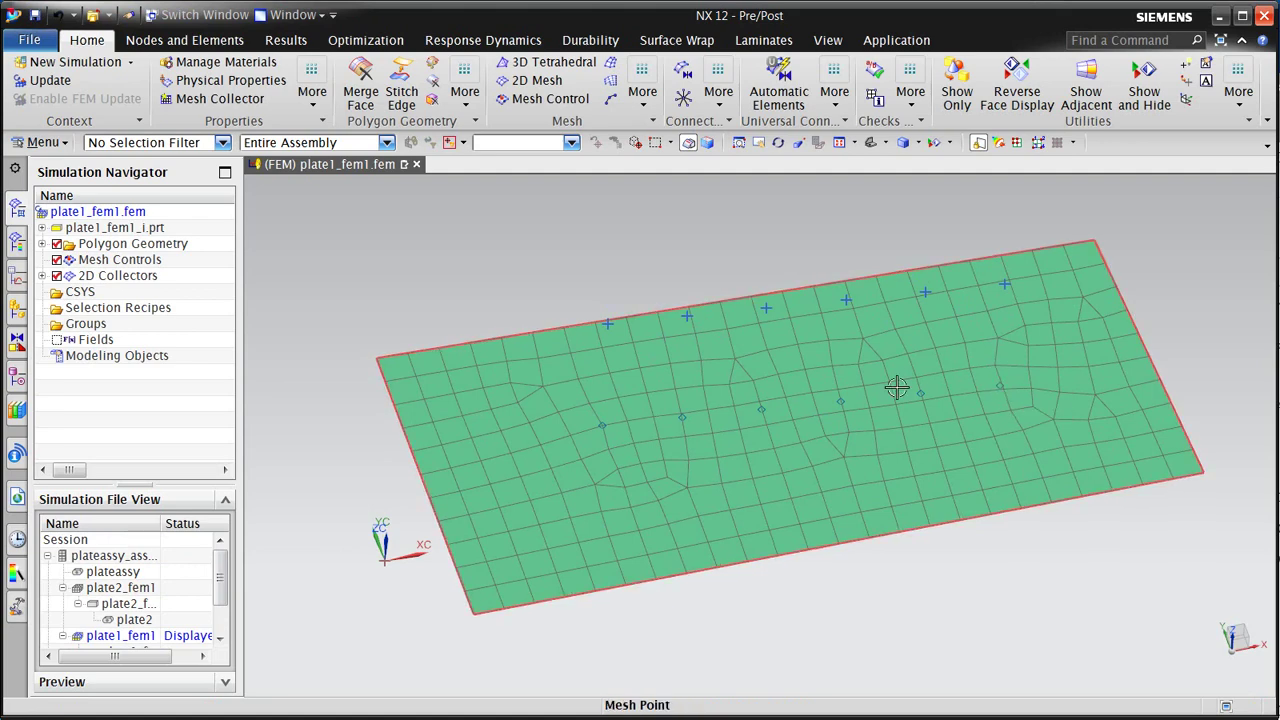
pyautogui.click(46, 83)
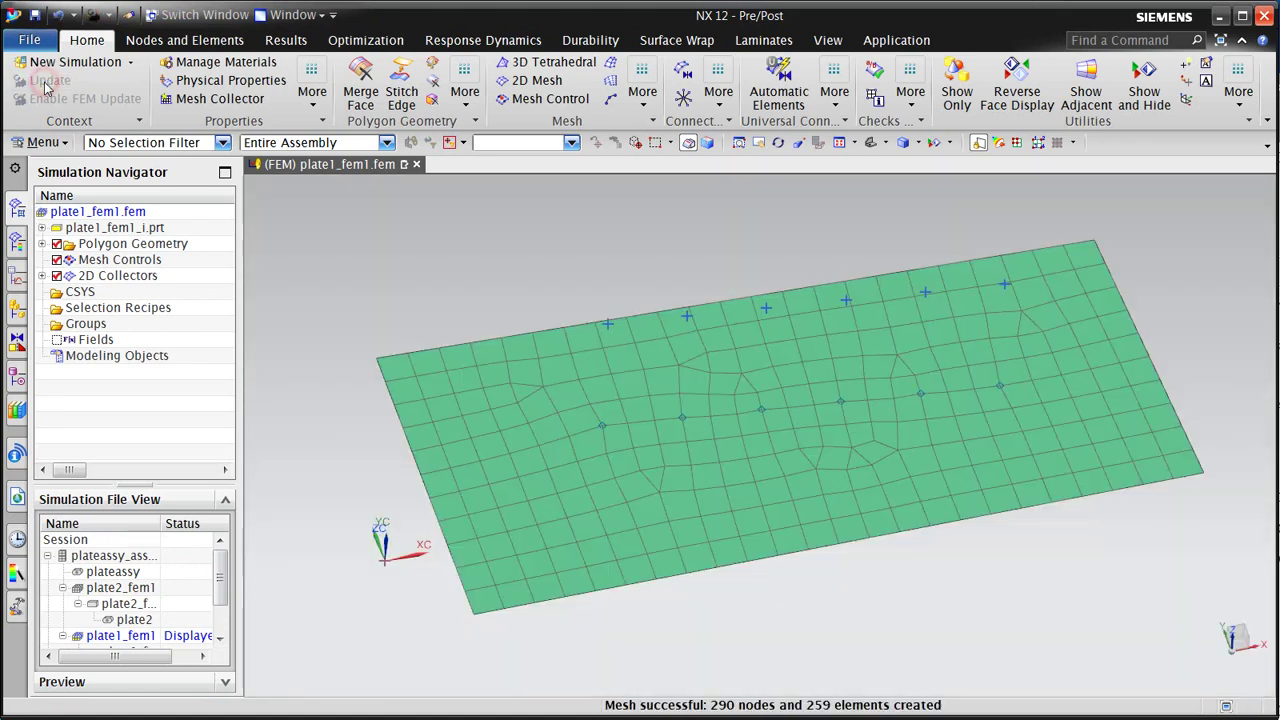
# Step: Update plate2_fem1 to 185 nodes and 162 elements, then open plateassy_assyfem1
pyautogui.doubleClick(133, 590)
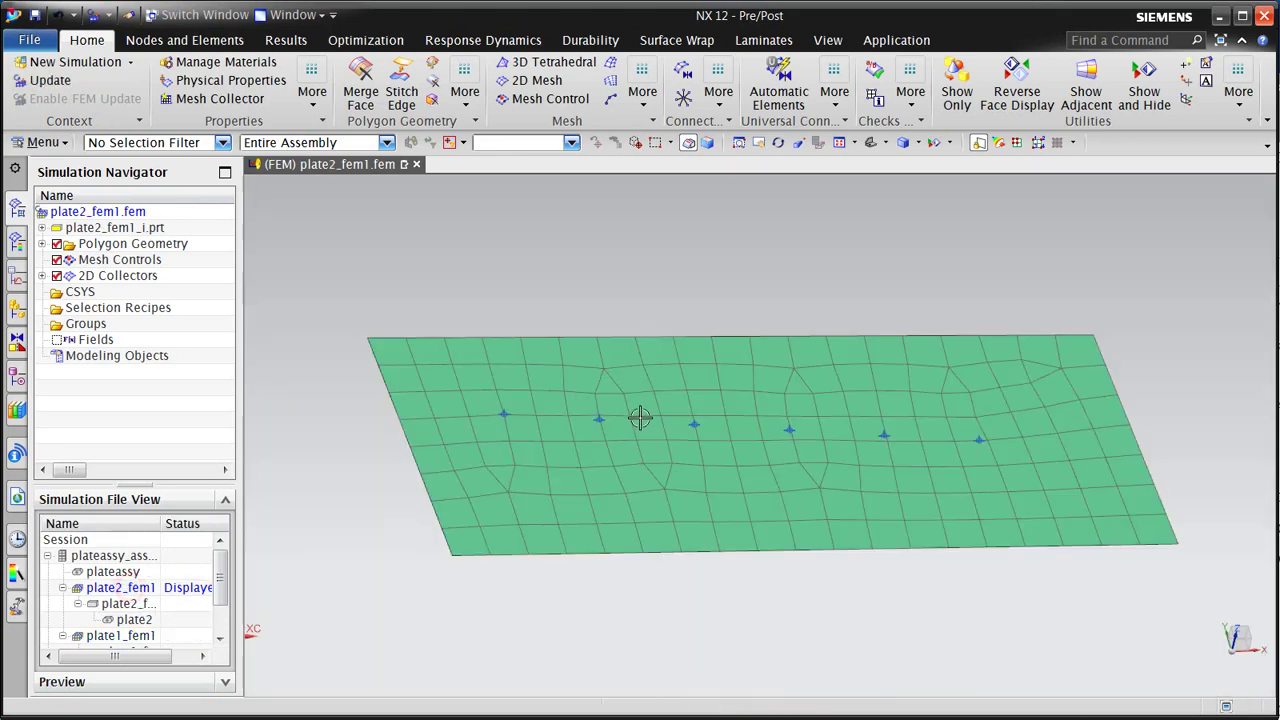
pyautogui.moveTo(640, 417); pyautogui.dragTo(641, 410, button='middle')
pyautogui.click(48, 82)
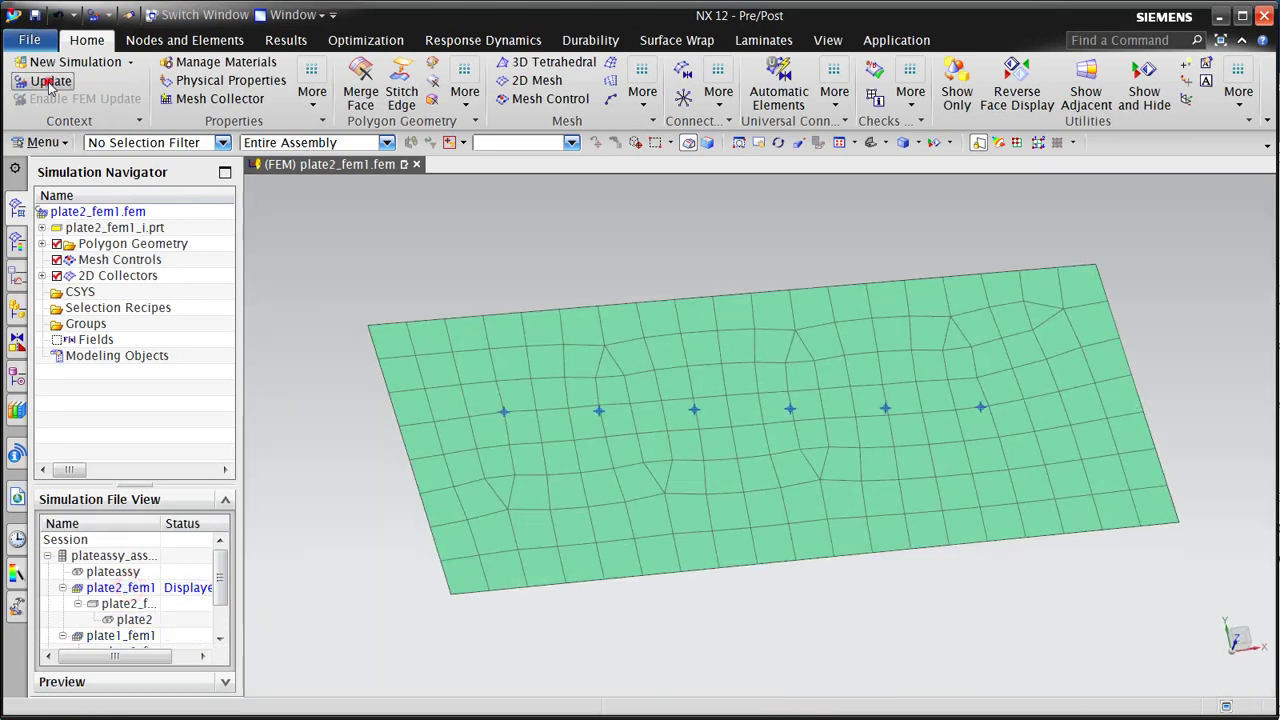
pyautogui.doubleClick(110, 555)
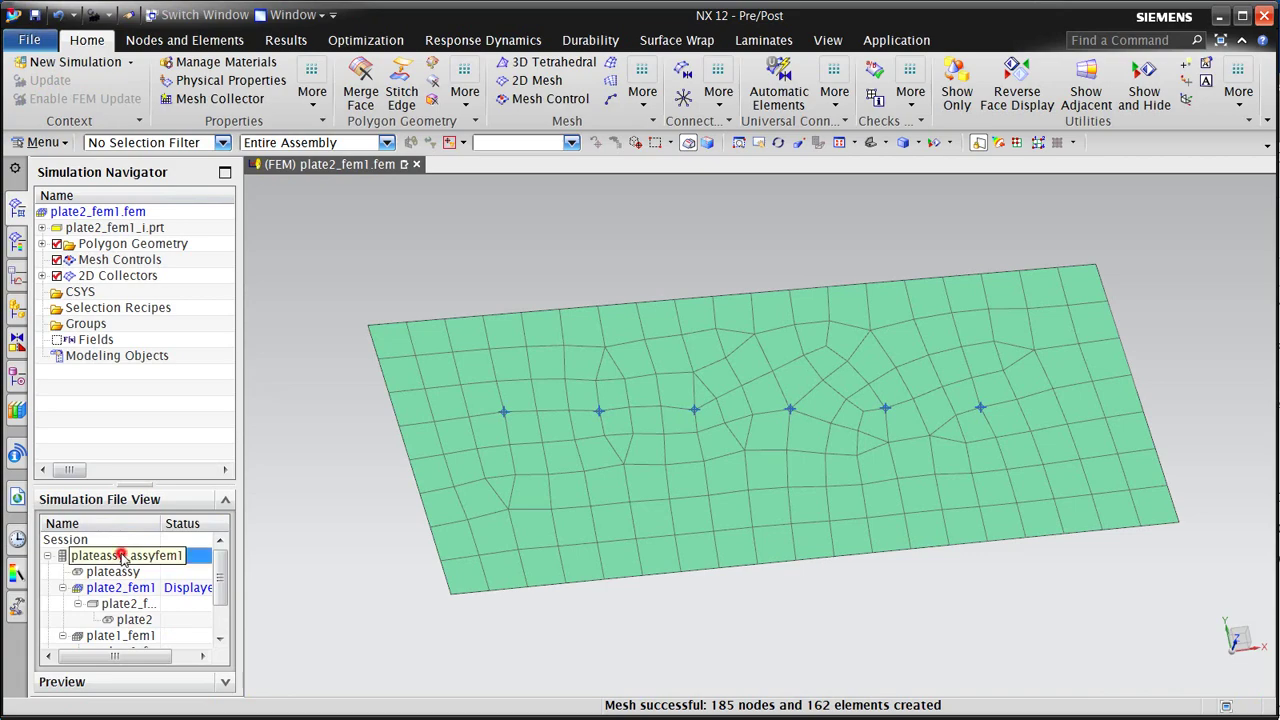
# Step: Rotate the assembly FEM to confirm the six springs, then display skel01
pyautogui.moveTo(500, 468); pyautogui.dragTo(493, 490, button='middle')
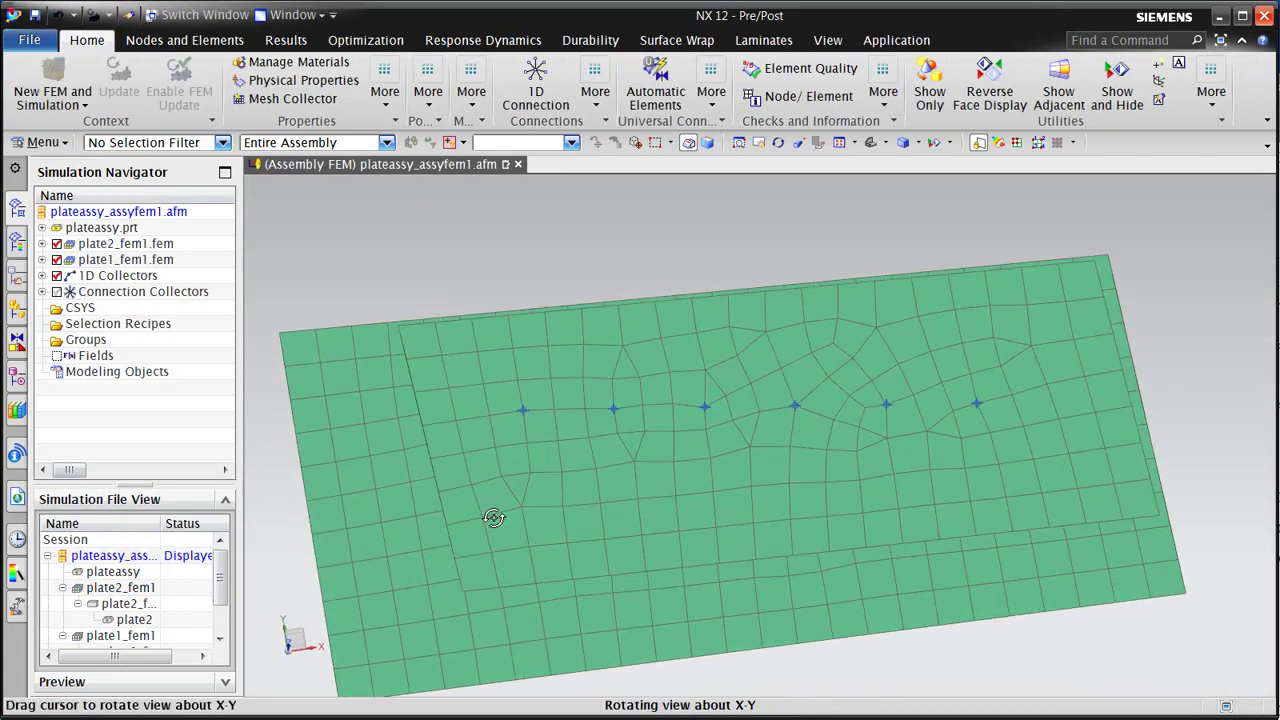
pyautogui.moveTo(493, 517); pyautogui.dragTo(497, 457, button='middle')
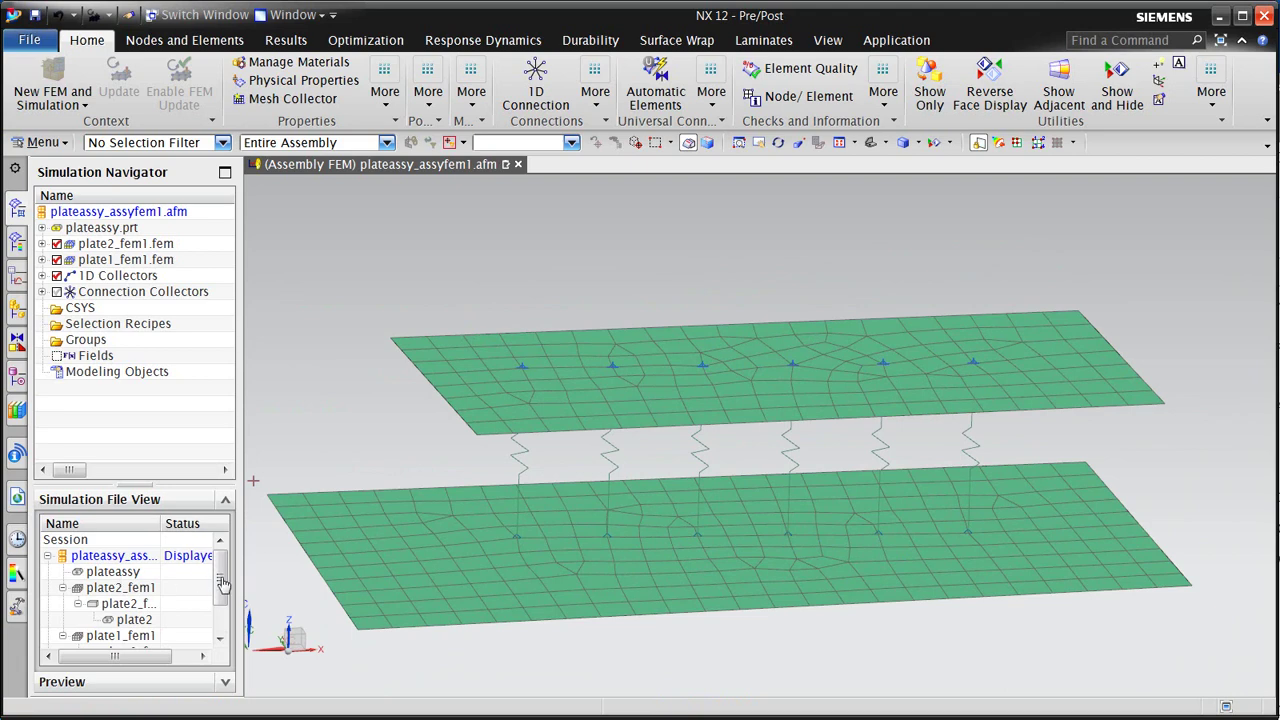
pyautogui.scroll(-3, 222, 585)
pyautogui.doubleClick(76, 635)
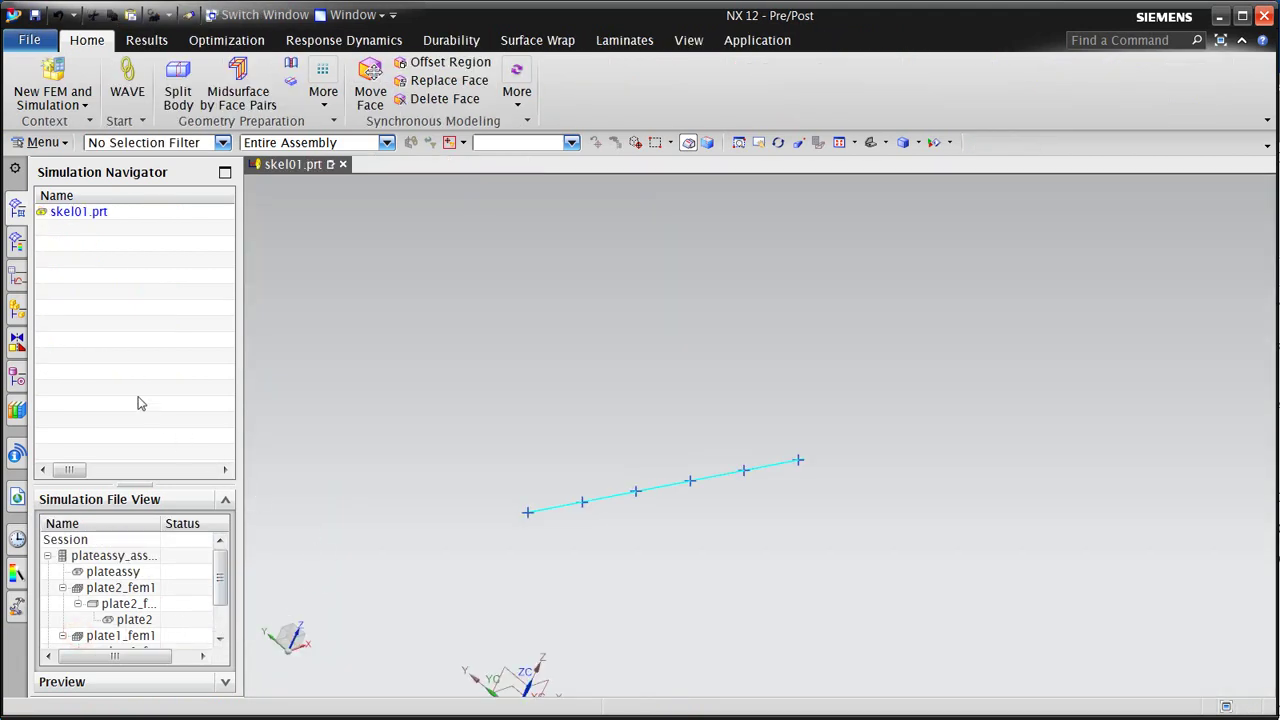
# Step: In Modeling, set Point Set (3)'s arc length to 0.4 in, giving seven points
pyautogui.click(757, 40)
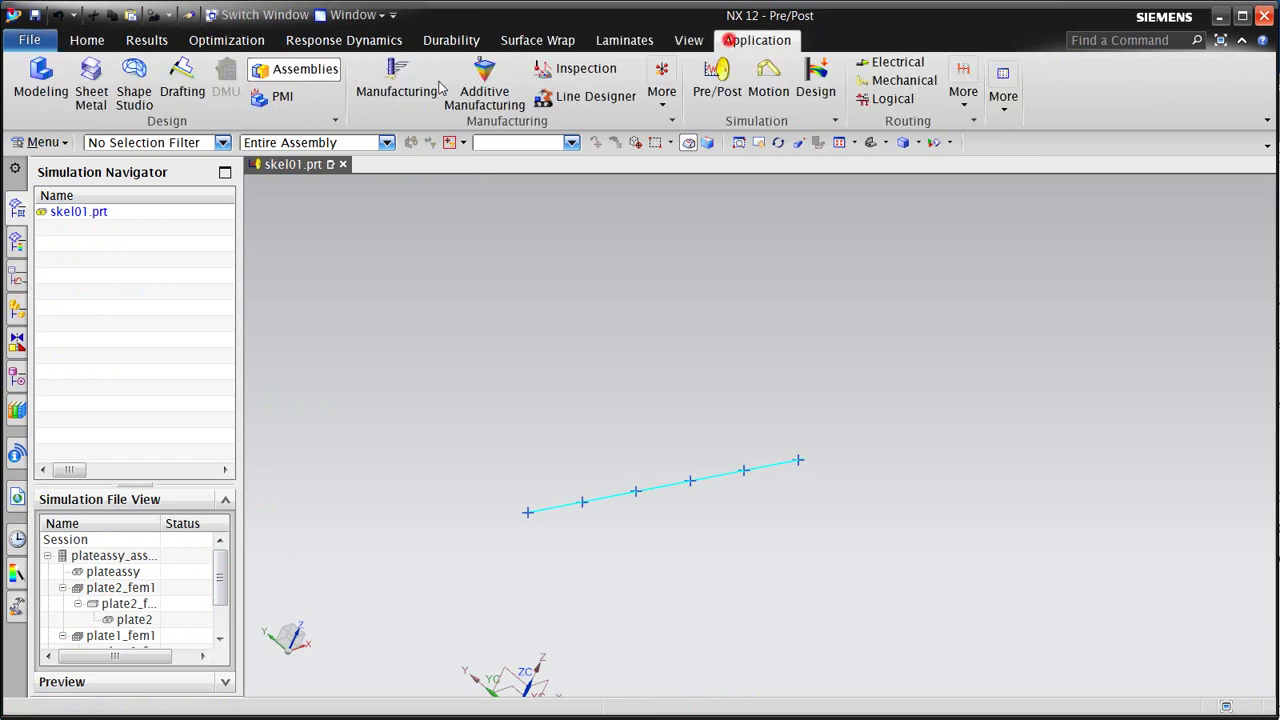
pyautogui.click(40, 85)
pyautogui.doubleClick(103, 307)
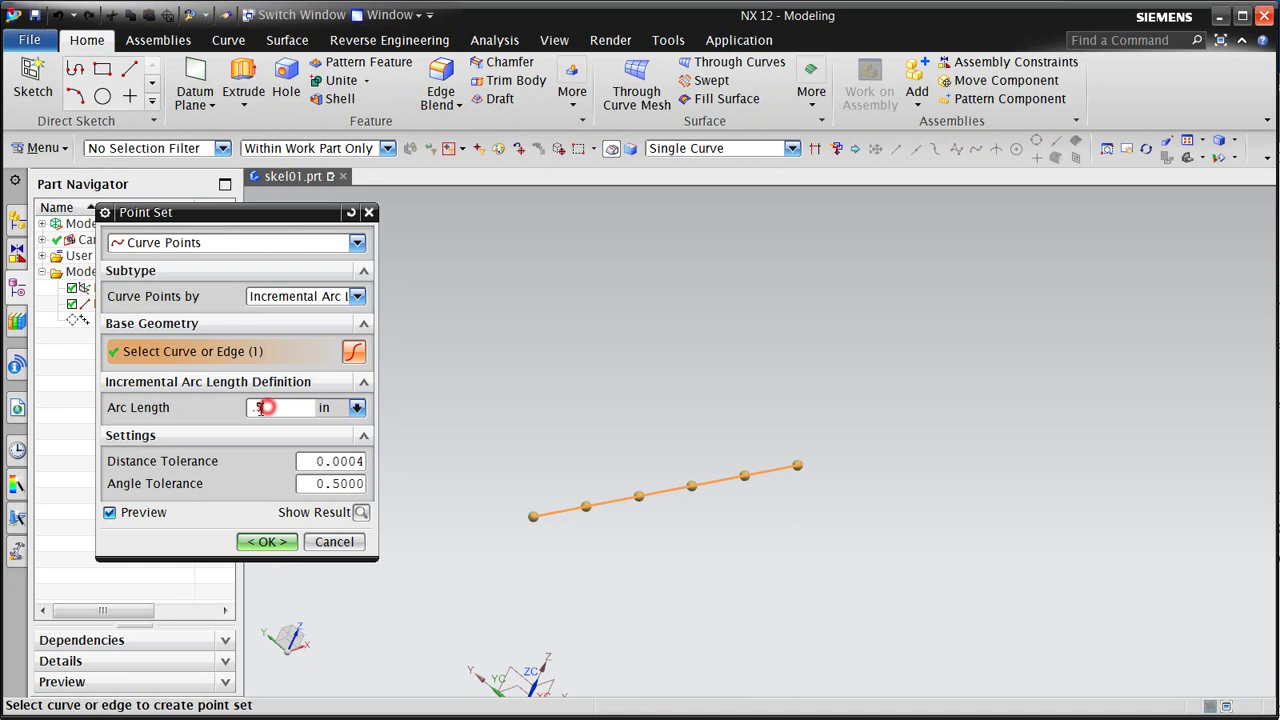
pyautogui.doubleClick(259, 408)
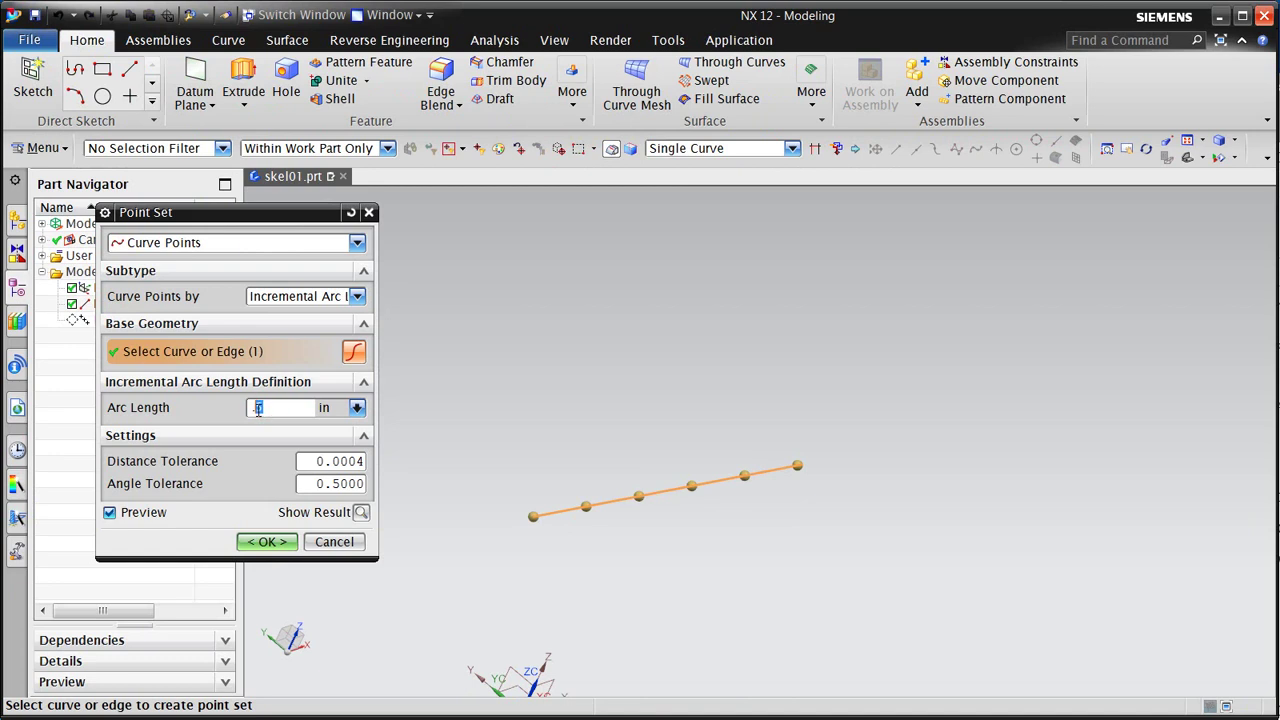
pyautogui.click(272, 542)
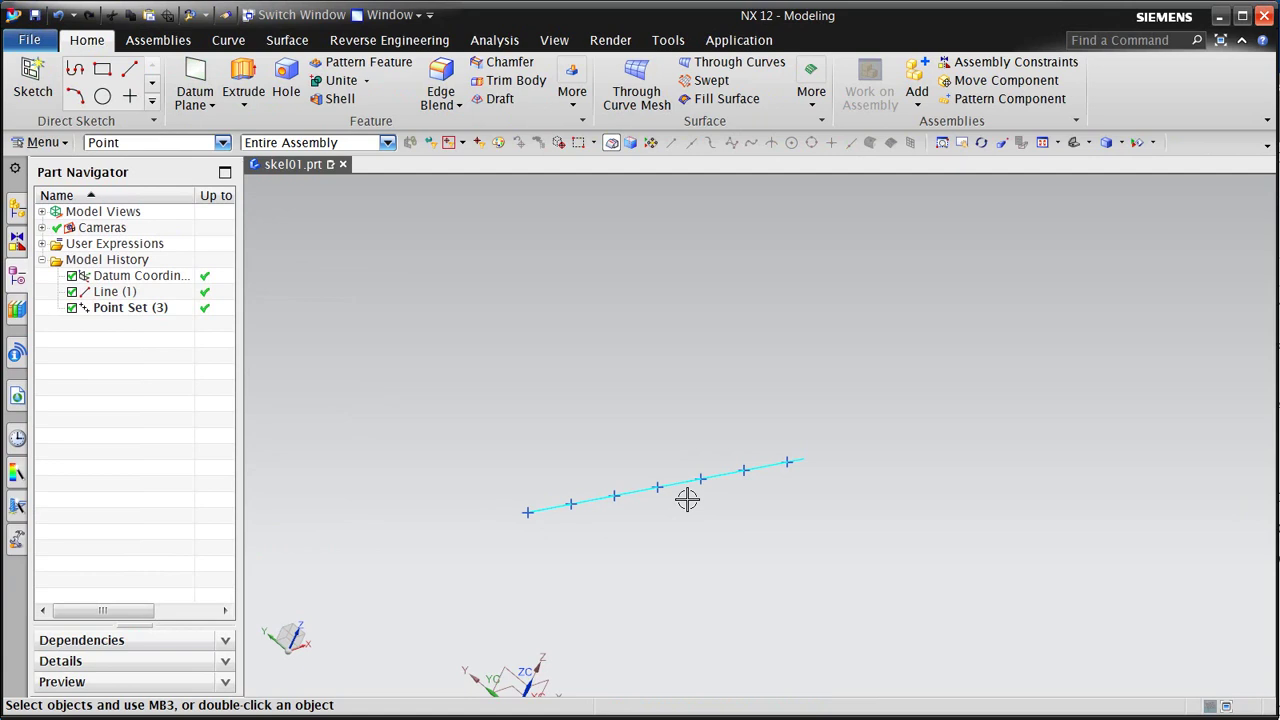
pyautogui.click(15, 212)
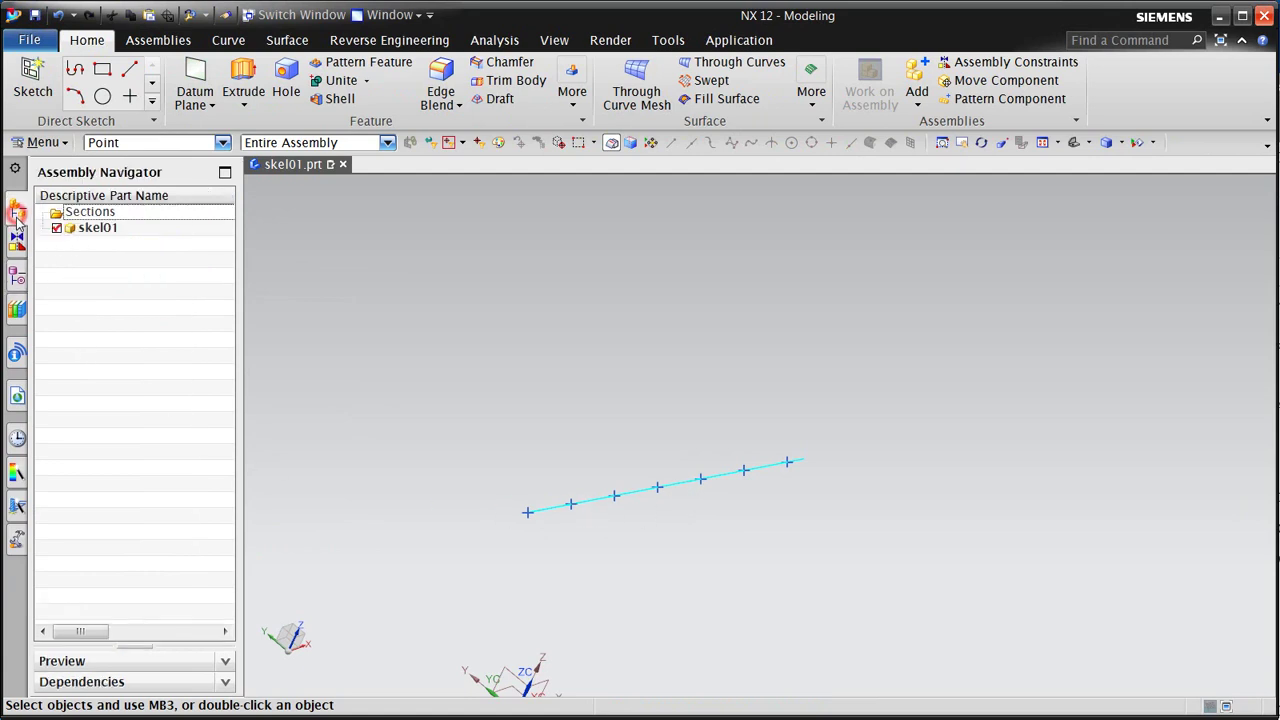
pyautogui.click(730, 40)
# Step: Switch to Pre/Post and open the plate1_fem1 mesh, rotating it to a flatter angle
pyautogui.click(660, 66)
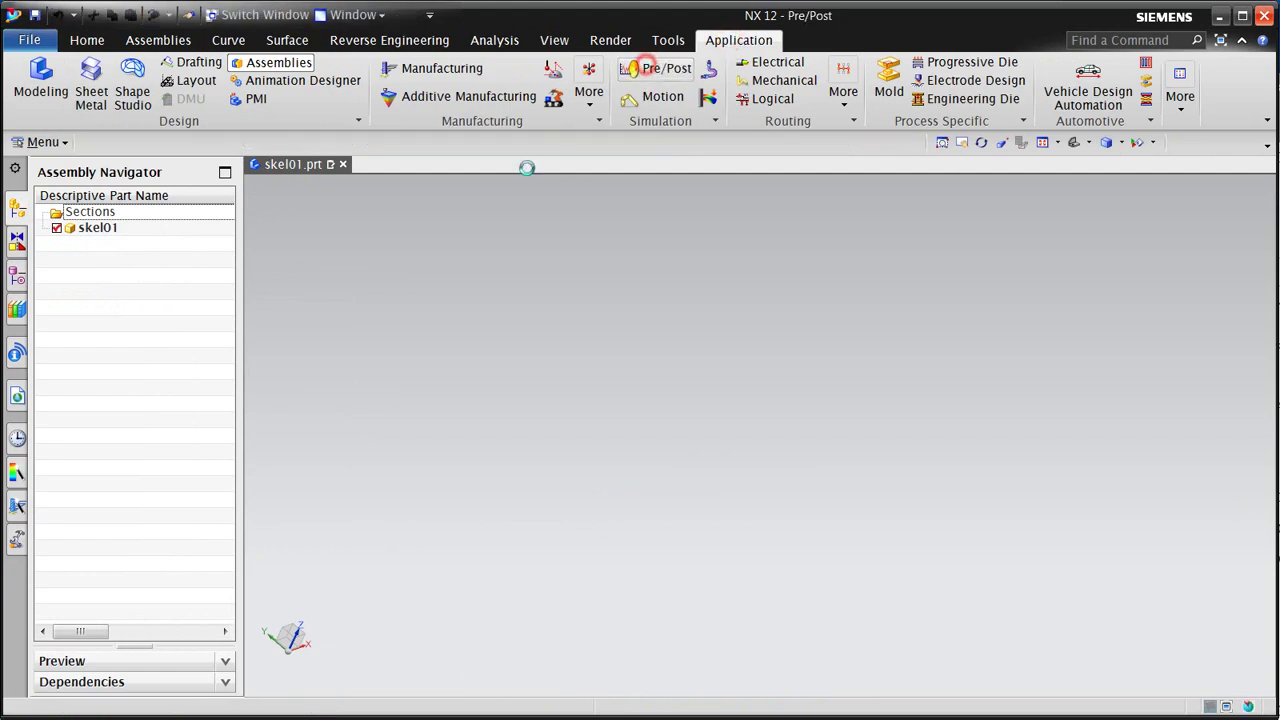
pyautogui.moveTo(217, 580); pyautogui.dragTo(217, 598)
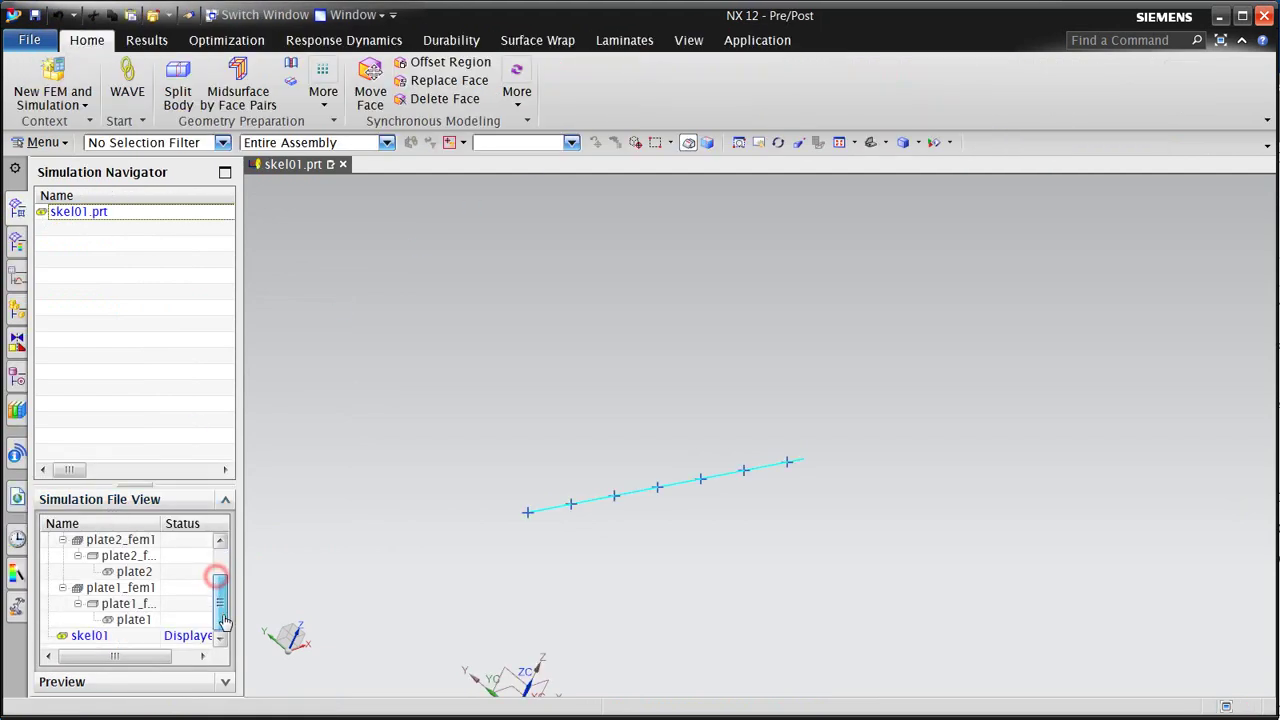
pyautogui.doubleClick(130, 588)
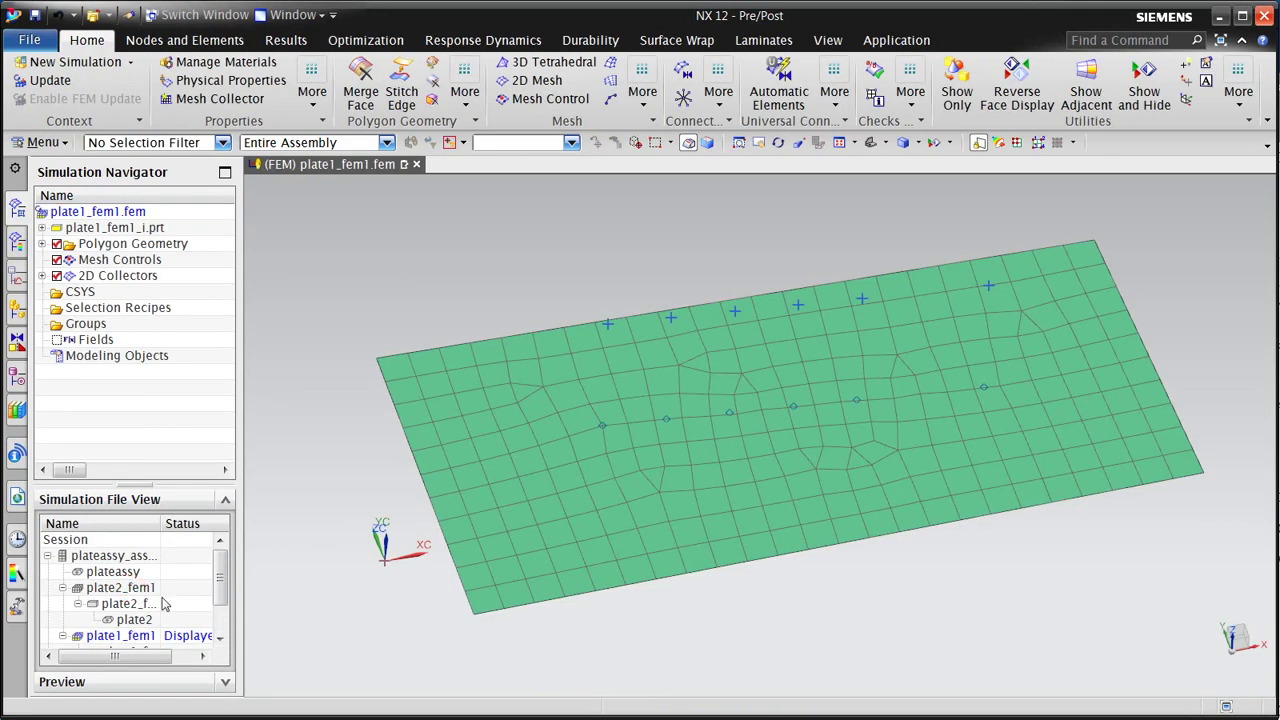
pyautogui.moveTo(763, 477); pyautogui.dragTo(754, 454, button='middle')
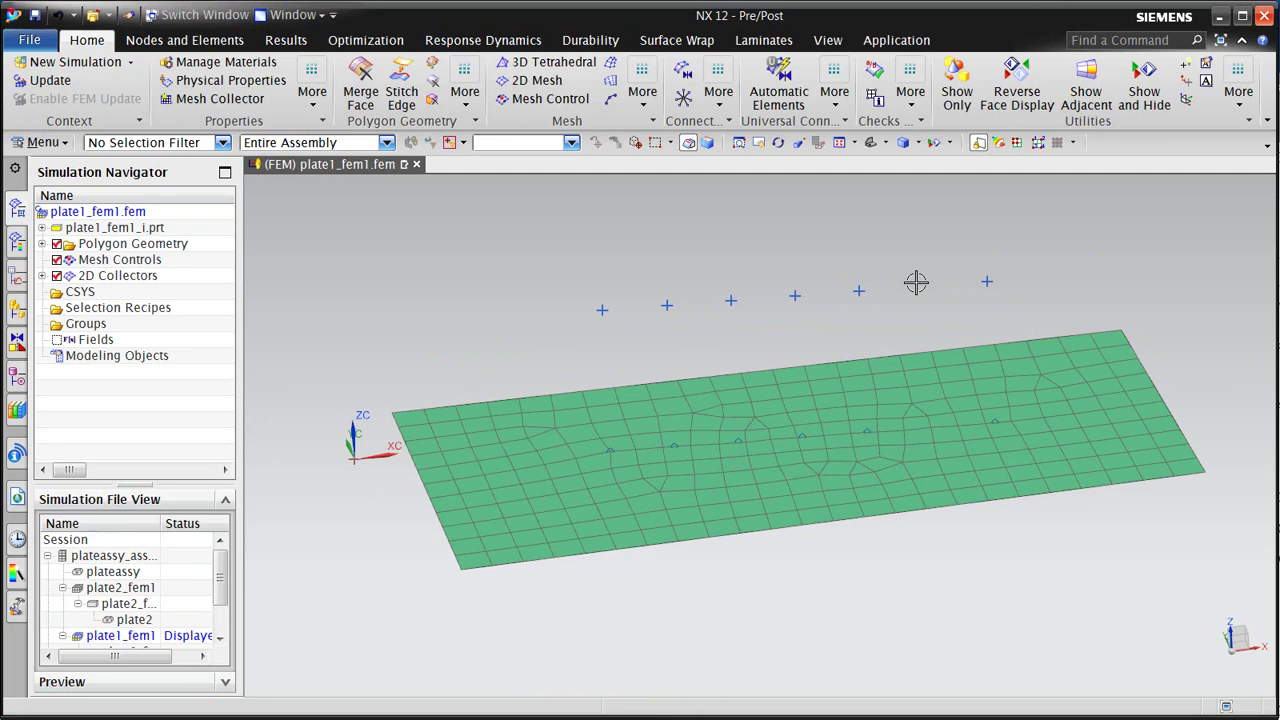
# Step: Display the plate1 part geometry, then the two-plate assembly plateassy
pyautogui.scroll(-1, 134, 624)
pyautogui.doubleClick(134, 620)
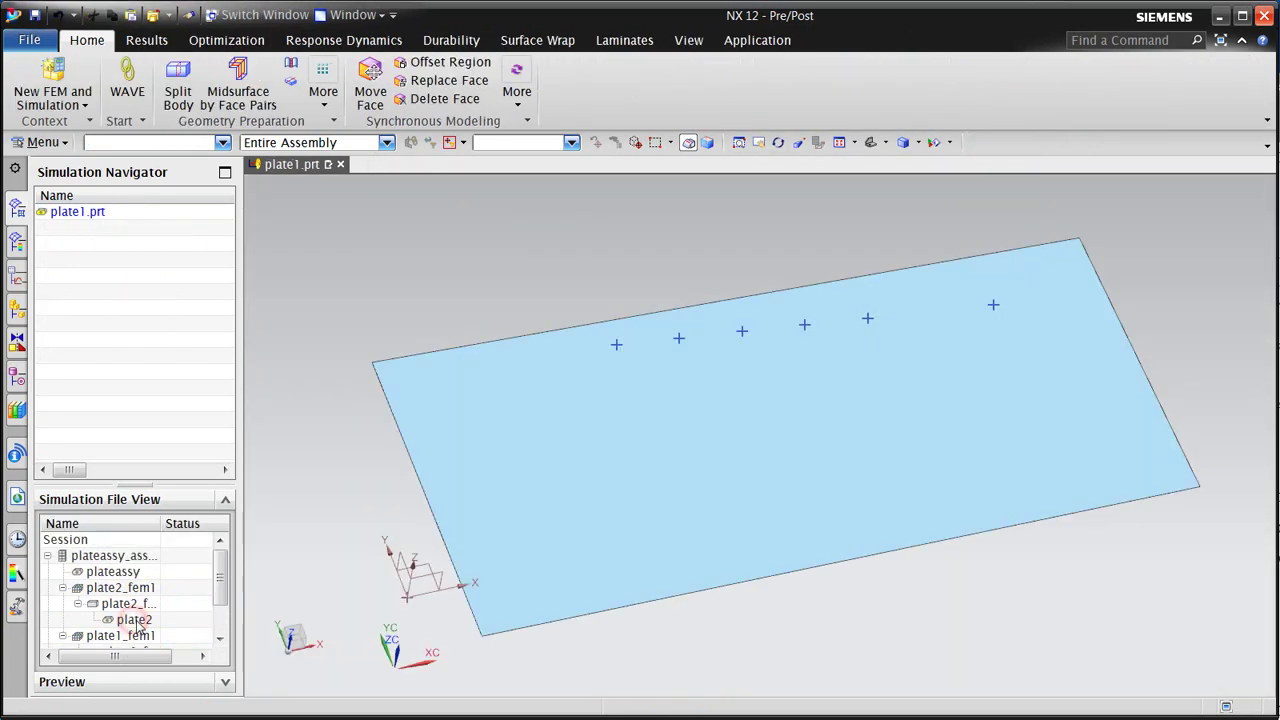
pyautogui.scroll(-1, 148, 627)
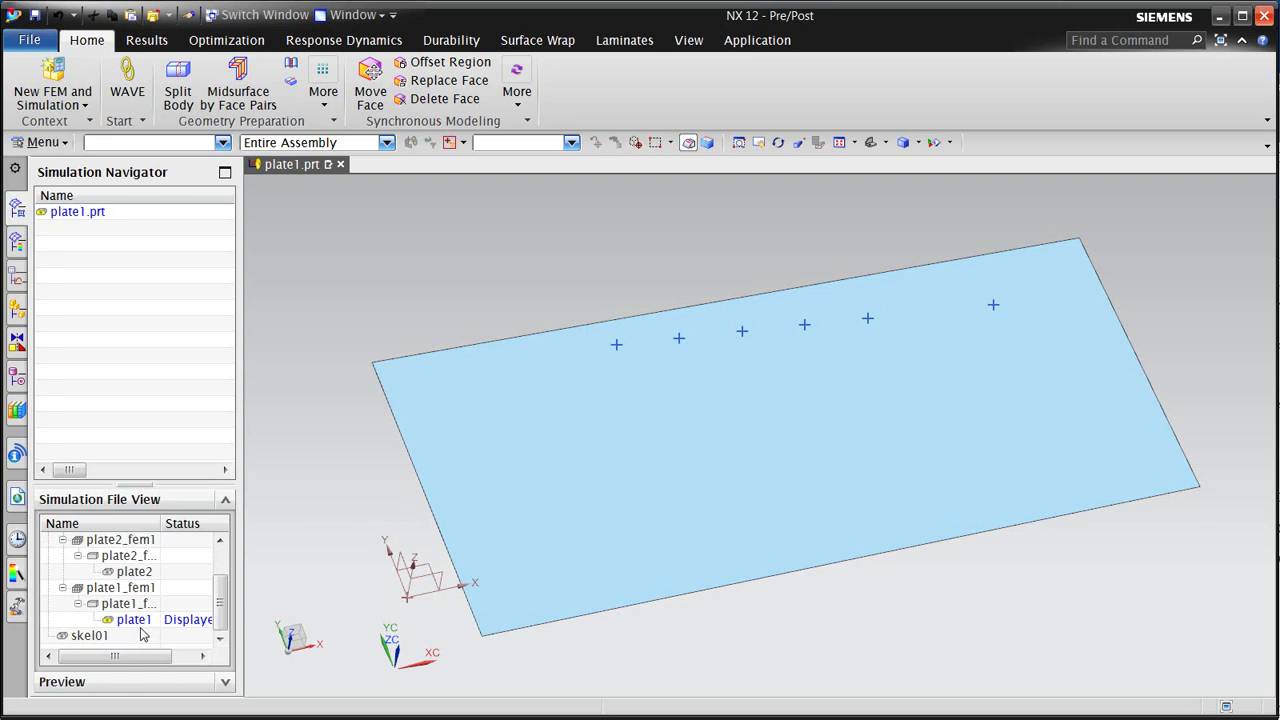
pyautogui.scroll(1, 140, 628)
pyautogui.doubleClick(116, 571)
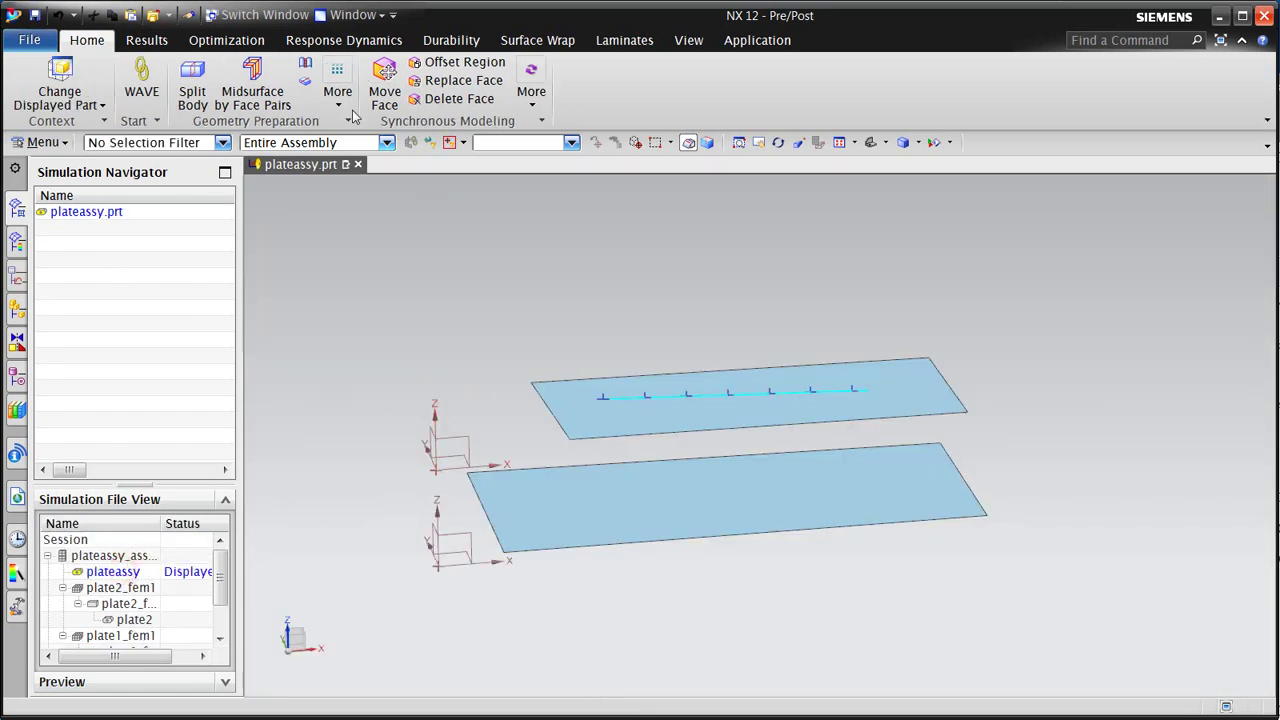
# Step: Switch to Modeling and make plate1 the work part, showing its model history
pyautogui.click(745, 42)
pyautogui.click(25, 95)
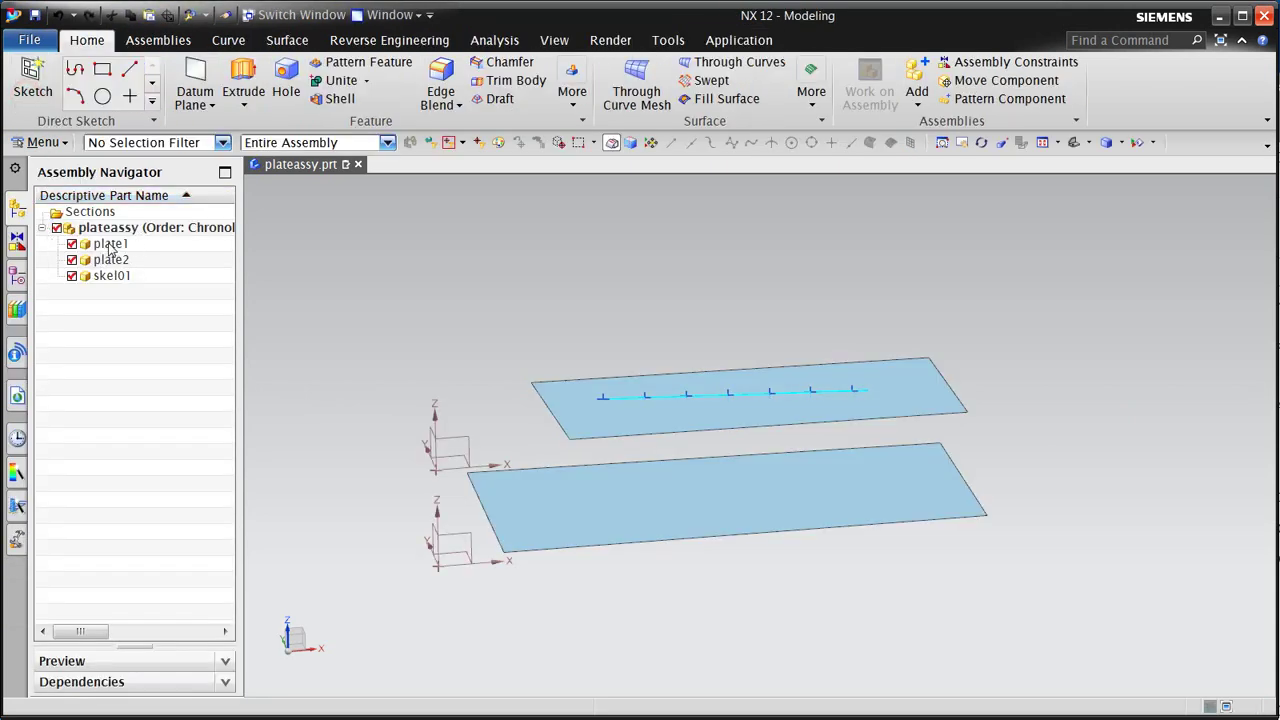
pyautogui.doubleClick(110, 246)
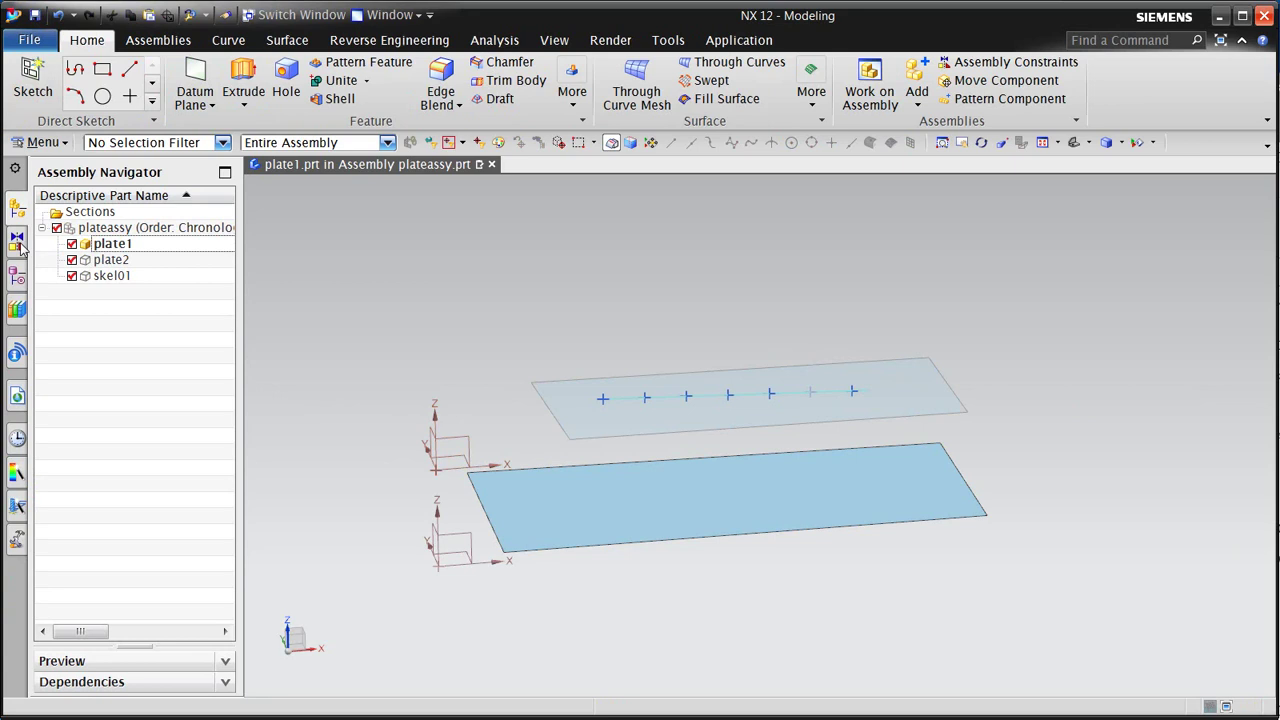
pyautogui.click(18, 276)
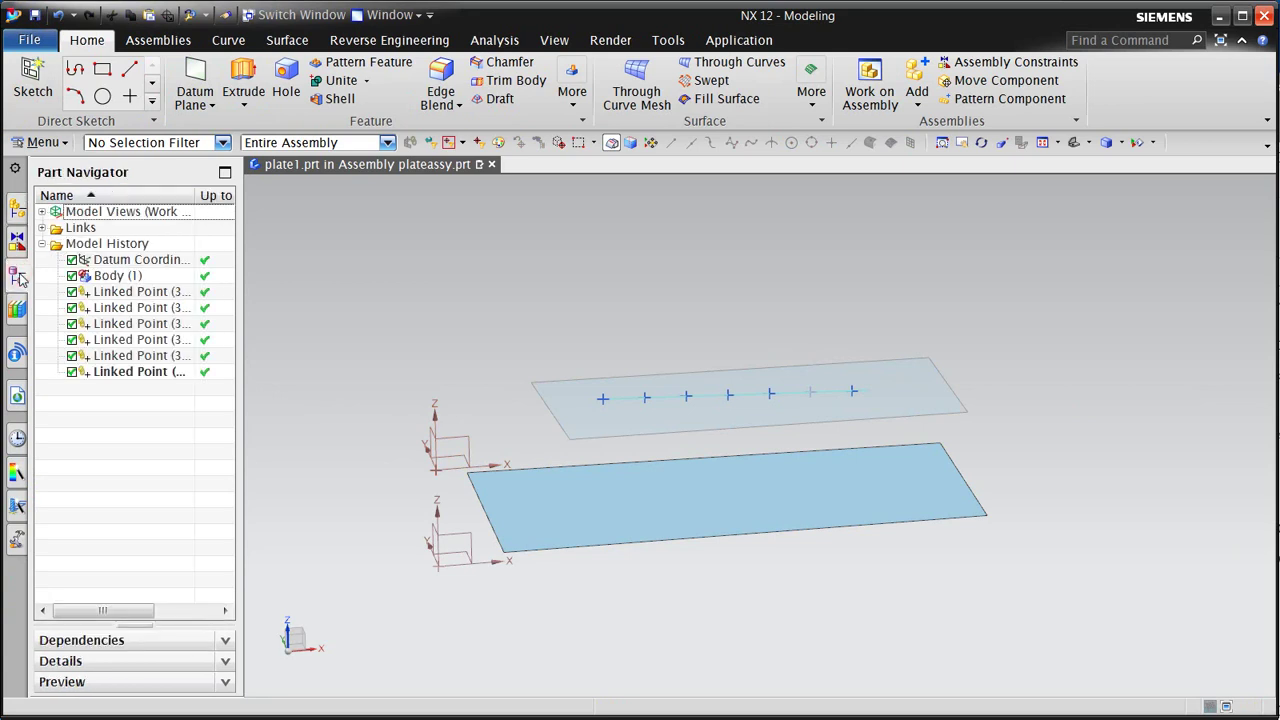
# Step: Link the missing skel01 point into plate1 with WAVE Geometry Linker, then make plate2 the work part
pyautogui.click(40, 142)
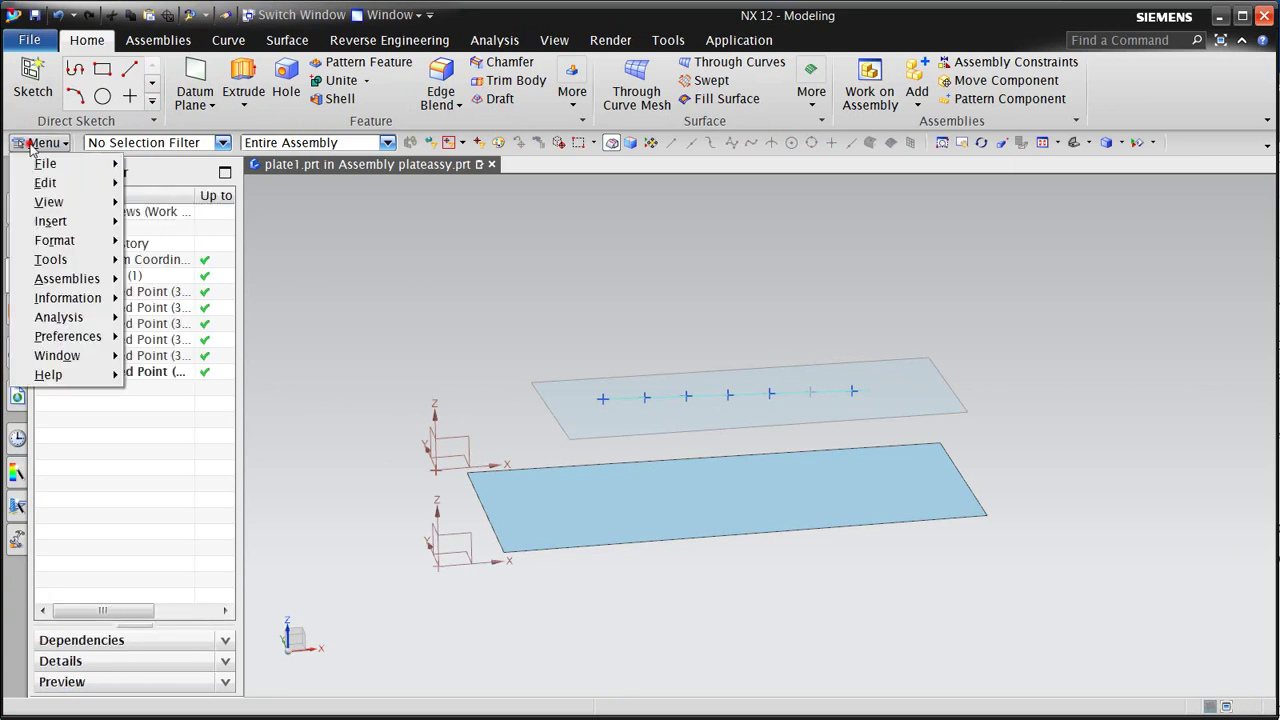
pyautogui.moveTo(85, 282)
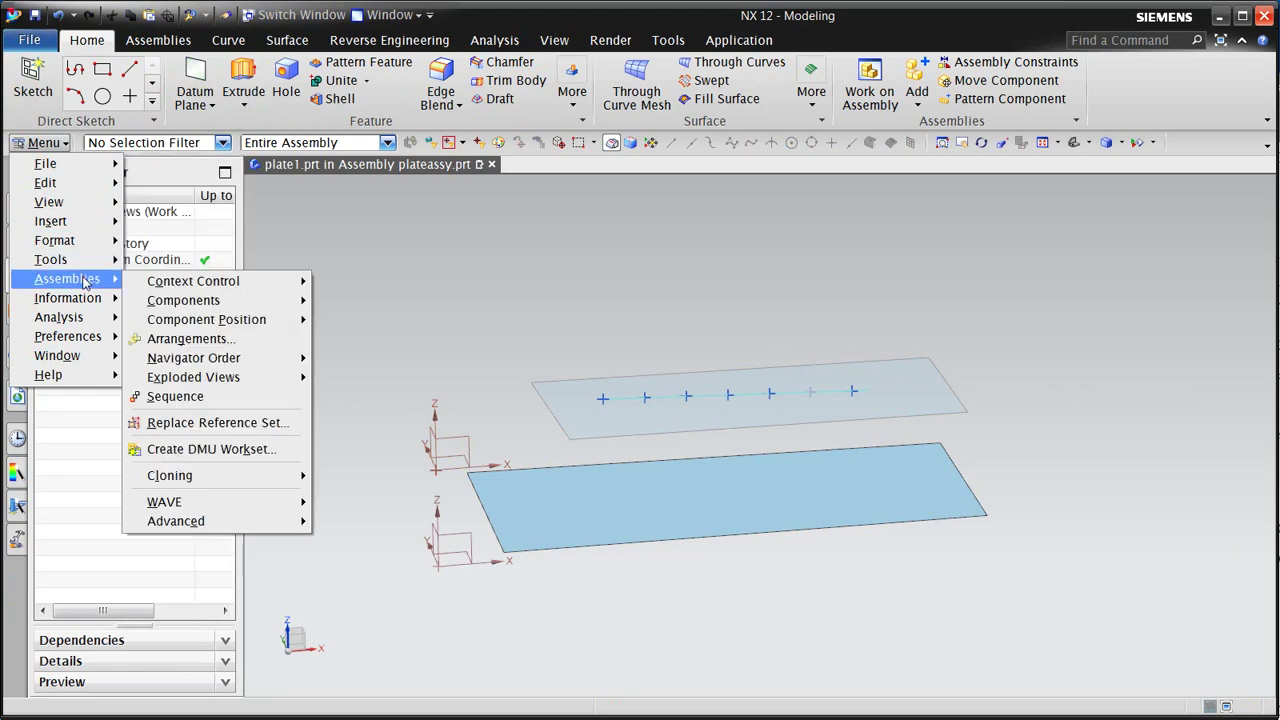
pyautogui.moveTo(88, 221)
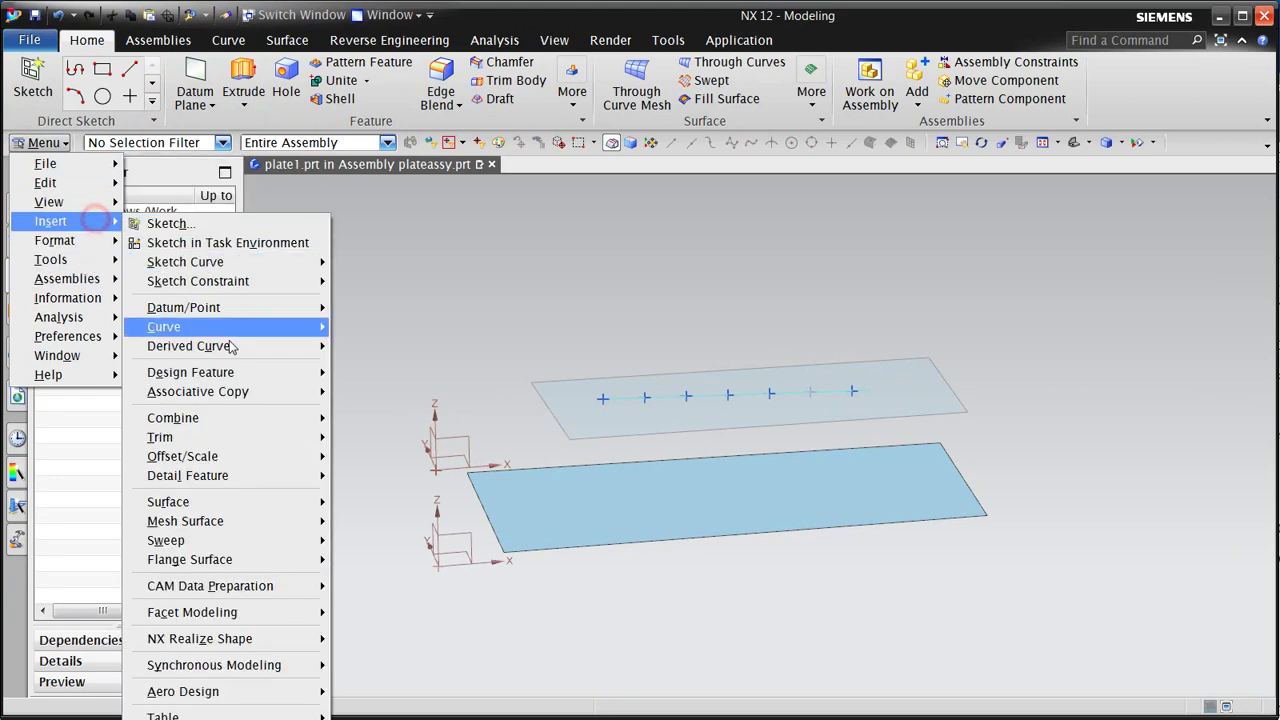
pyautogui.moveTo(266, 391)
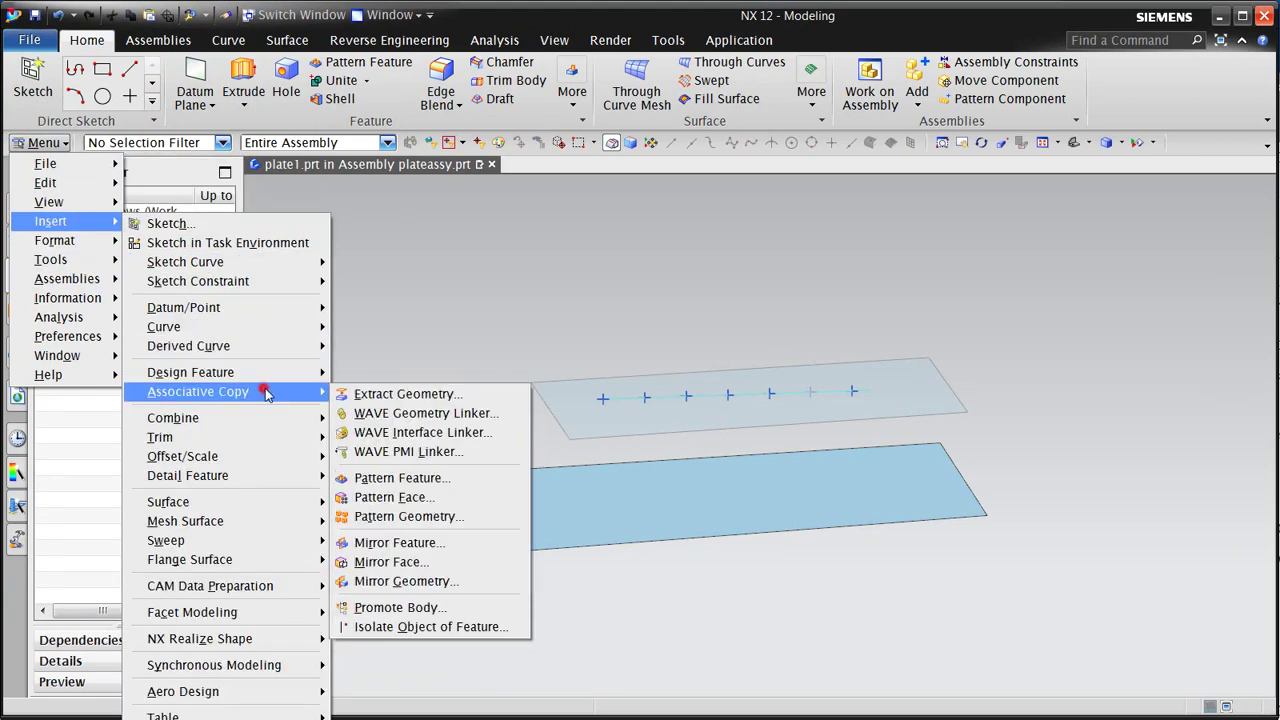
pyautogui.click(386, 413)
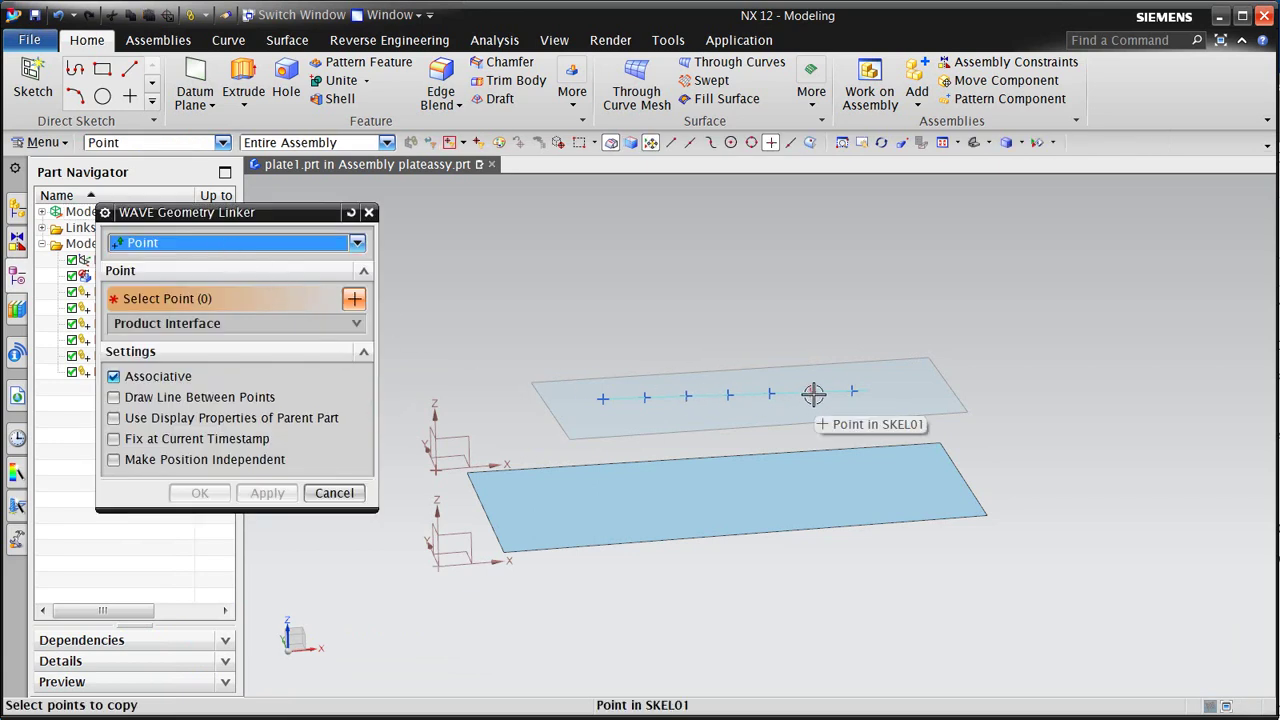
pyautogui.click(813, 395)
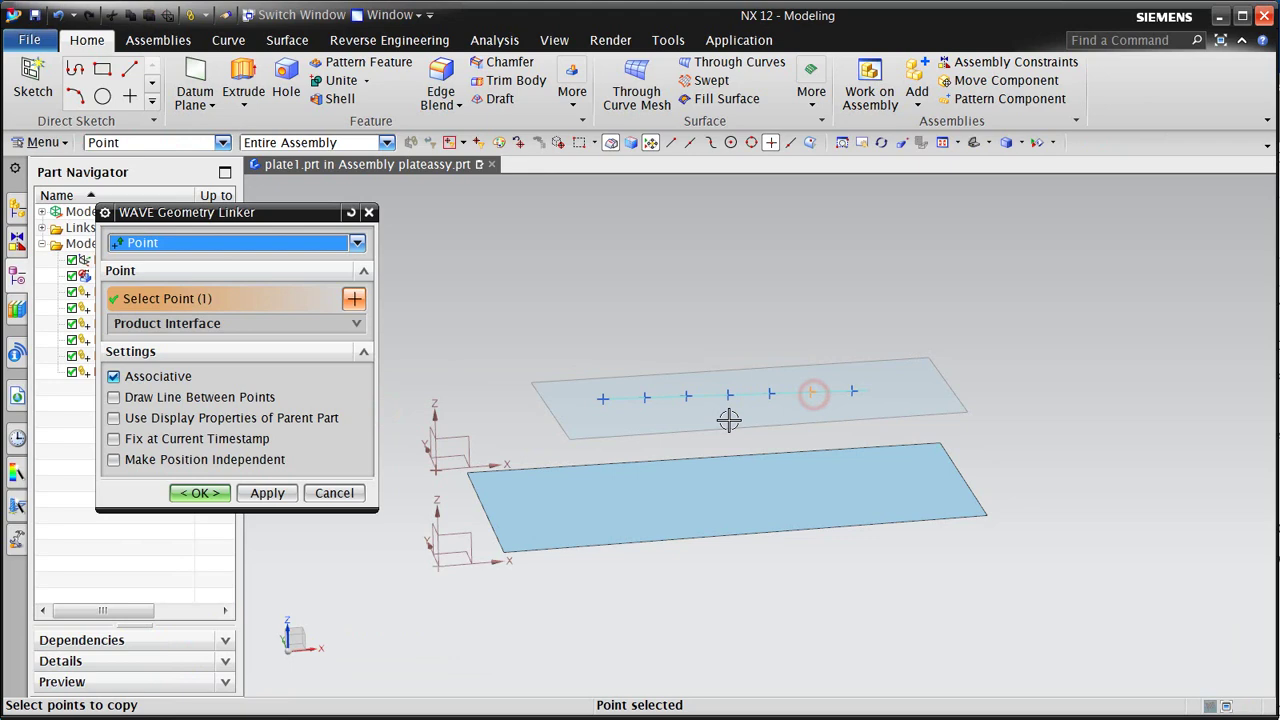
pyautogui.click(206, 499)
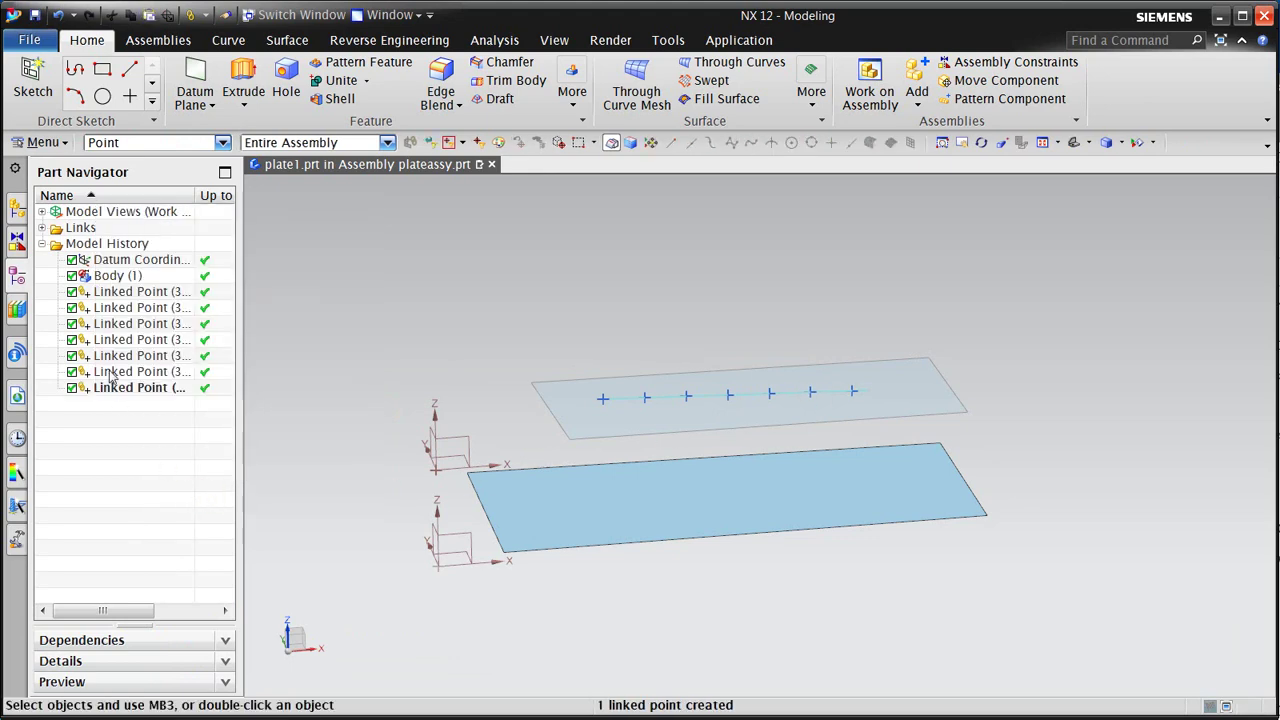
pyautogui.click(17, 207)
pyautogui.doubleClick(110, 260)
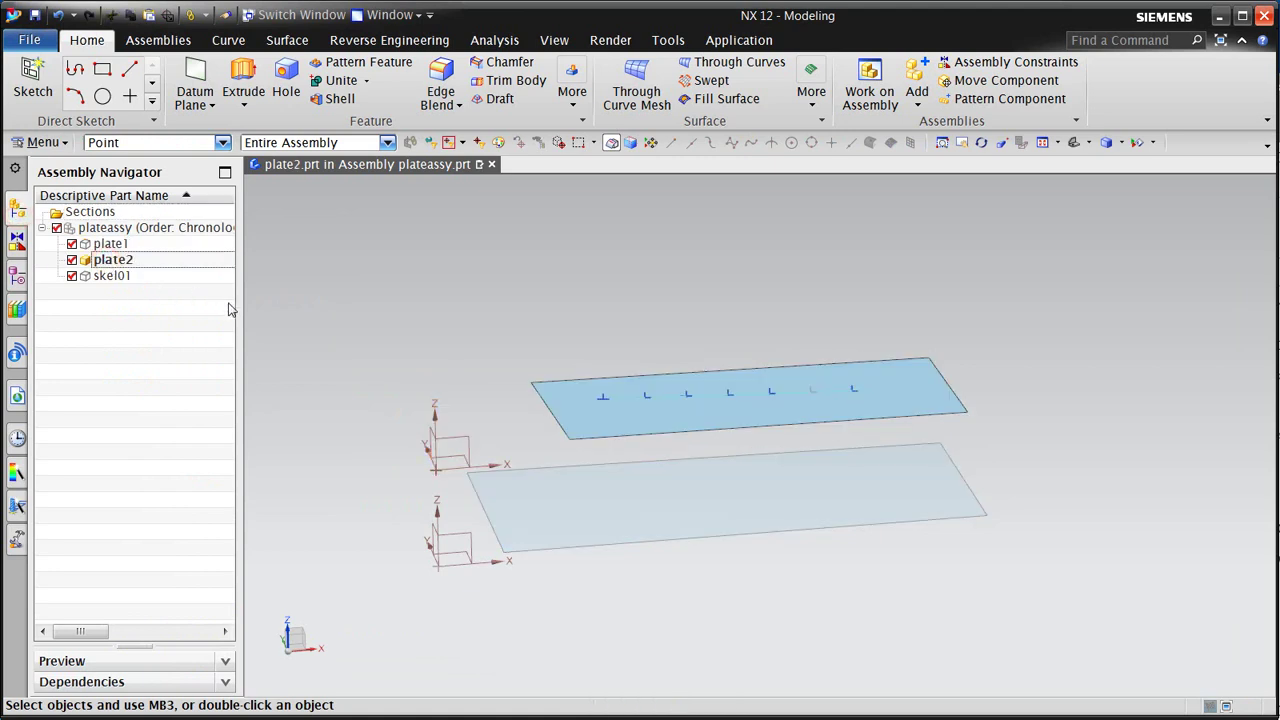
# Step: Link the missing skel01 point into plate2 with the WAVE Geometry Linker
pyautogui.scroll(2, 810, 375)
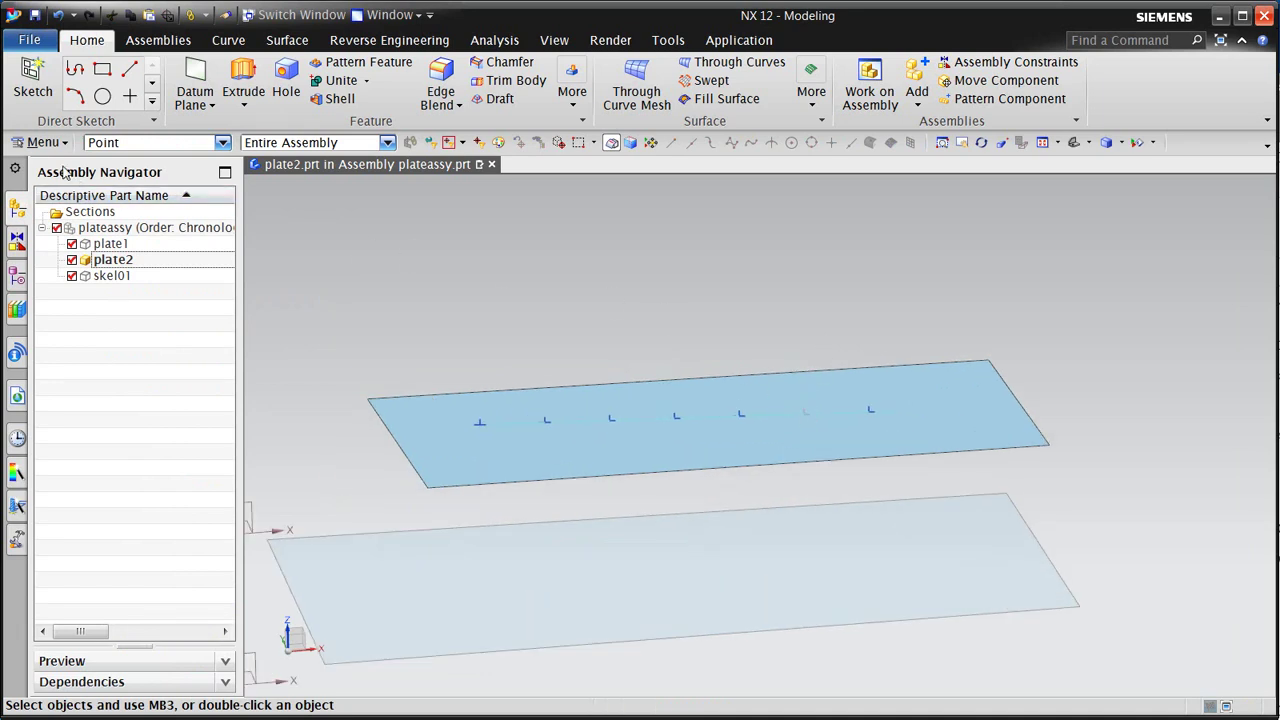
pyautogui.click(42, 142)
pyautogui.moveTo(84, 248)
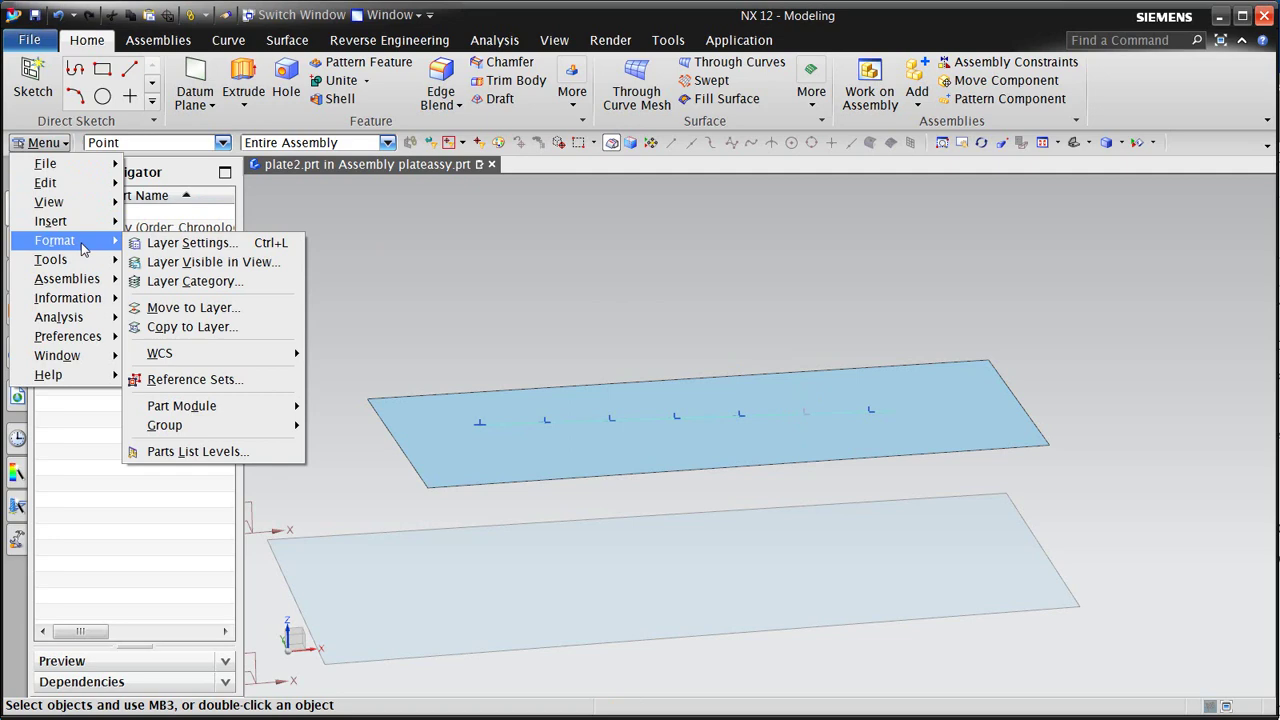
pyautogui.moveTo(86, 222)
pyautogui.click(232, 391)
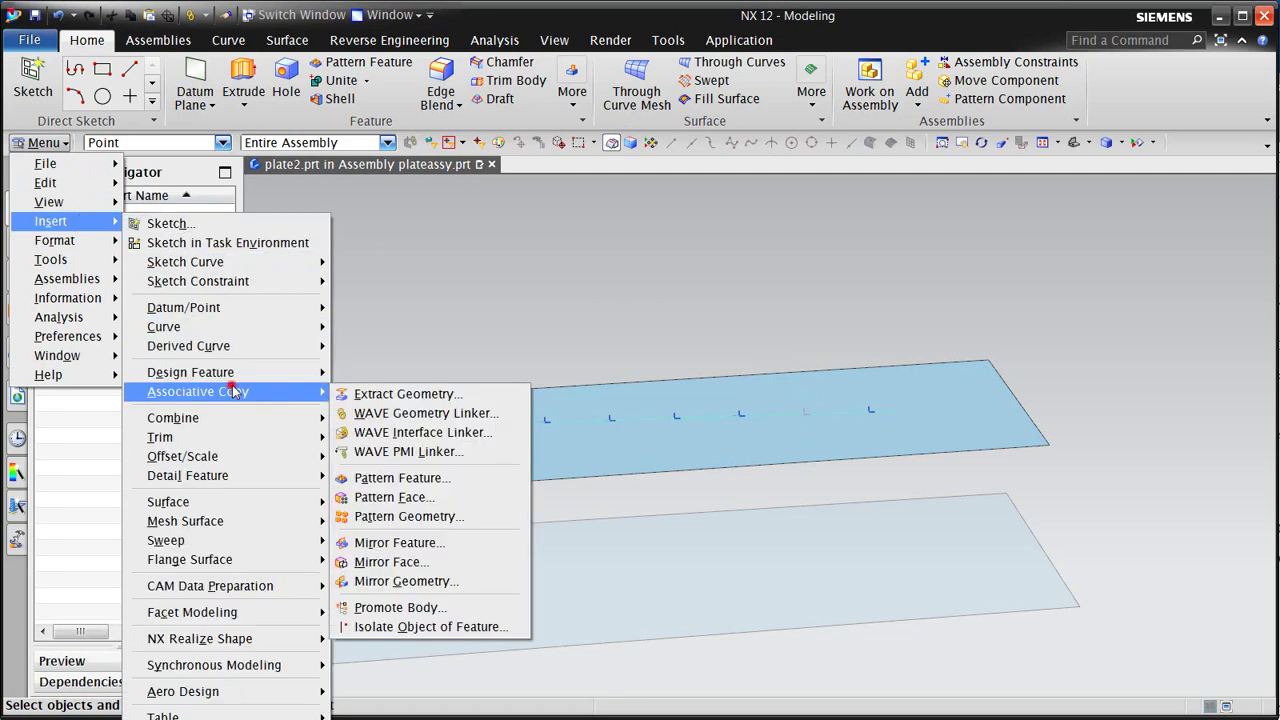
pyautogui.click(395, 413)
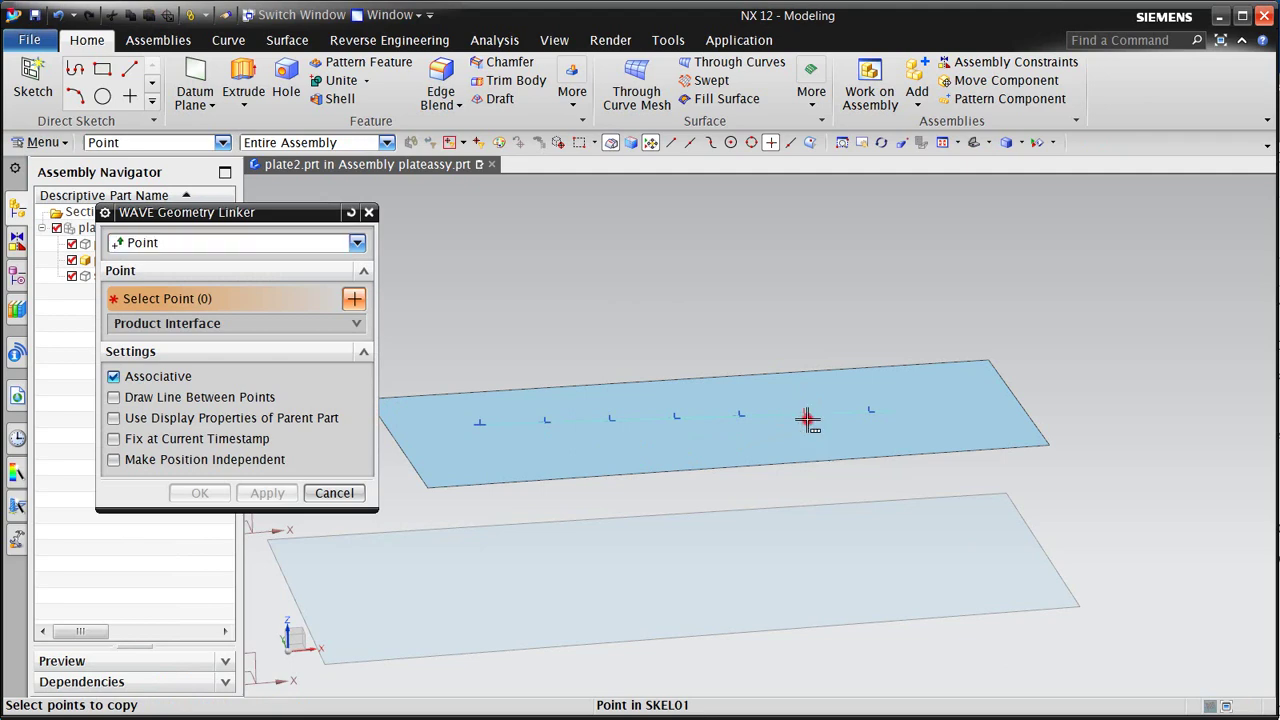
pyautogui.click(808, 421)
pyautogui.click(926, 437)
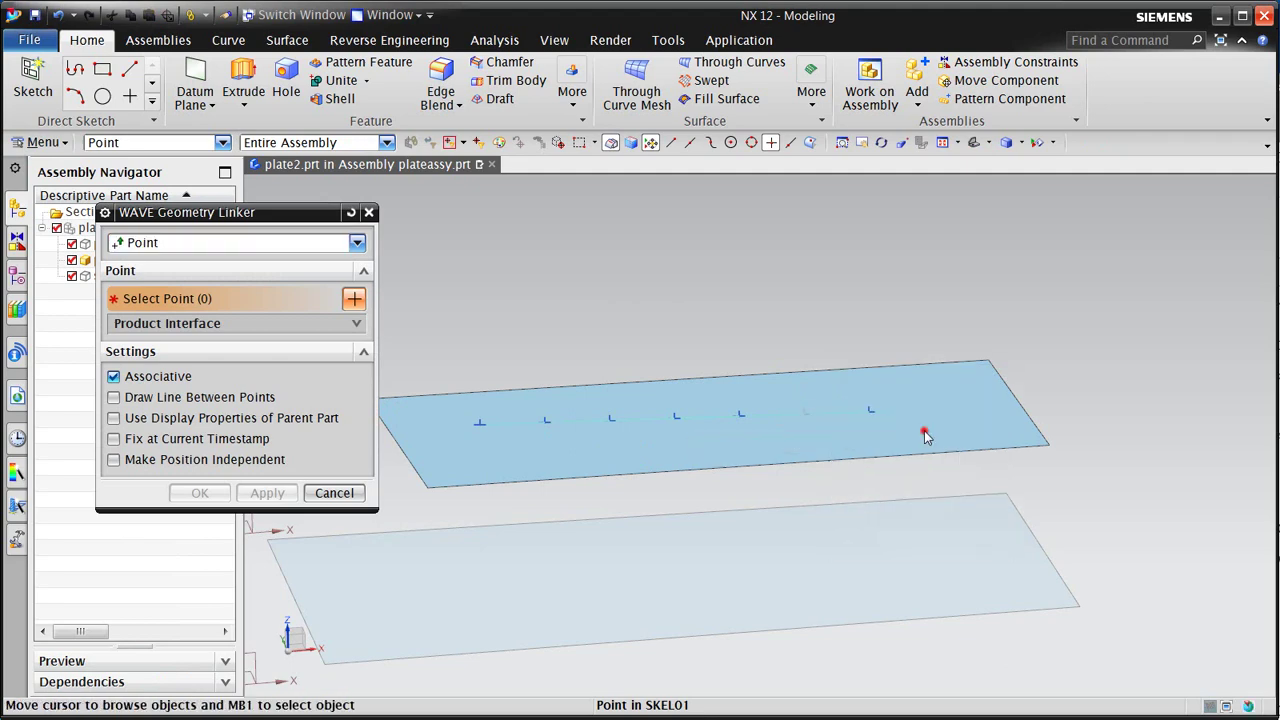
pyautogui.click(200, 493)
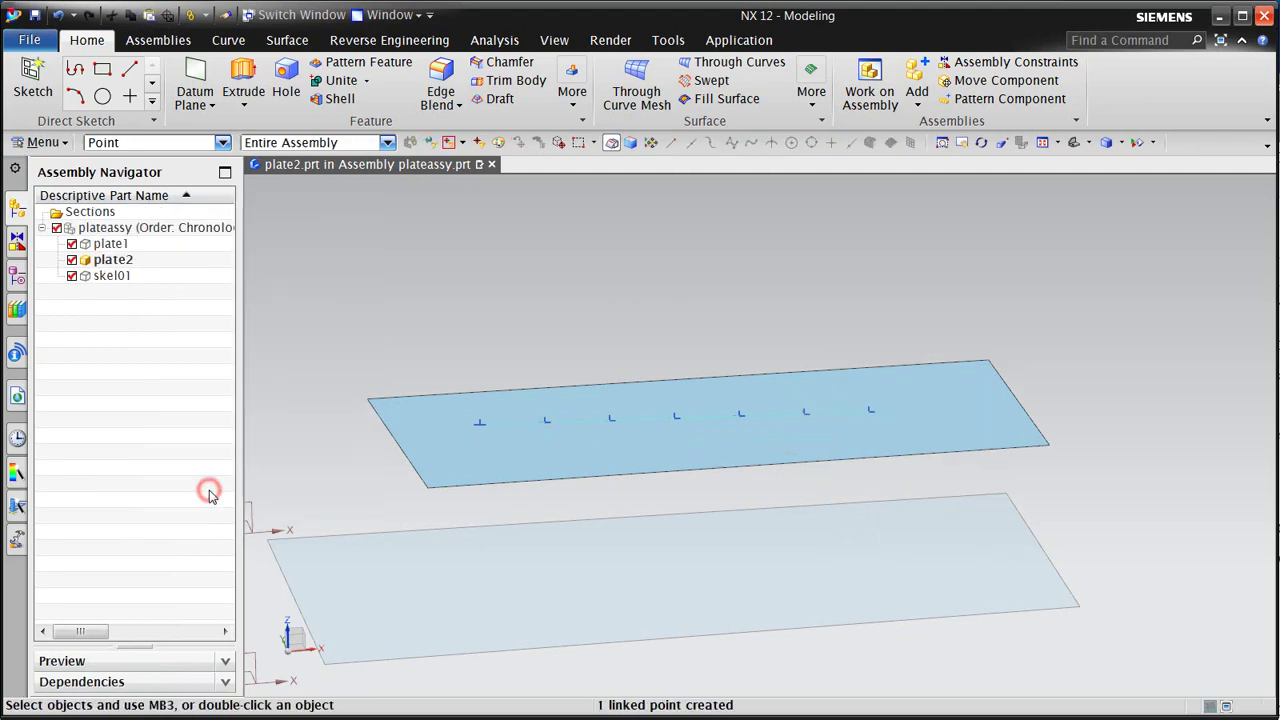
# Step: Check plate2's history and make the whole plateassy assembly the work part again
pyautogui.click(17, 276)
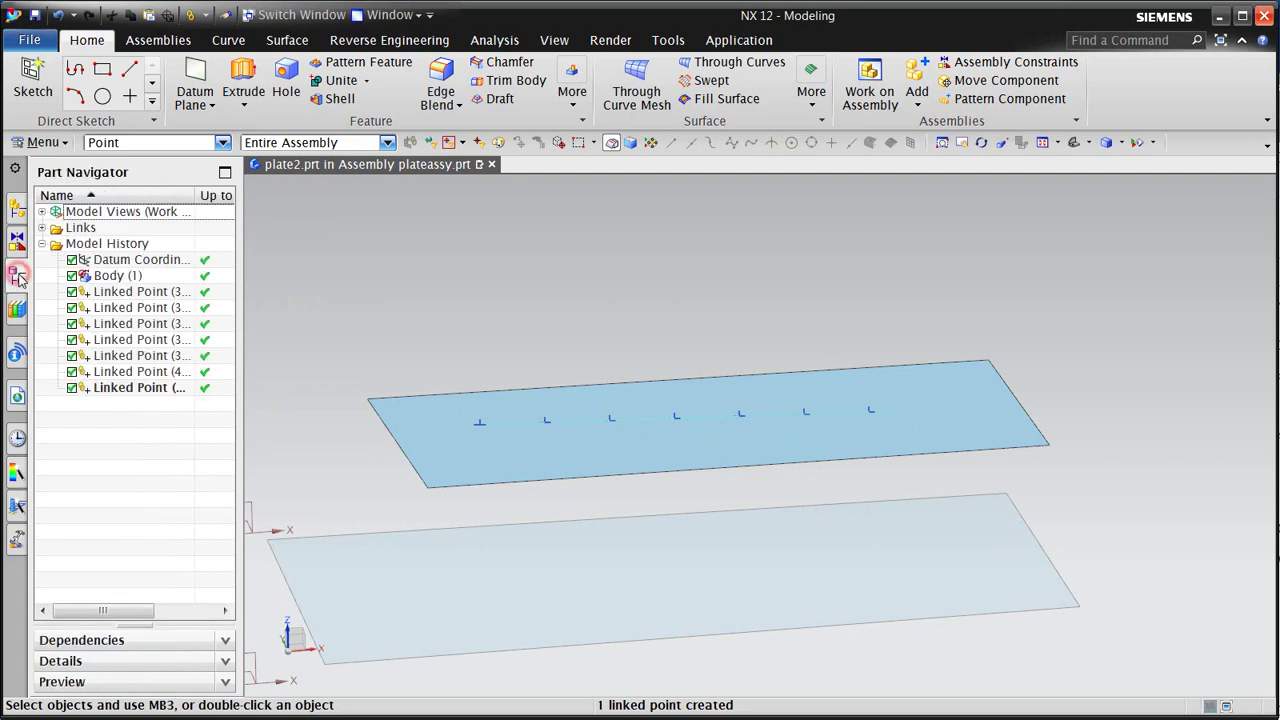
pyautogui.click(16, 209)
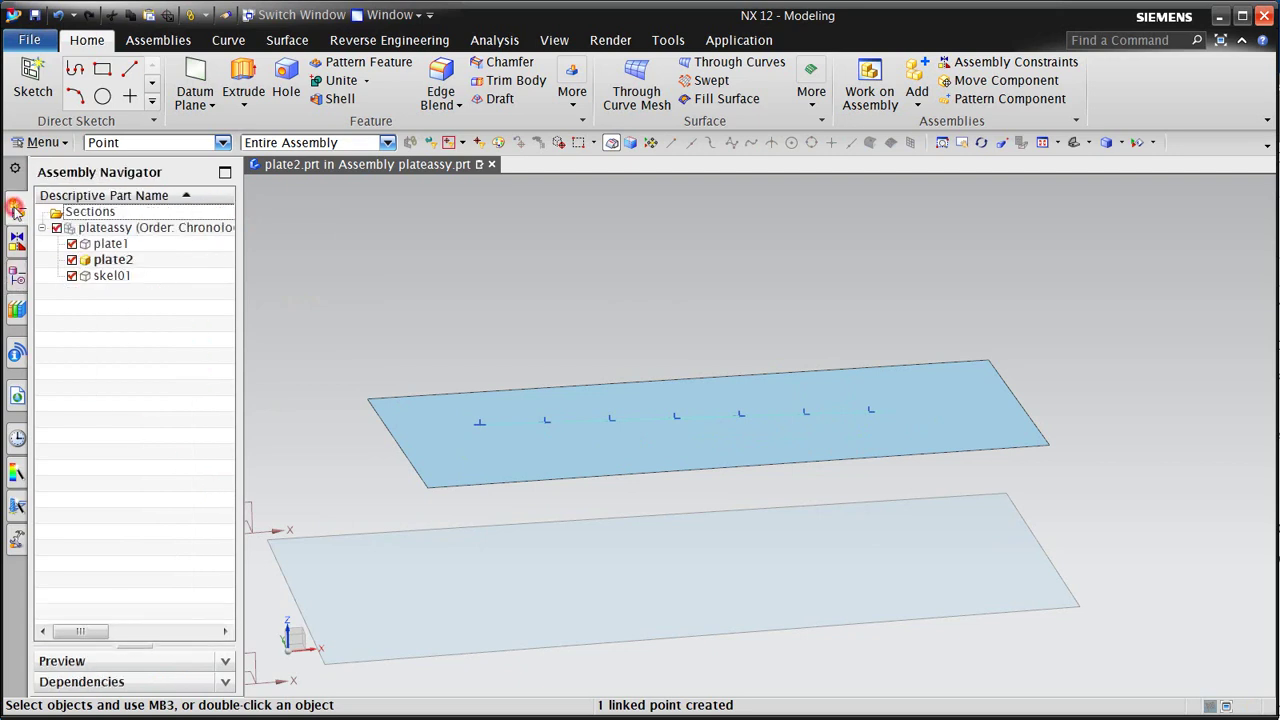
pyautogui.doubleClick(125, 228)
pyautogui.click(760, 42)
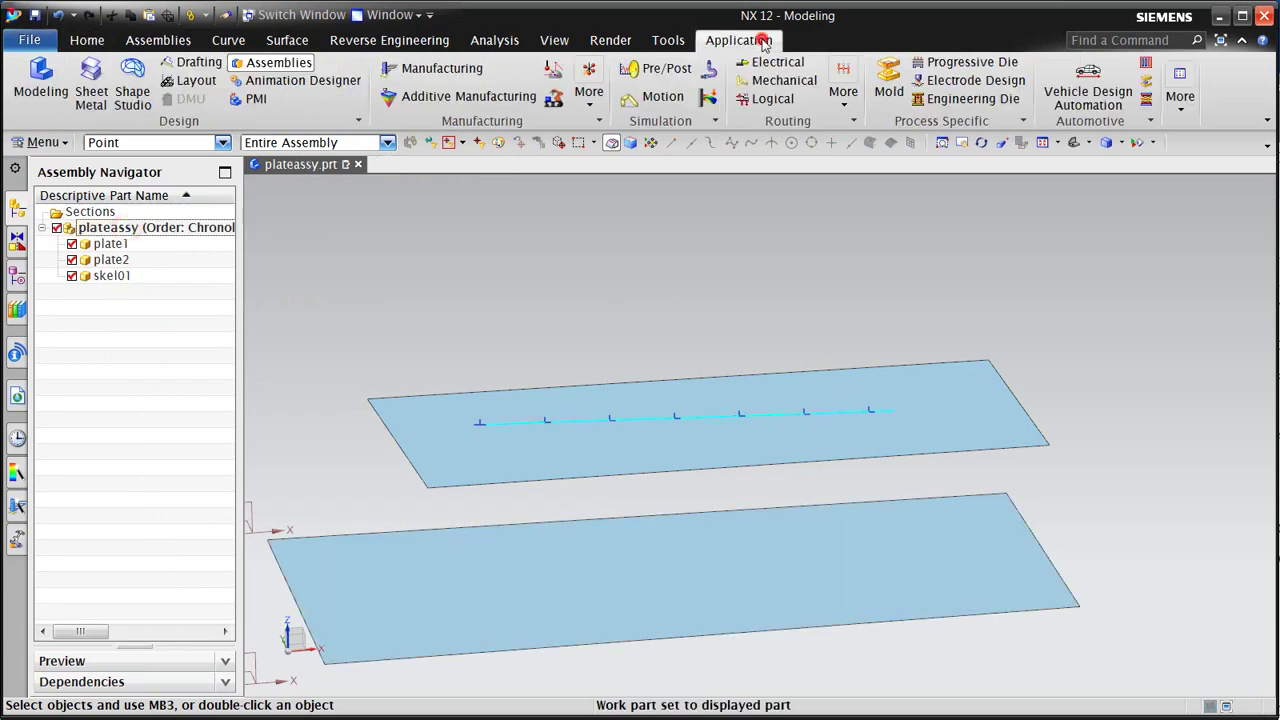
# Step: Switch to Pre/Post and open the plate1_fem1 finite element model
pyautogui.click(662, 70)
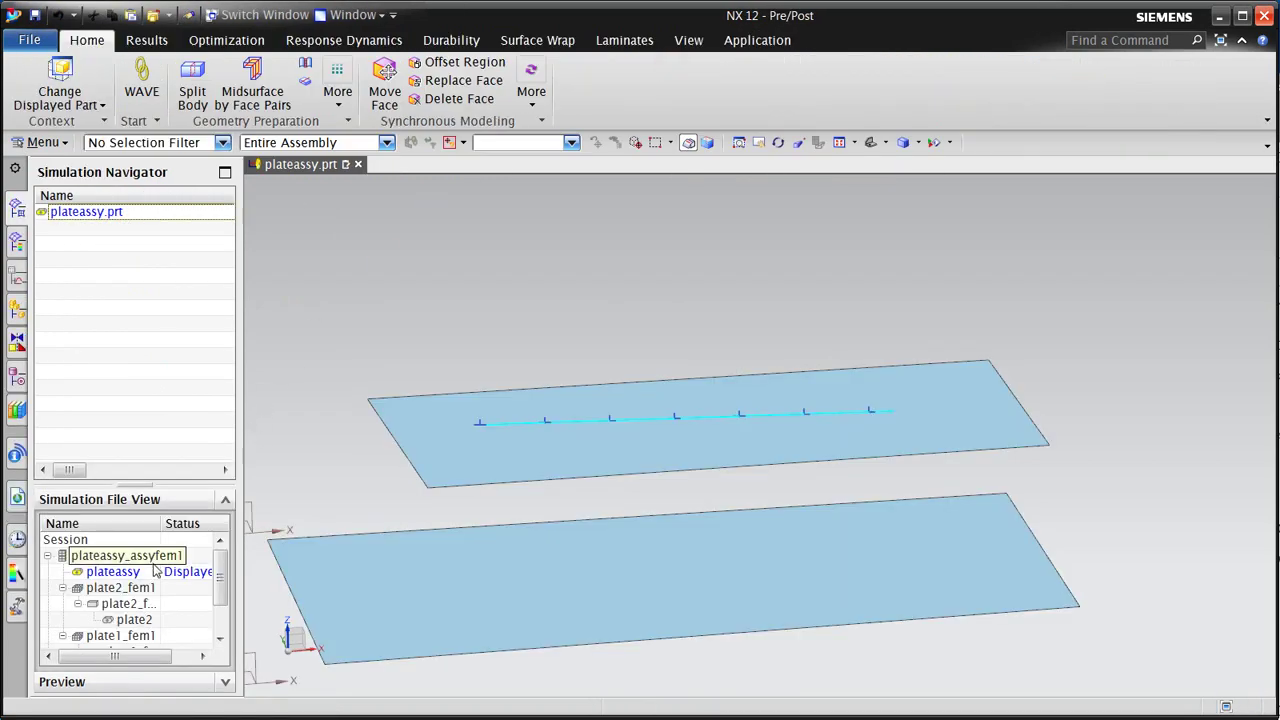
pyautogui.scroll(-1, 143, 600)
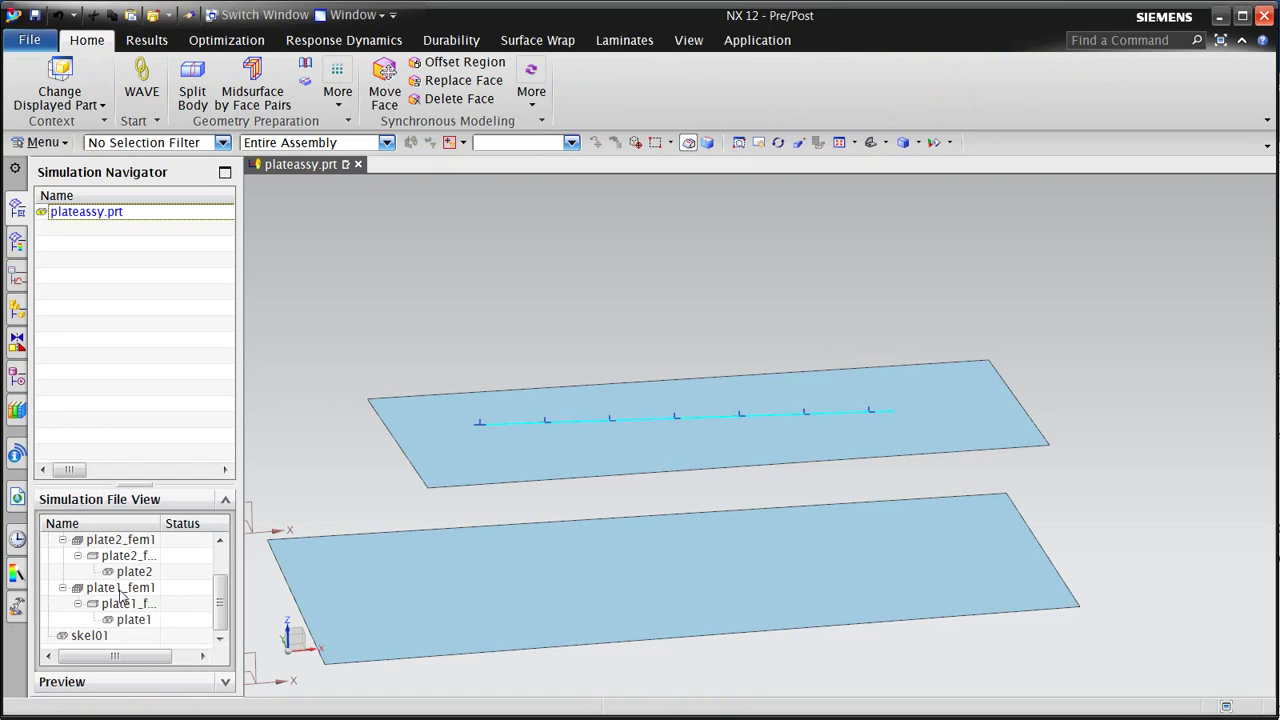
pyautogui.click(120, 588)
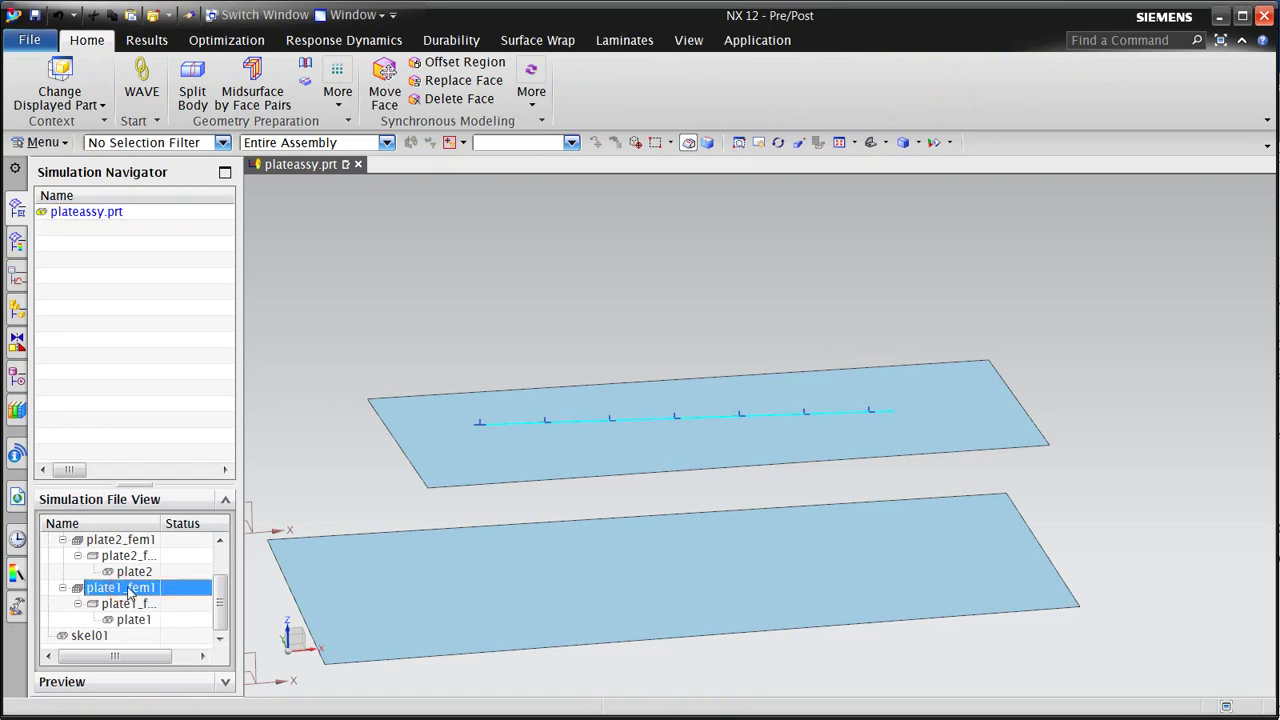
pyautogui.doubleClick(124, 588)
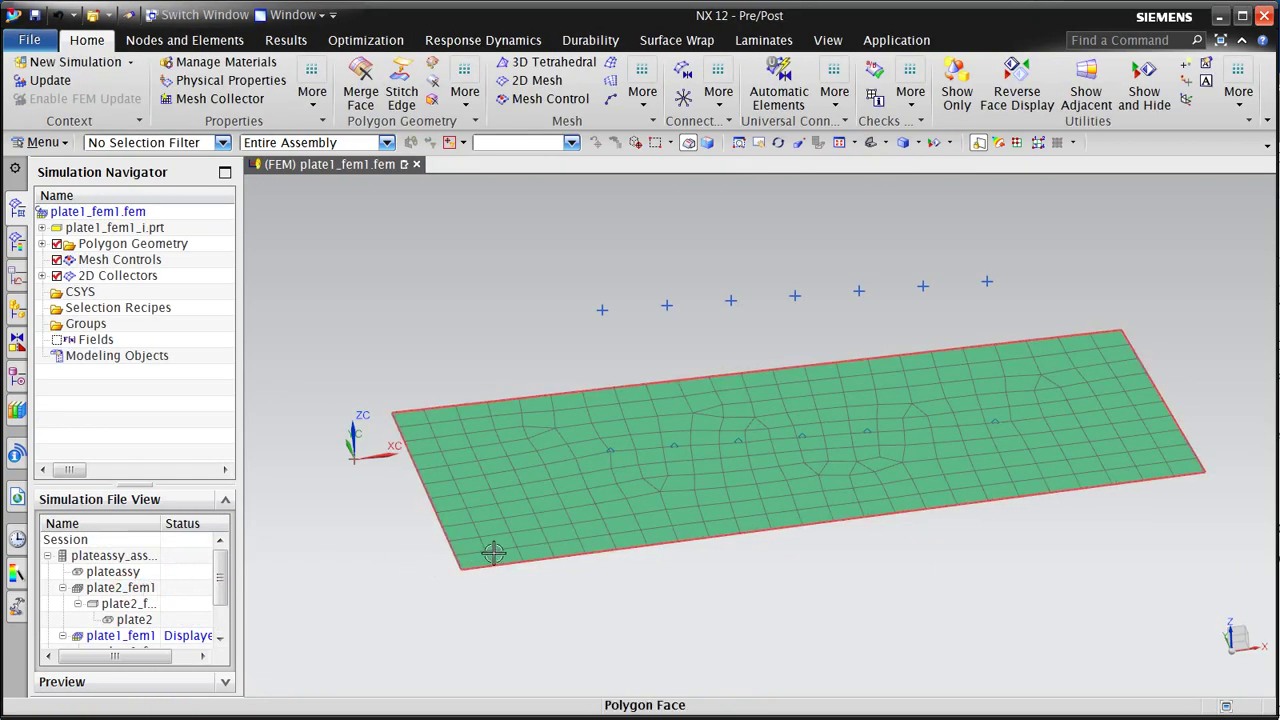
# Step: Project the skeleton point onto the plate1 face as a mesh point and update the FEM to 274 nodes, 241 elements
pyautogui.click(50, 142)
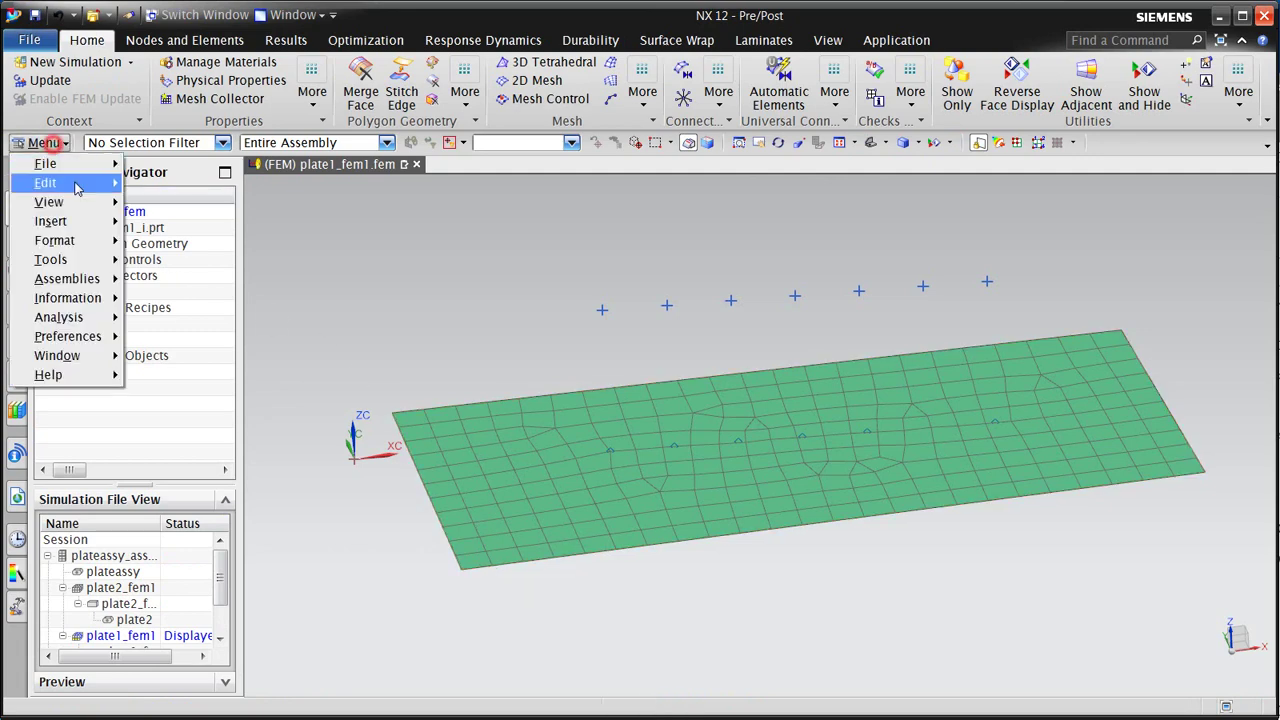
pyautogui.moveTo(95, 221)
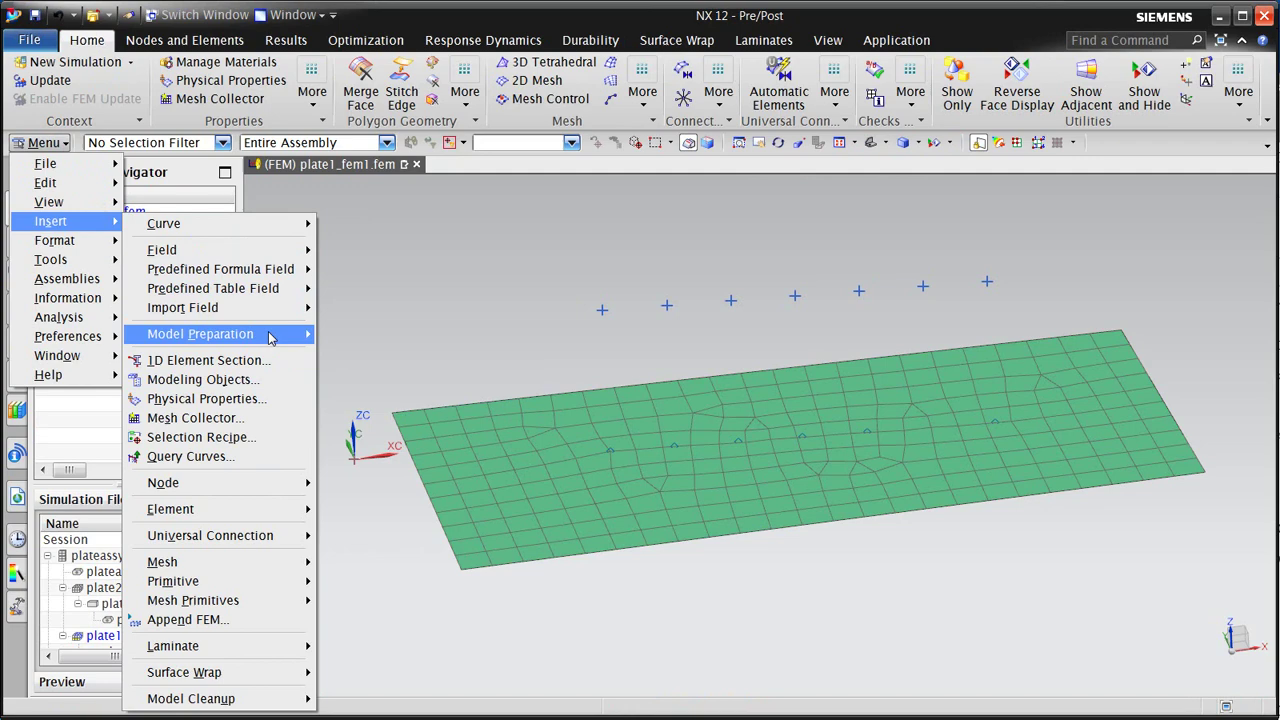
pyautogui.moveTo(270, 338)
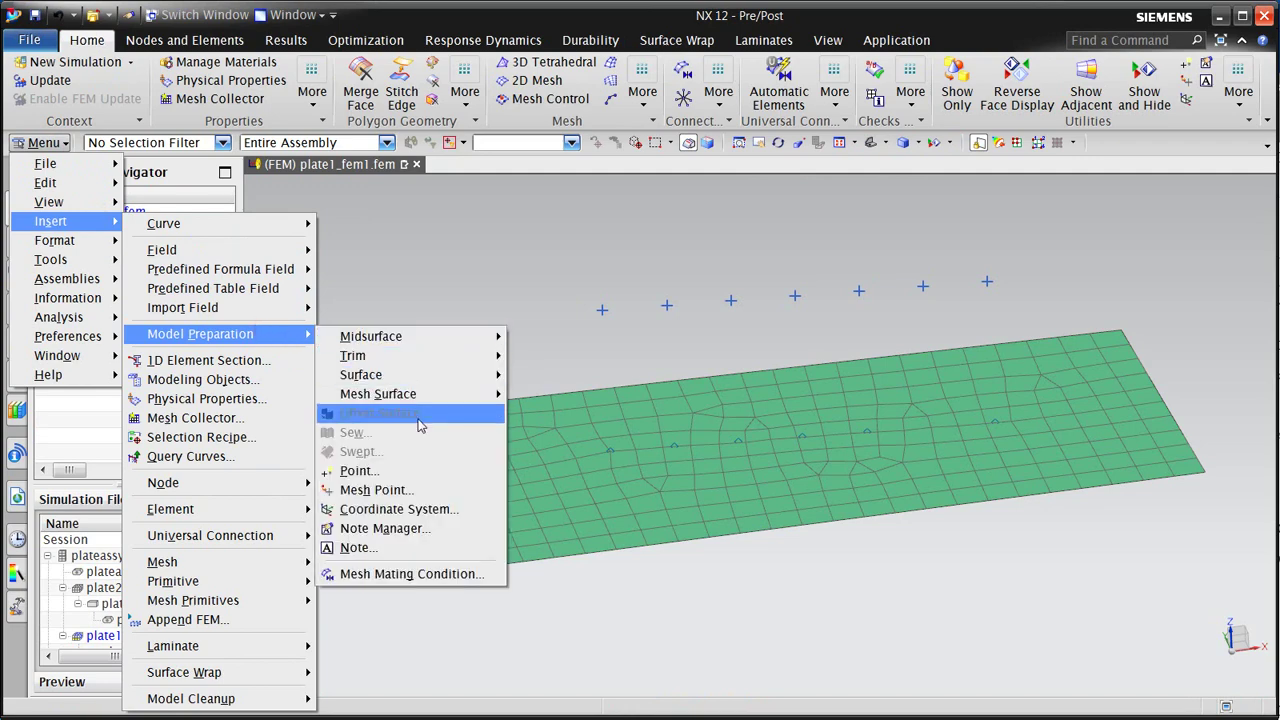
pyautogui.click(399, 491)
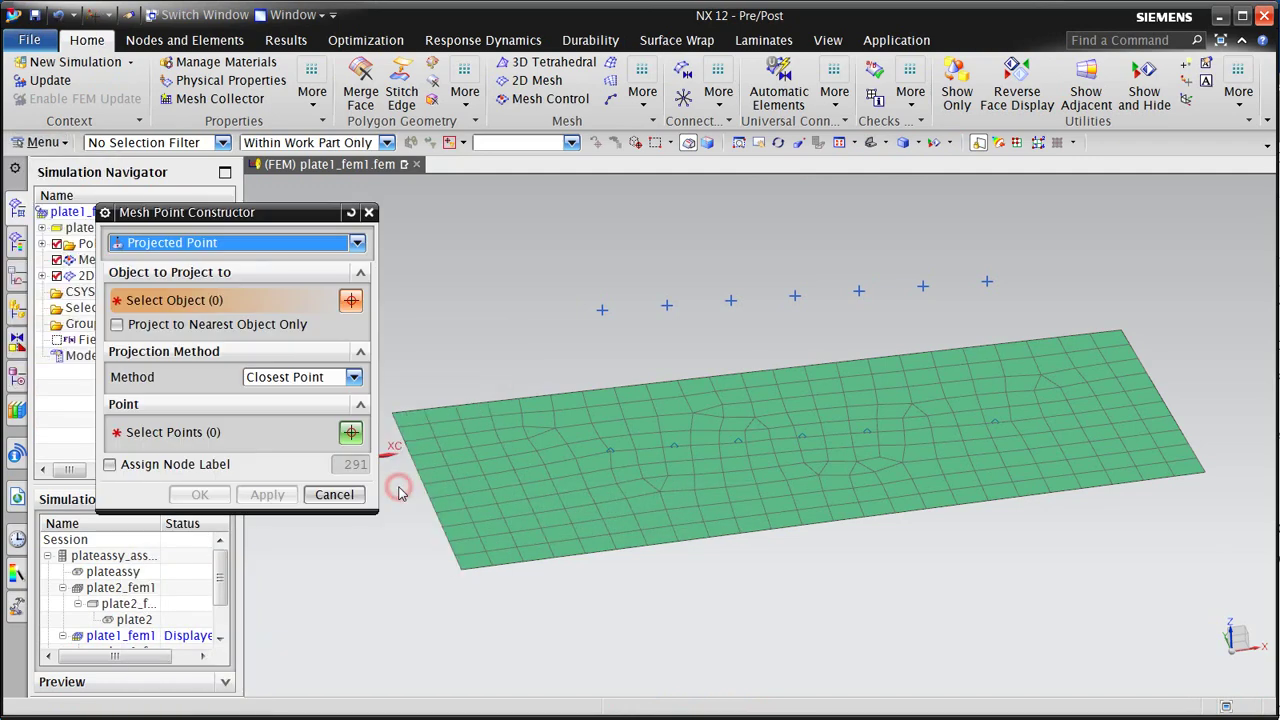
pyautogui.click(588, 487)
pyautogui.click(231, 434)
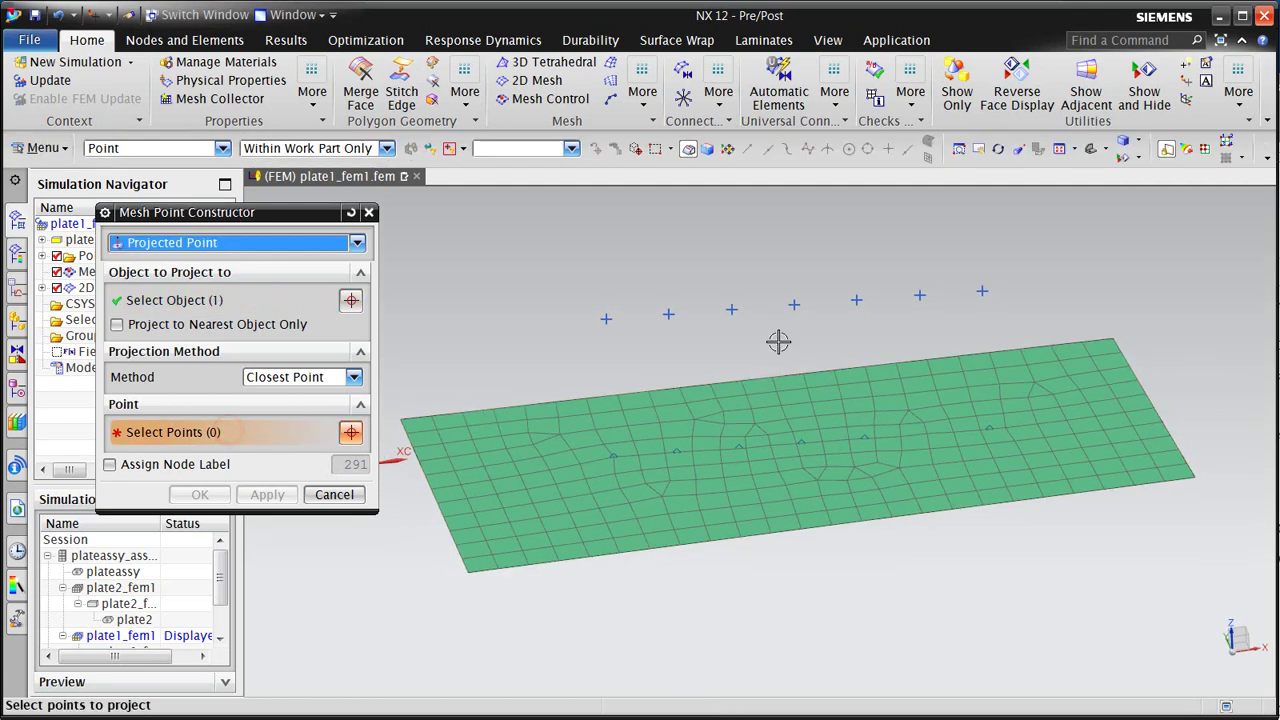
pyautogui.click(915, 293)
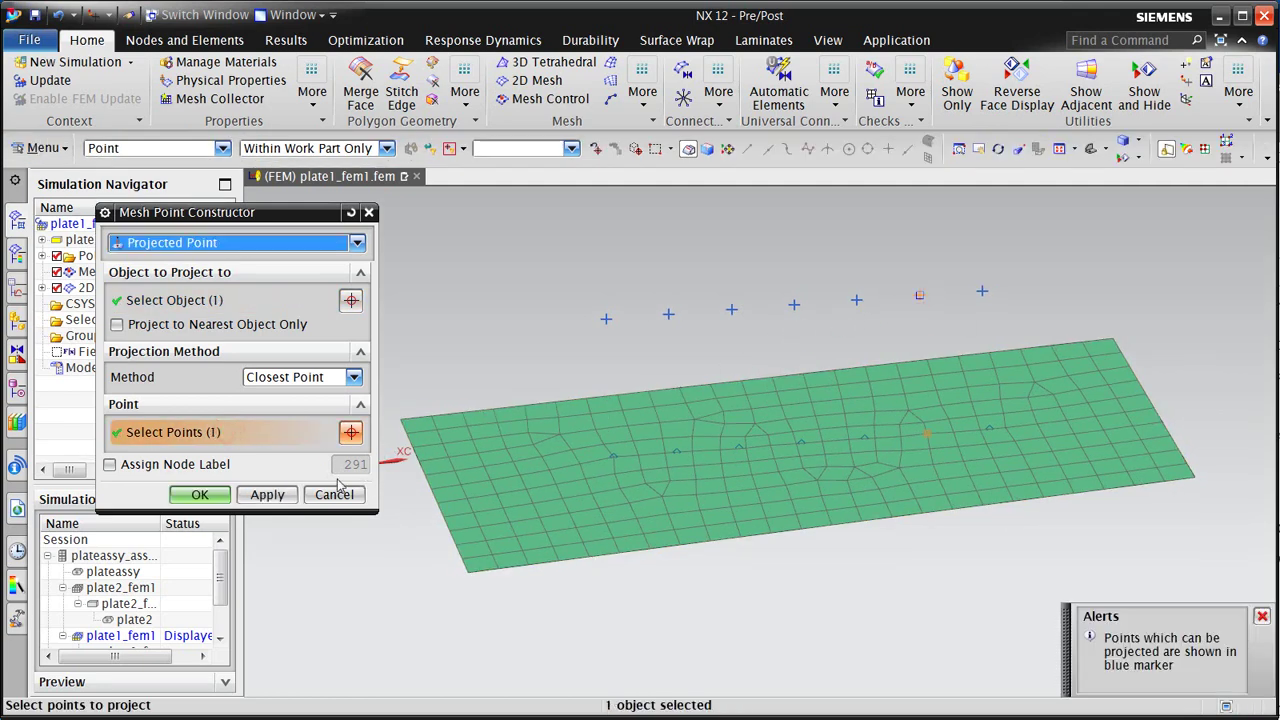
pyautogui.click(218, 492)
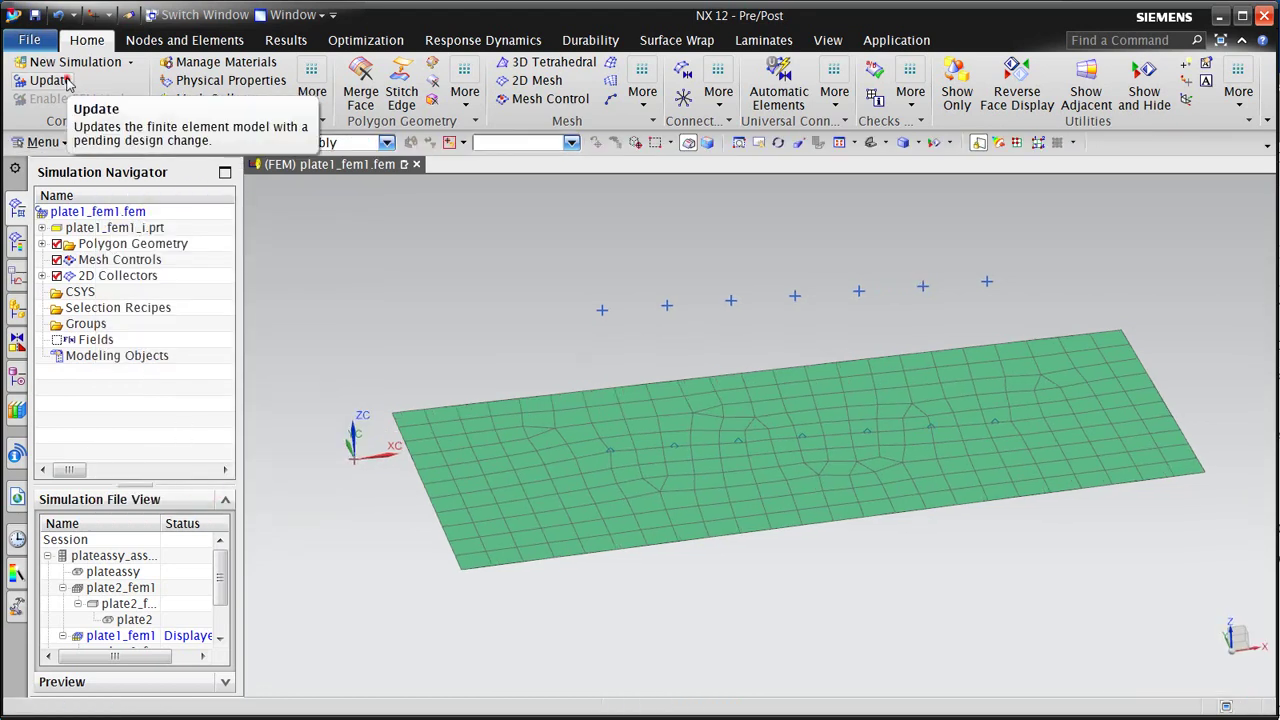
pyautogui.click(68, 84)
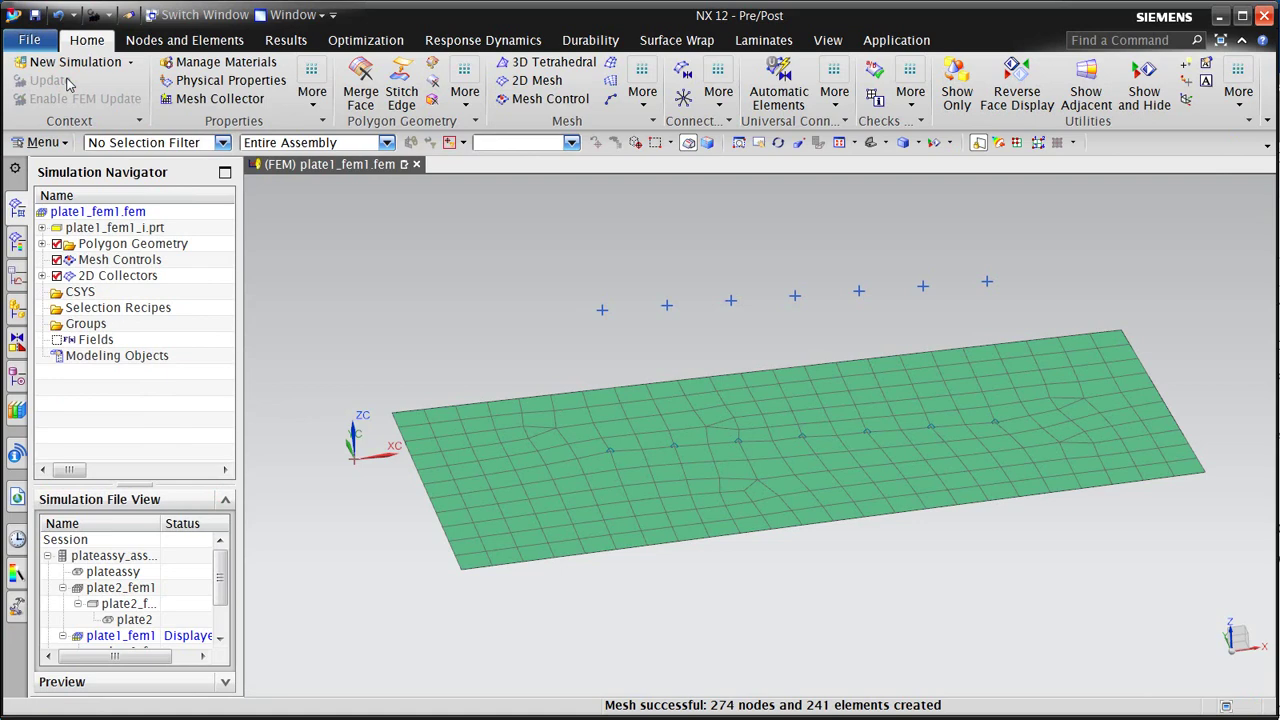
pyautogui.scroll(-1, 137, 621)
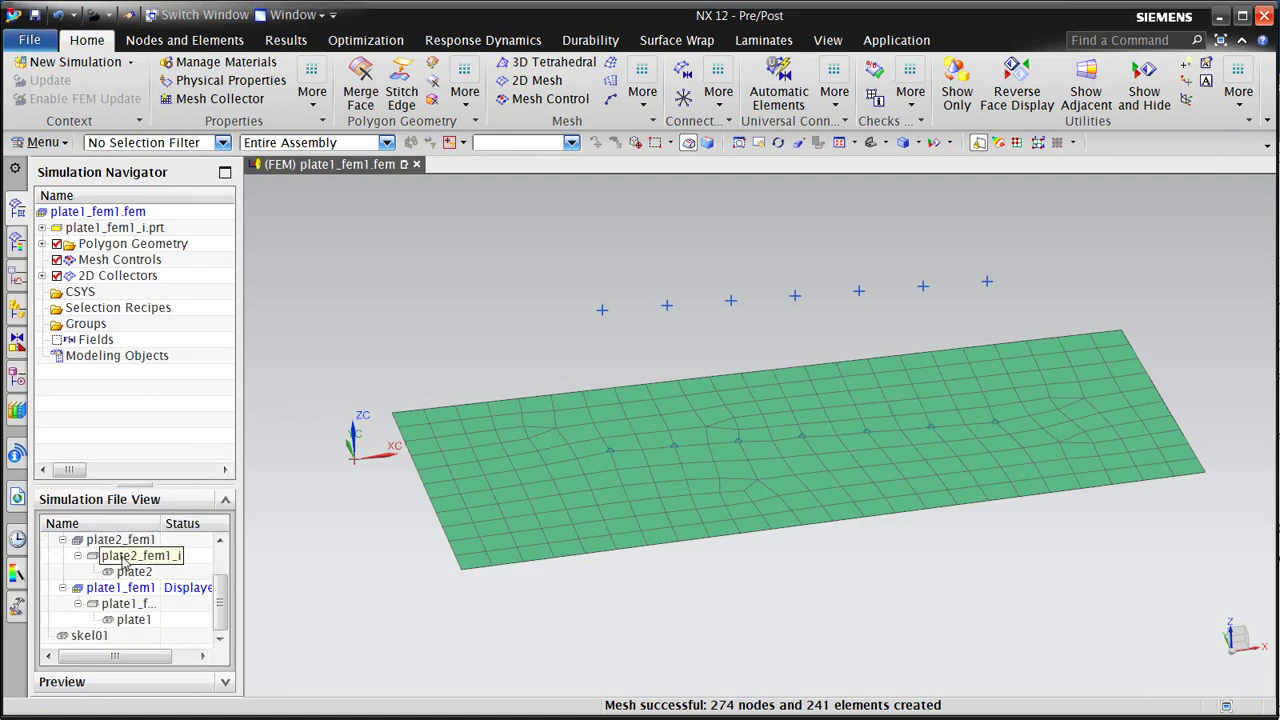
# Step: Project a point onto the plate2_fem1 face as a mesh point and update to 176 nodes, 150 elements
pyautogui.doubleClick(127, 547)
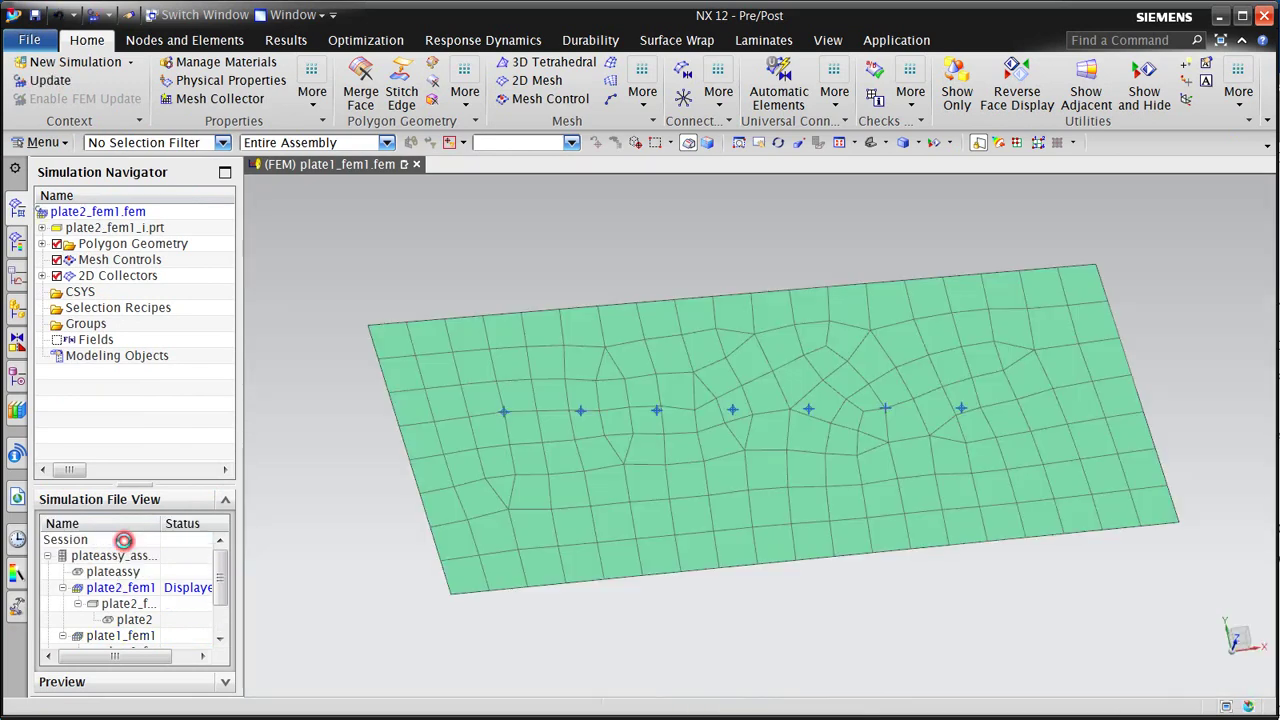
pyautogui.moveTo(660, 520); pyautogui.dragTo(669, 497, button='middle')
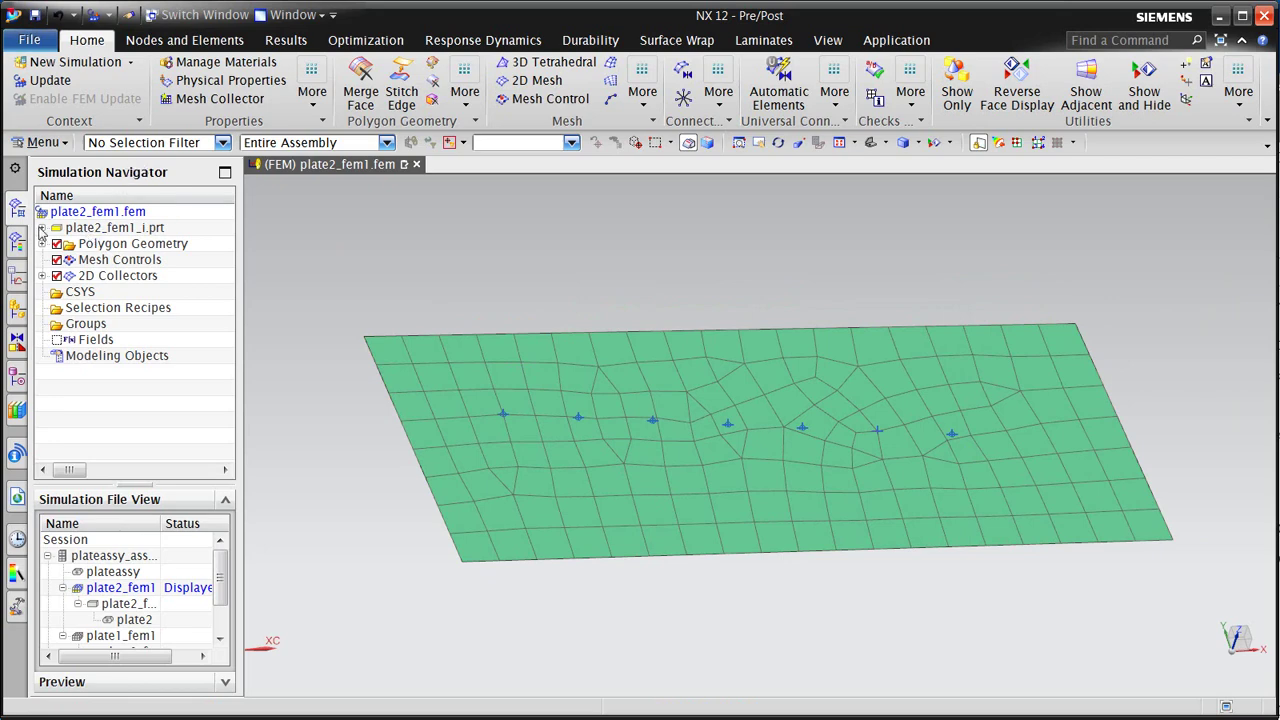
pyautogui.click(40, 142)
pyautogui.click(78, 221)
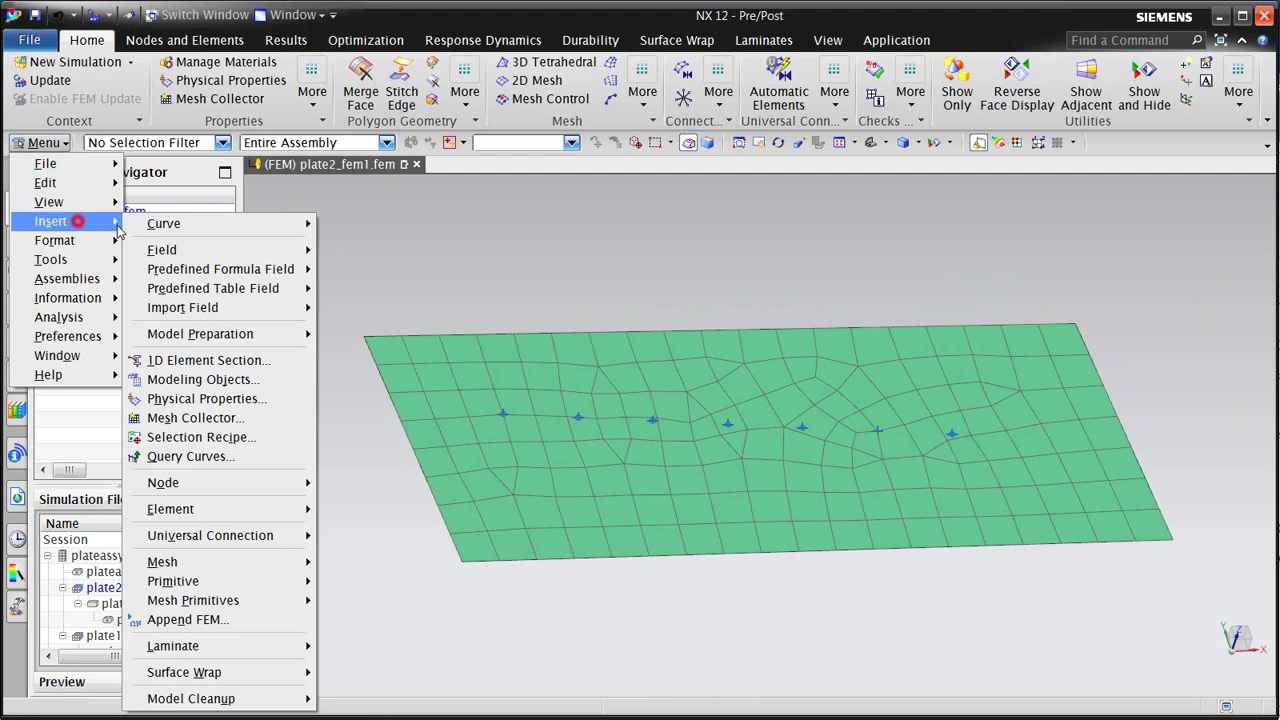
pyautogui.moveTo(263, 334)
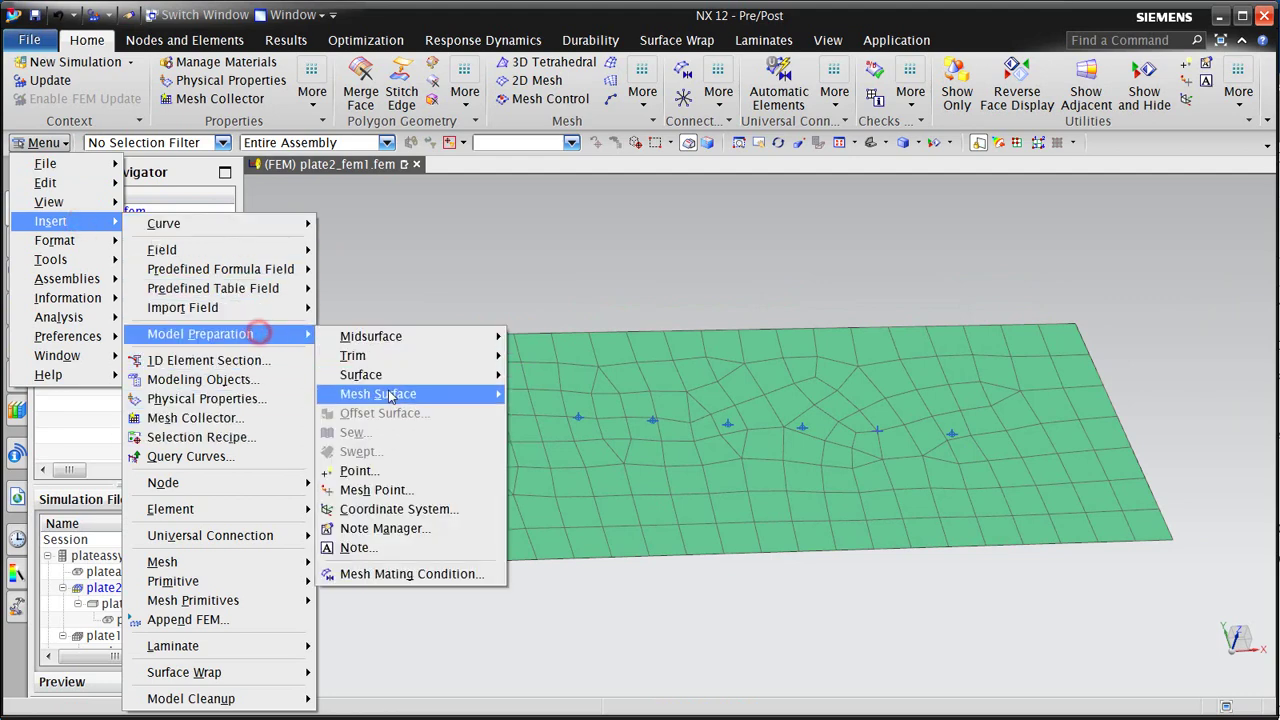
pyautogui.click(394, 489)
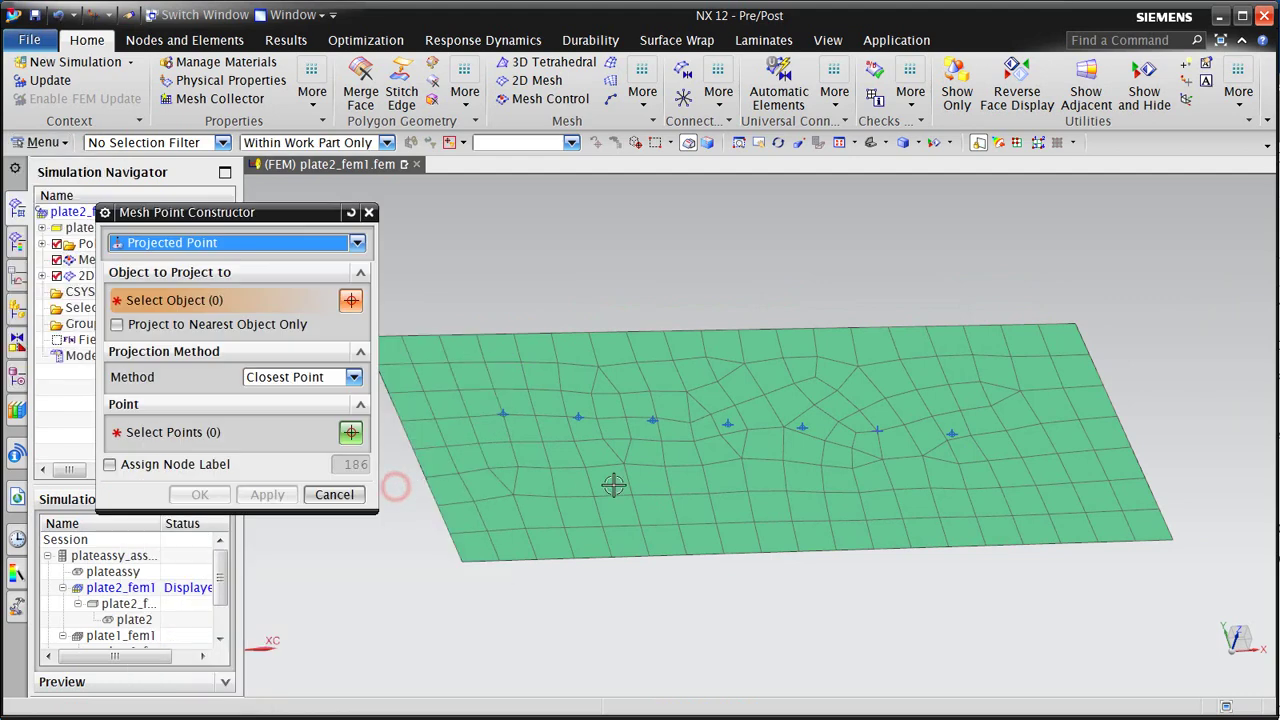
pyautogui.click(862, 455)
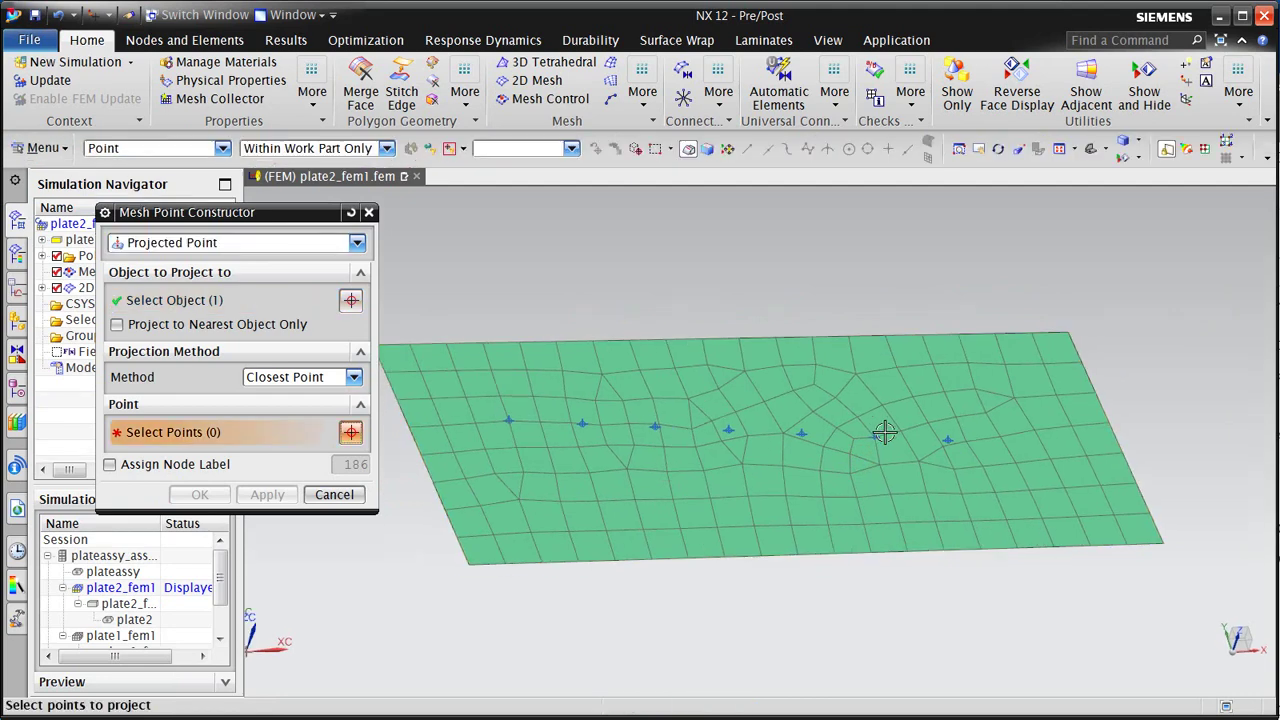
pyautogui.click(875, 432)
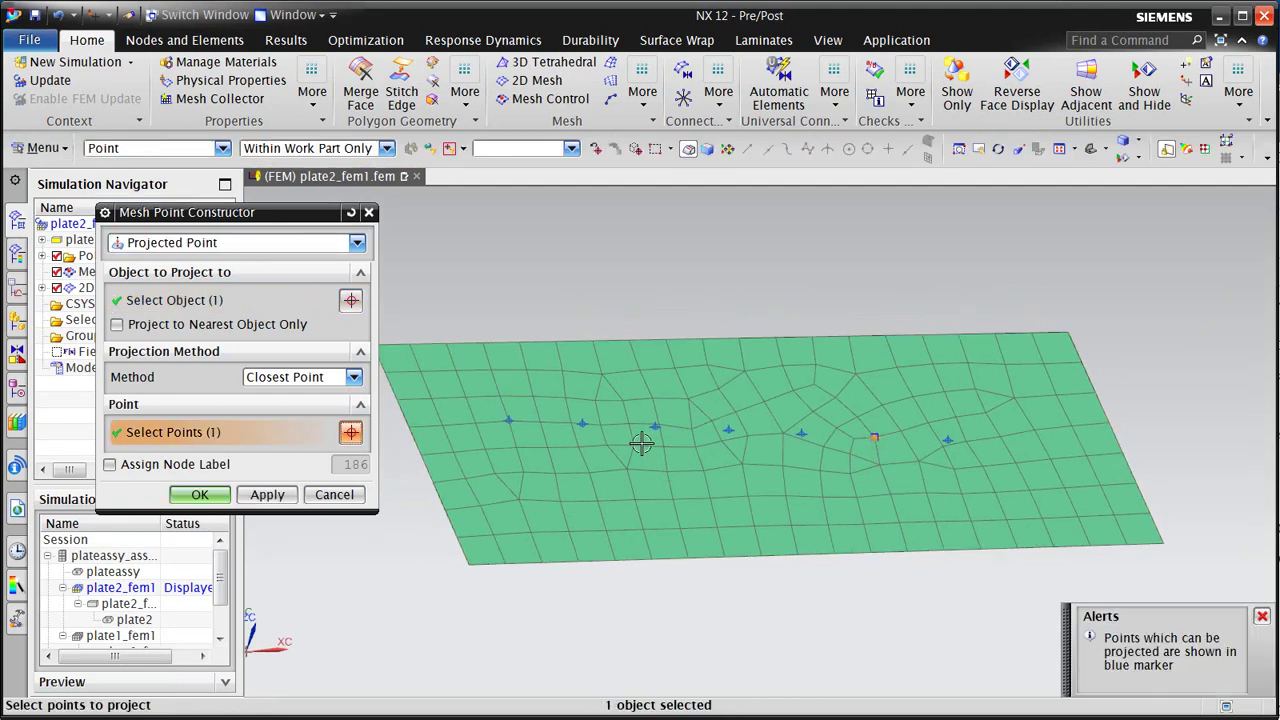
pyautogui.click(199, 495)
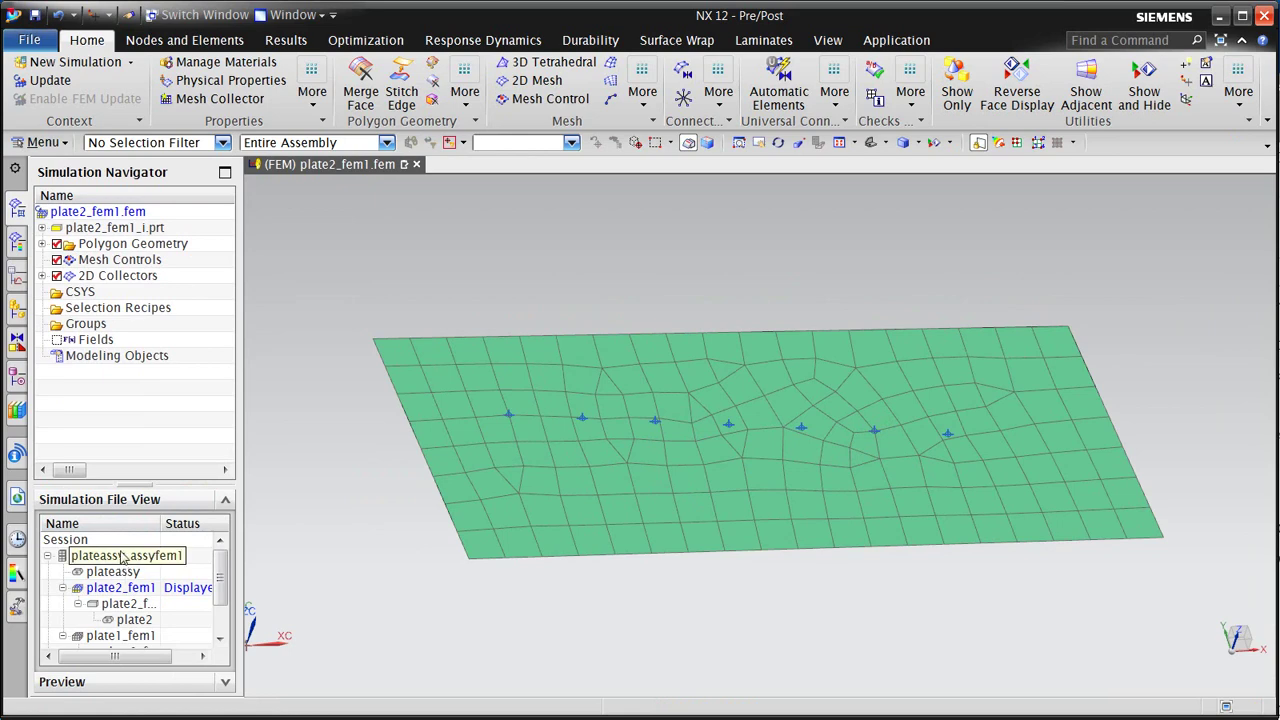
pyautogui.click(45, 80)
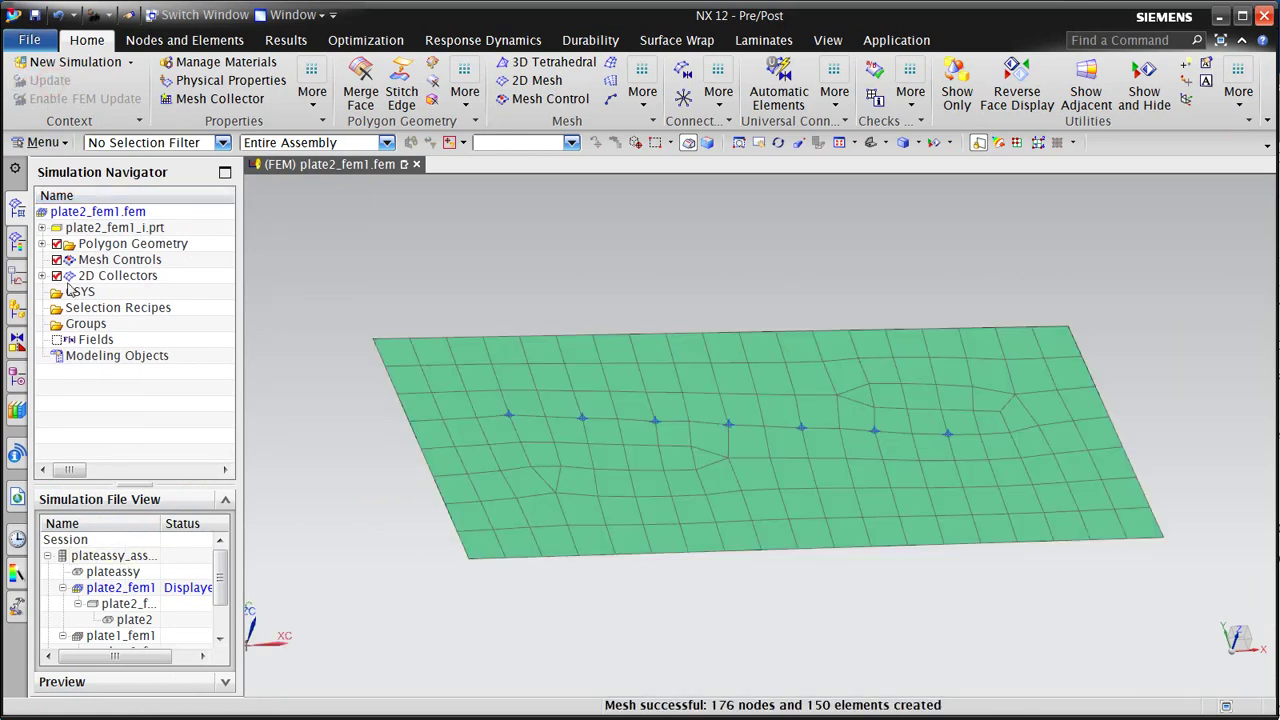
# Step: Edit connection_recipe_1 in plateassy_assyfem1, adding the new upper and lower mesh points as seventh source and target
pyautogui.doubleClick(117, 563)
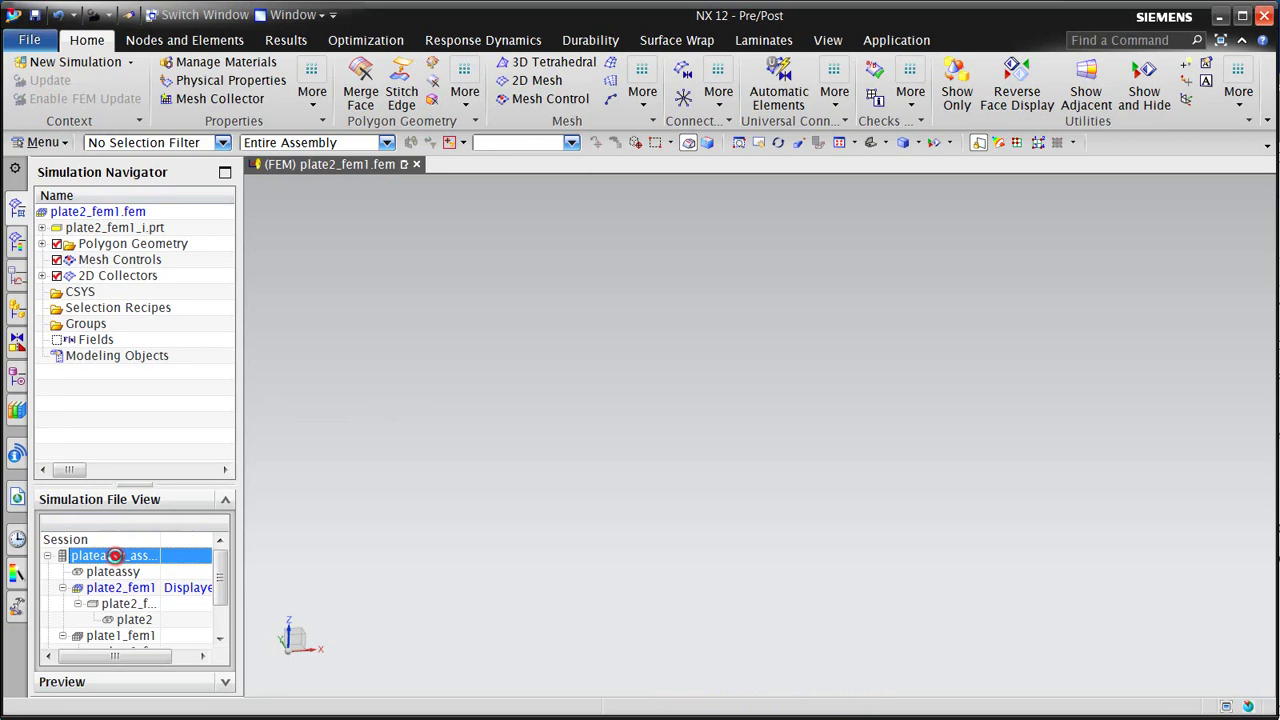
pyautogui.moveTo(531, 537)
pyautogui.mouseDown(button='middle')
pyautogui.moveTo(548, 543)
pyautogui.moveTo(543, 534)
pyautogui.mouseUp(button='middle')
pyautogui.click(42, 291)
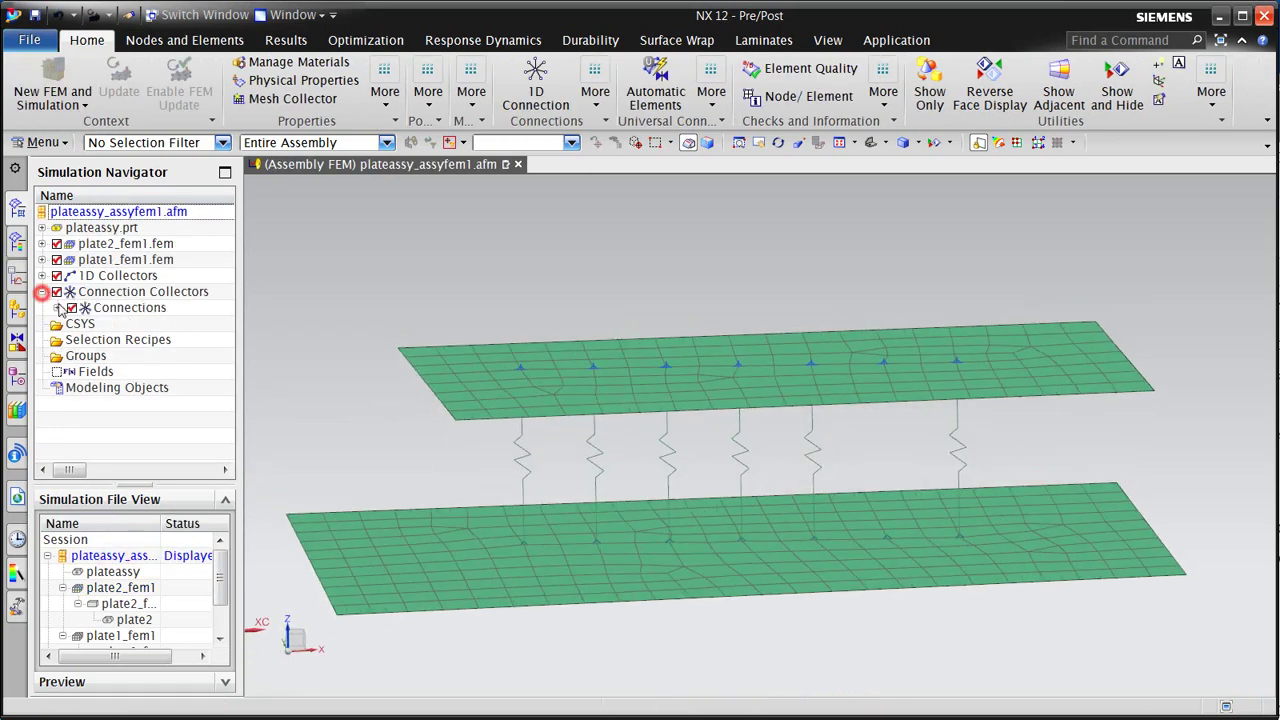
pyautogui.click(57, 307)
pyautogui.click(145, 324)
pyautogui.doubleClick(145, 326)
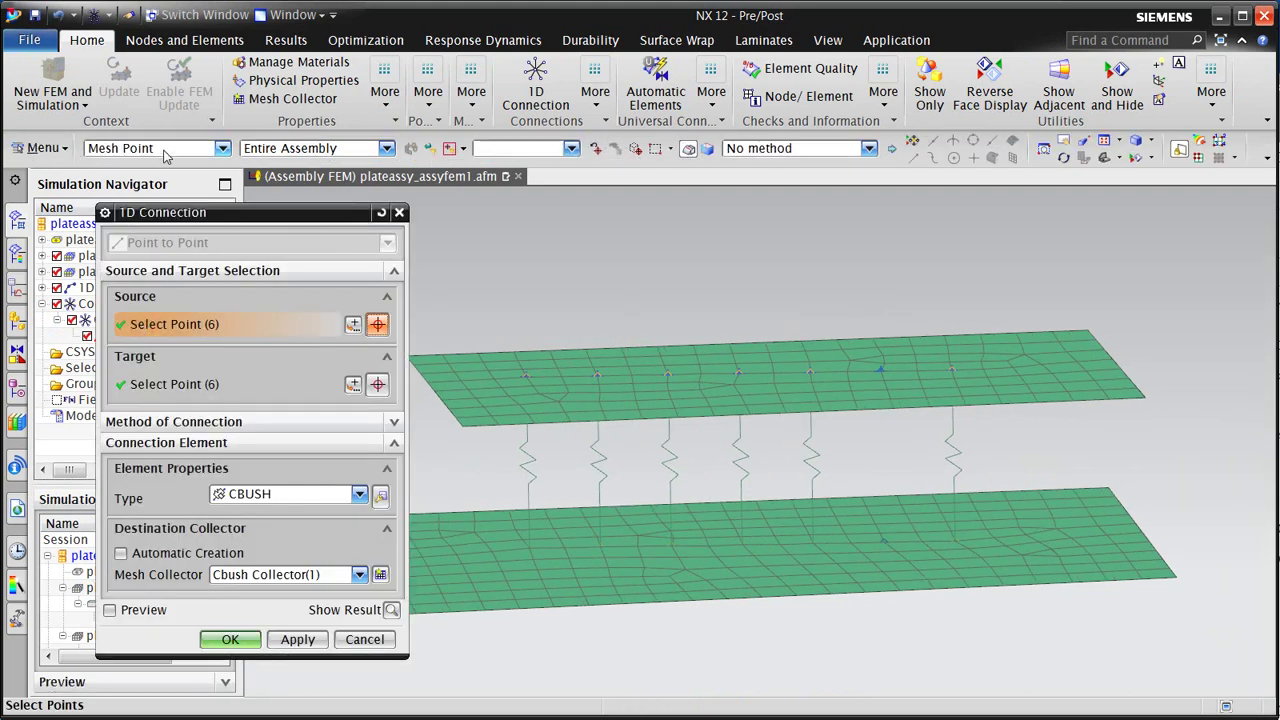
pyautogui.click(899, 387)
pyautogui.click(174, 385)
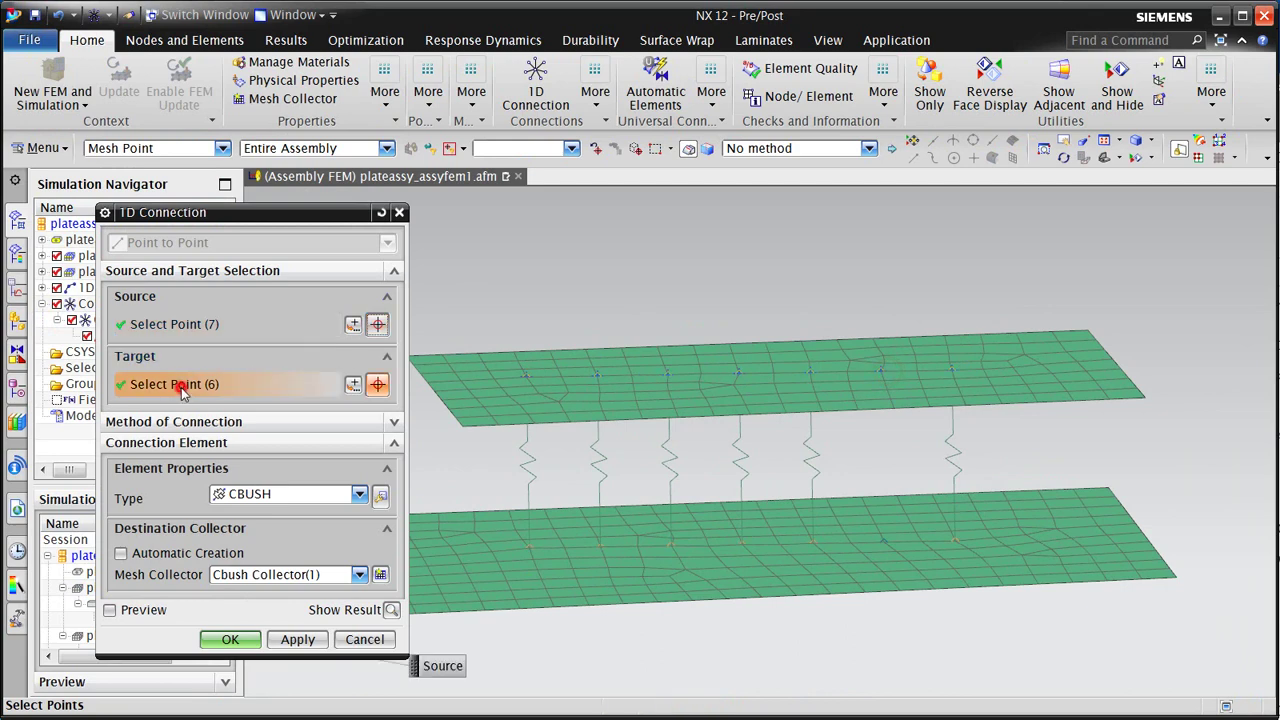
pyautogui.click(891, 542)
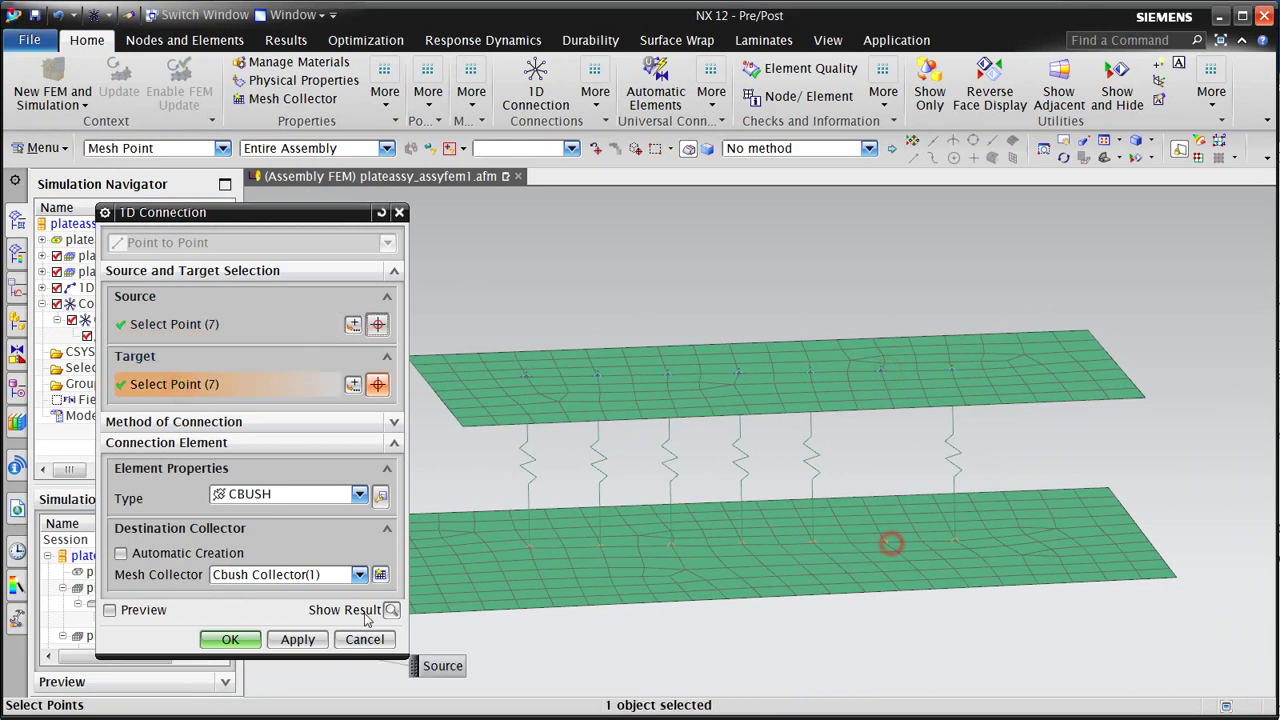
pyautogui.click(231, 640)
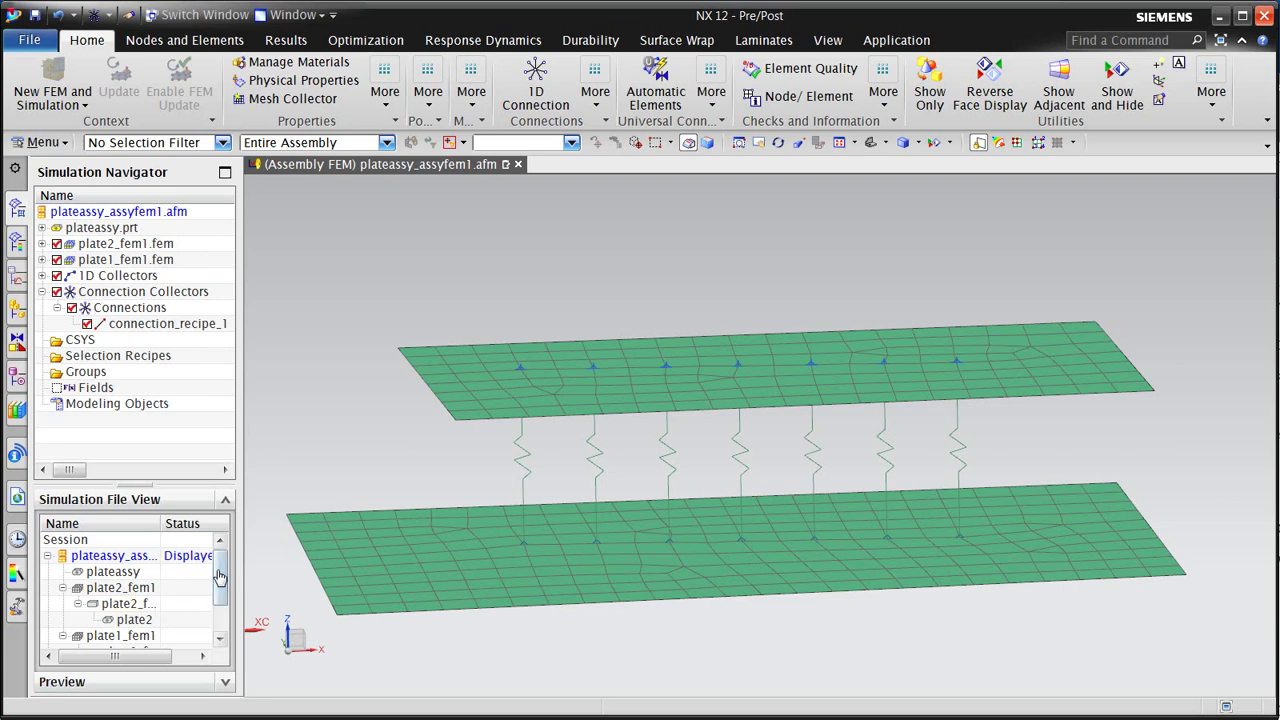
pyautogui.moveTo(218, 570); pyautogui.dragTo(222, 600)
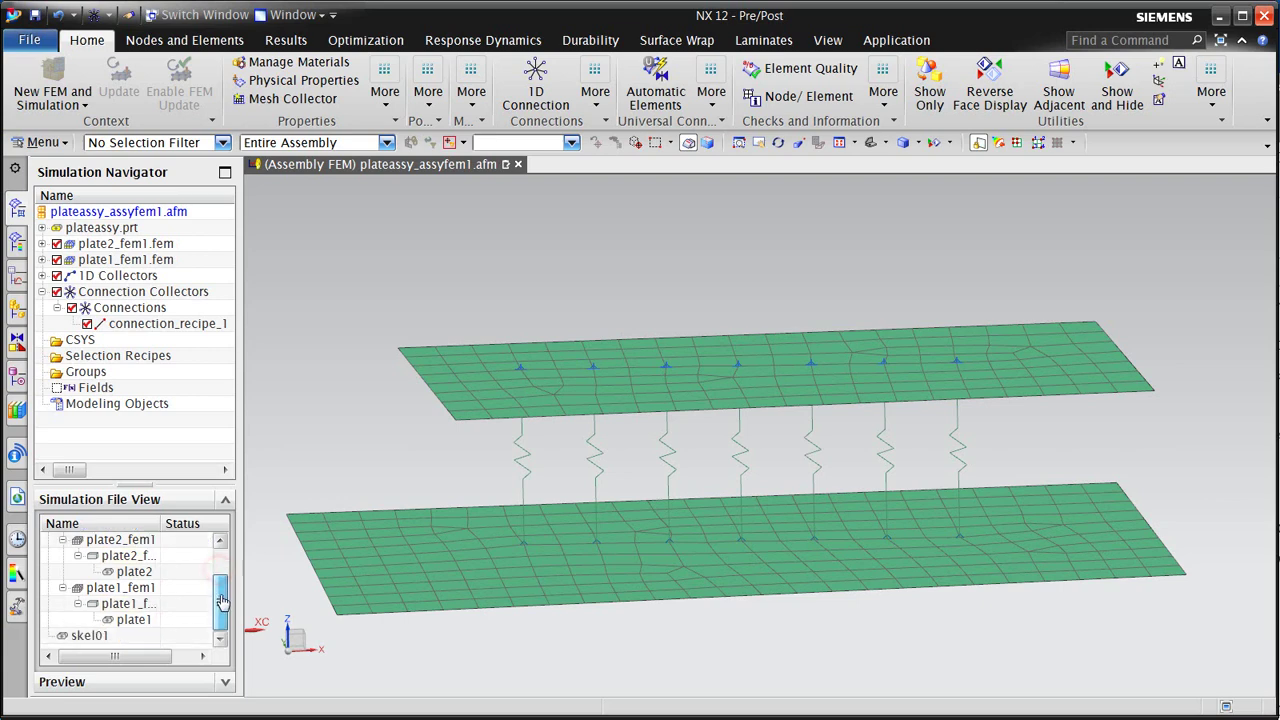
# Step: In Modeling, drag skel01's Line (1) end inward to XC 4.2, YC 1.25, leaving six points
pyautogui.doubleClick(92, 636)
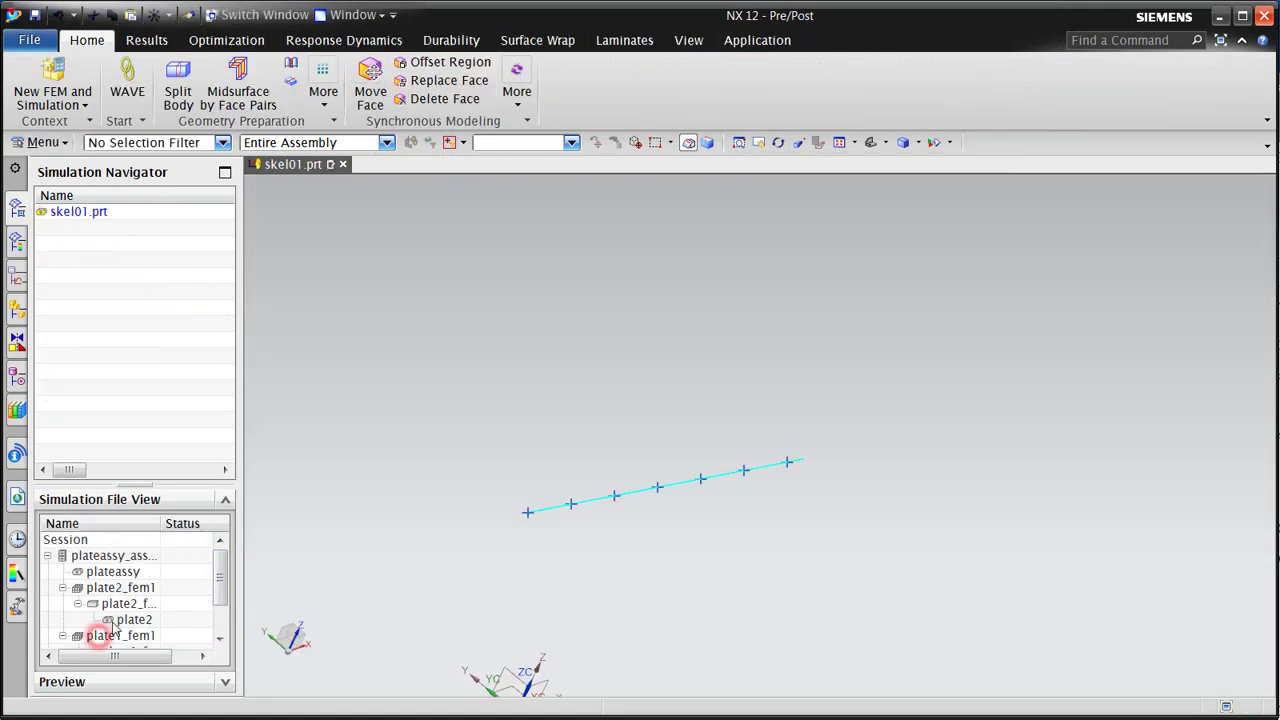
pyautogui.click(757, 40)
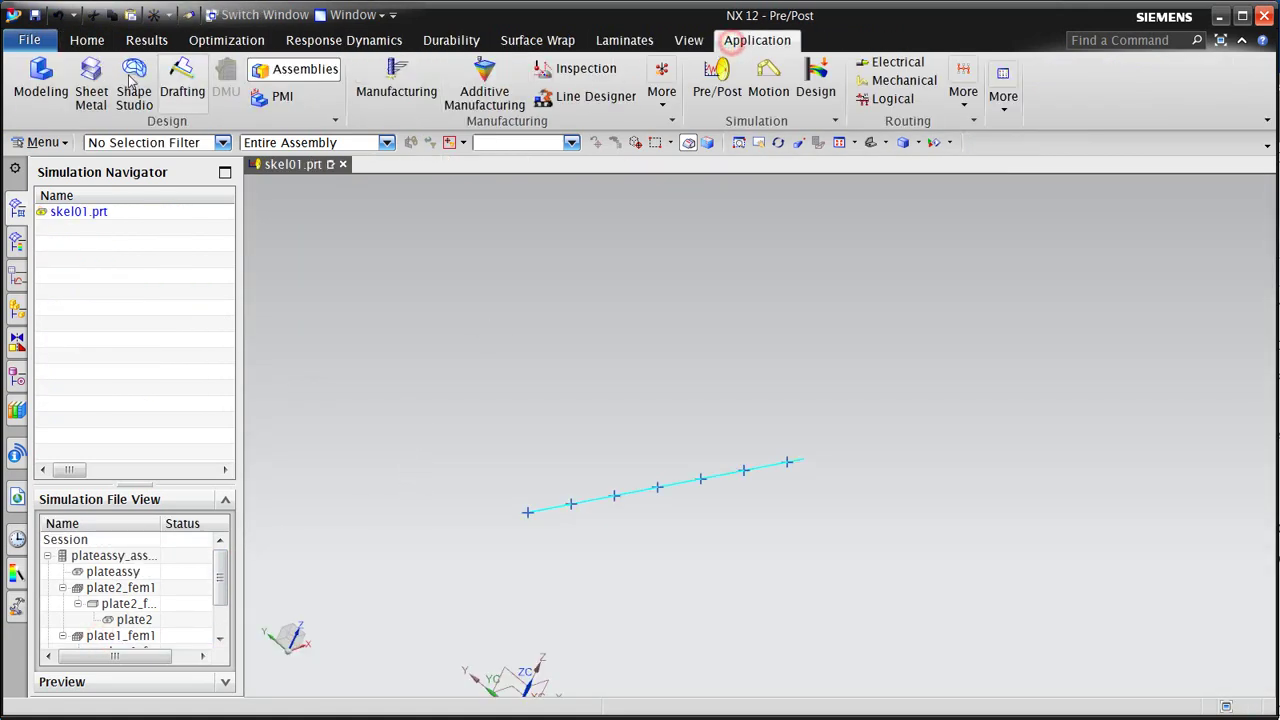
pyautogui.click(41, 80)
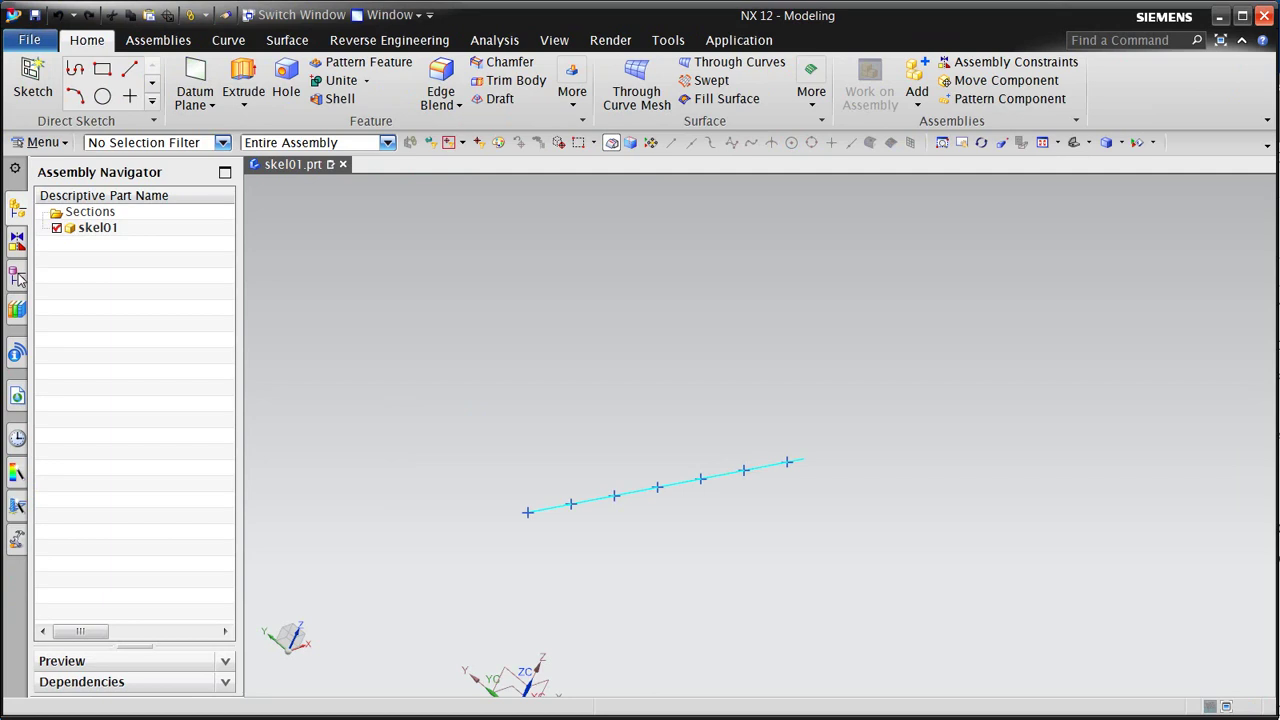
pyautogui.click(17, 278)
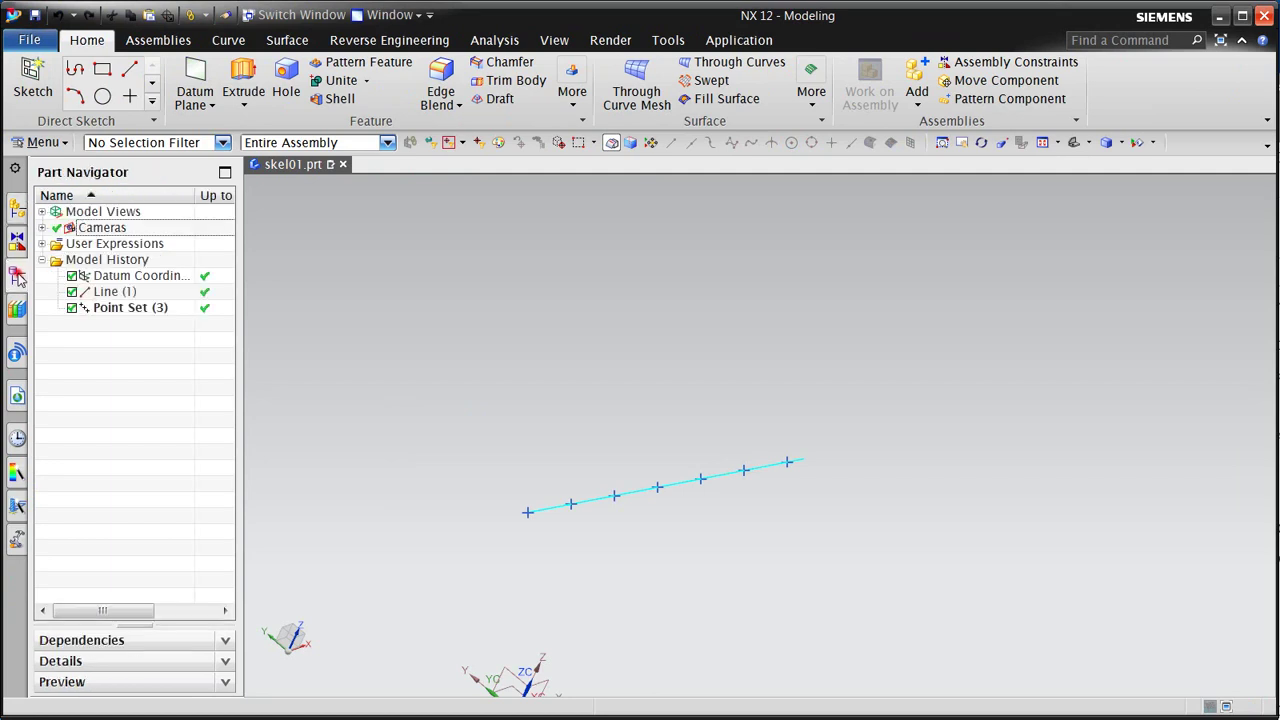
pyautogui.doubleClick(796, 460)
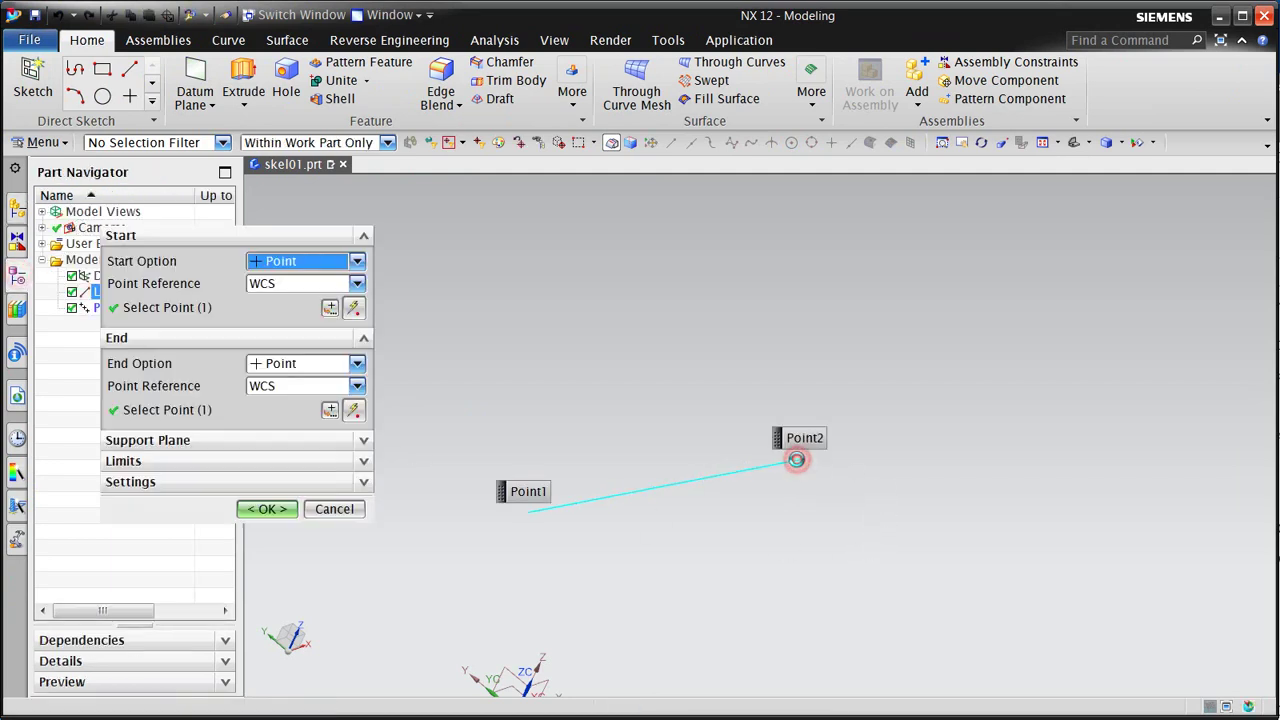
pyautogui.click(798, 457)
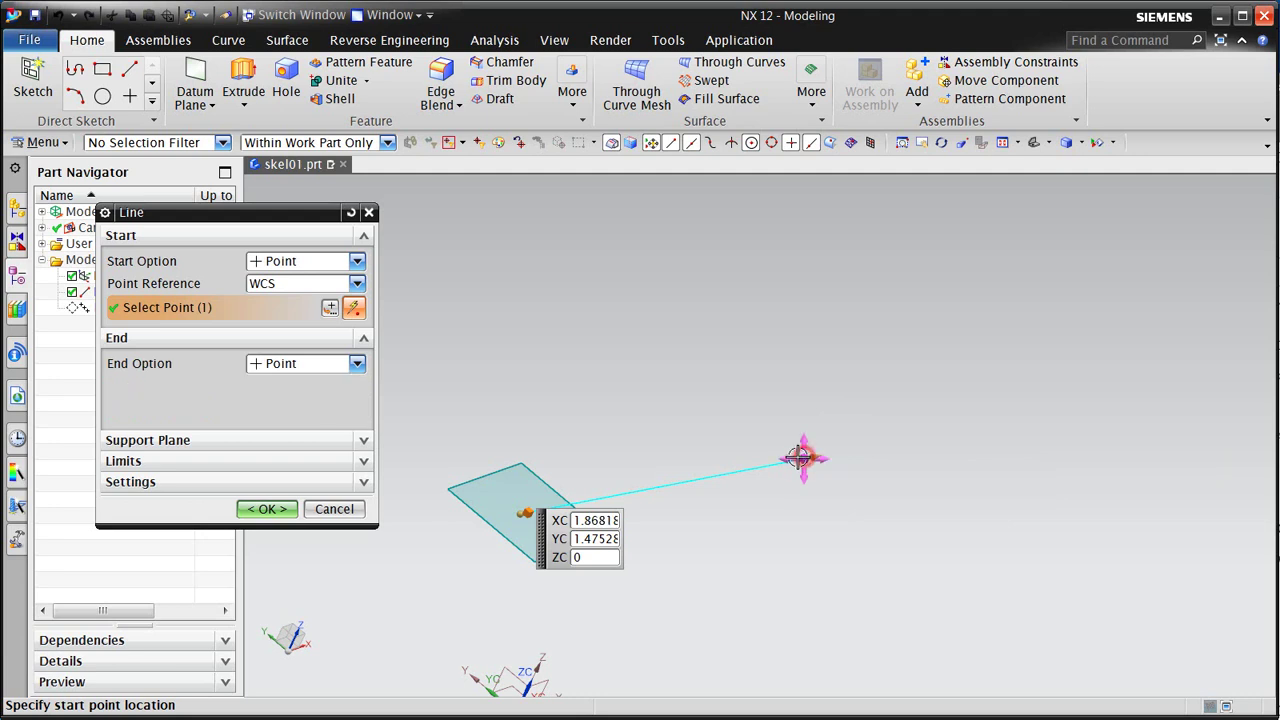
pyautogui.moveTo(798, 457); pyautogui.dragTo(766, 451)
pyautogui.click(258, 508)
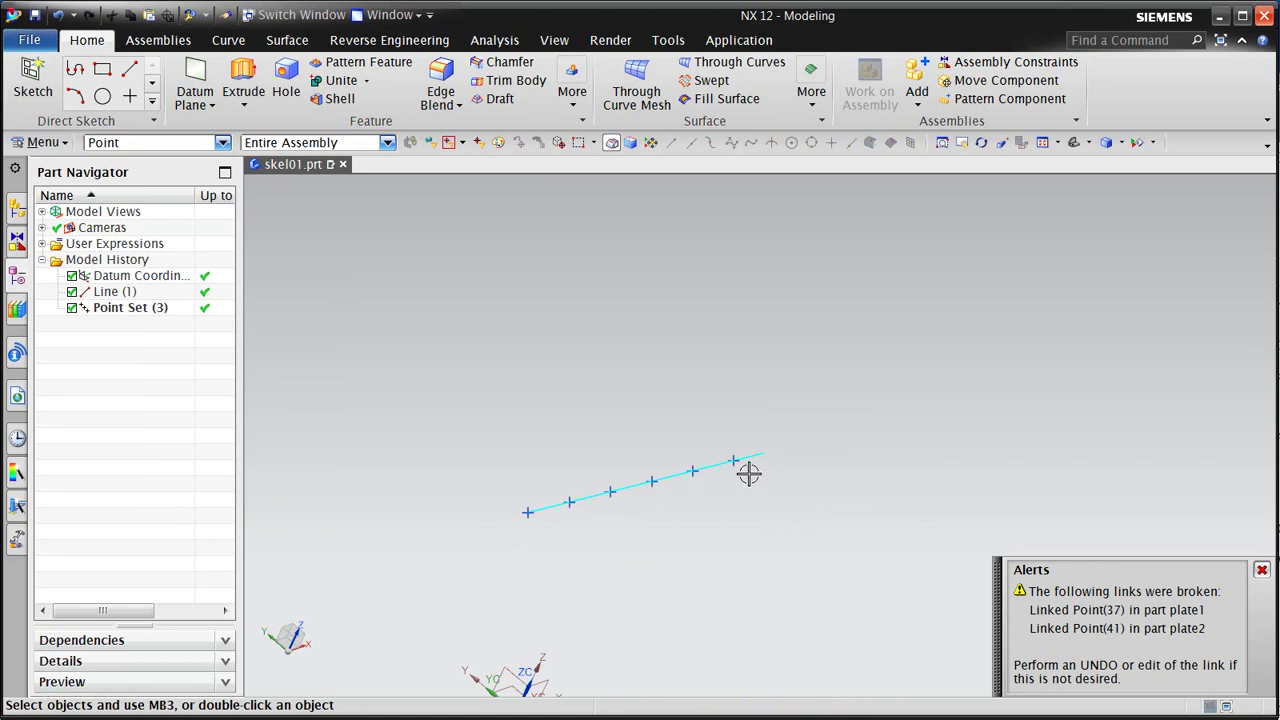
# Step: Open plateassy as the parent of skel01 from the Assembly Navigator
pyautogui.click(17, 238)
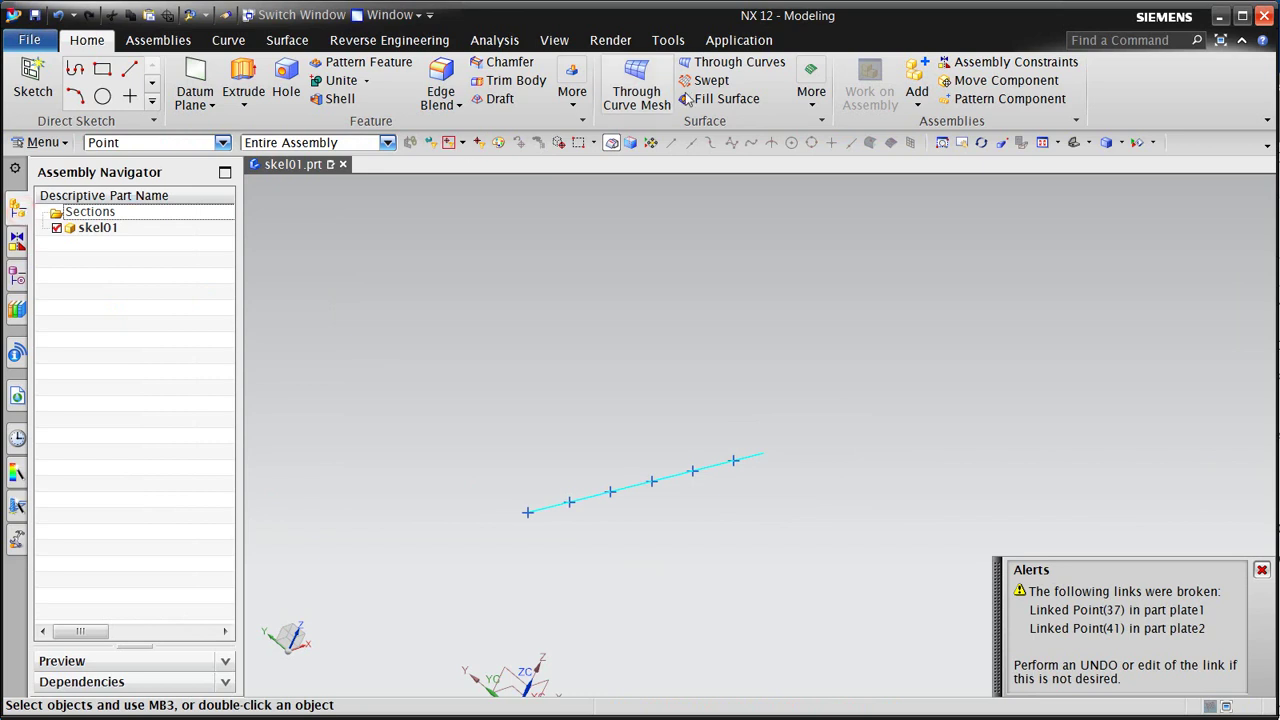
pyautogui.click(19, 276)
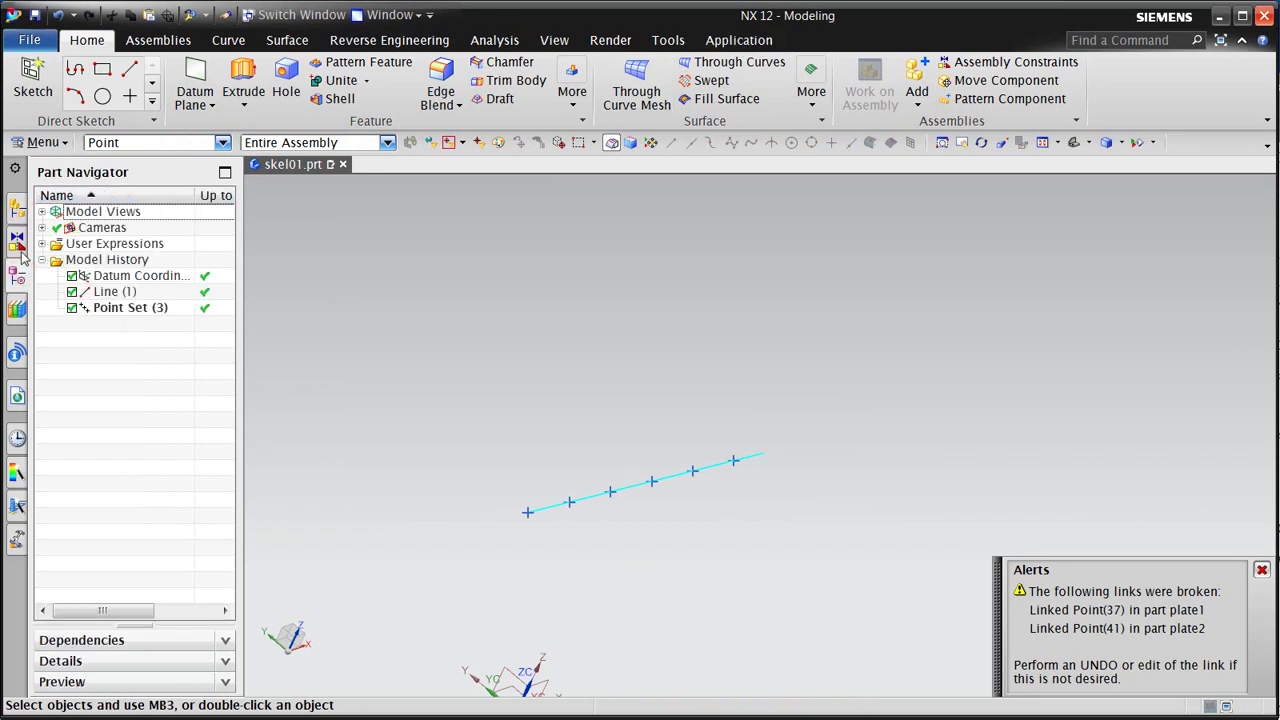
pyautogui.click(17, 210)
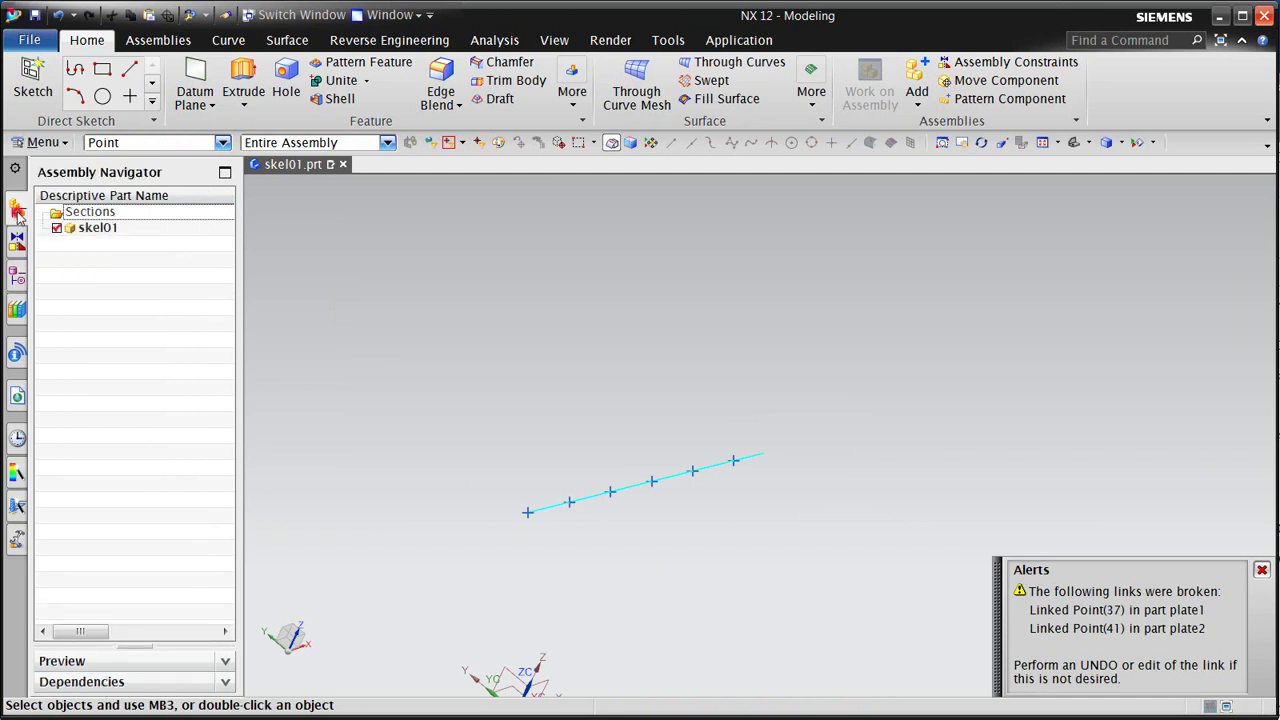
pyautogui.rightClick(95, 229)
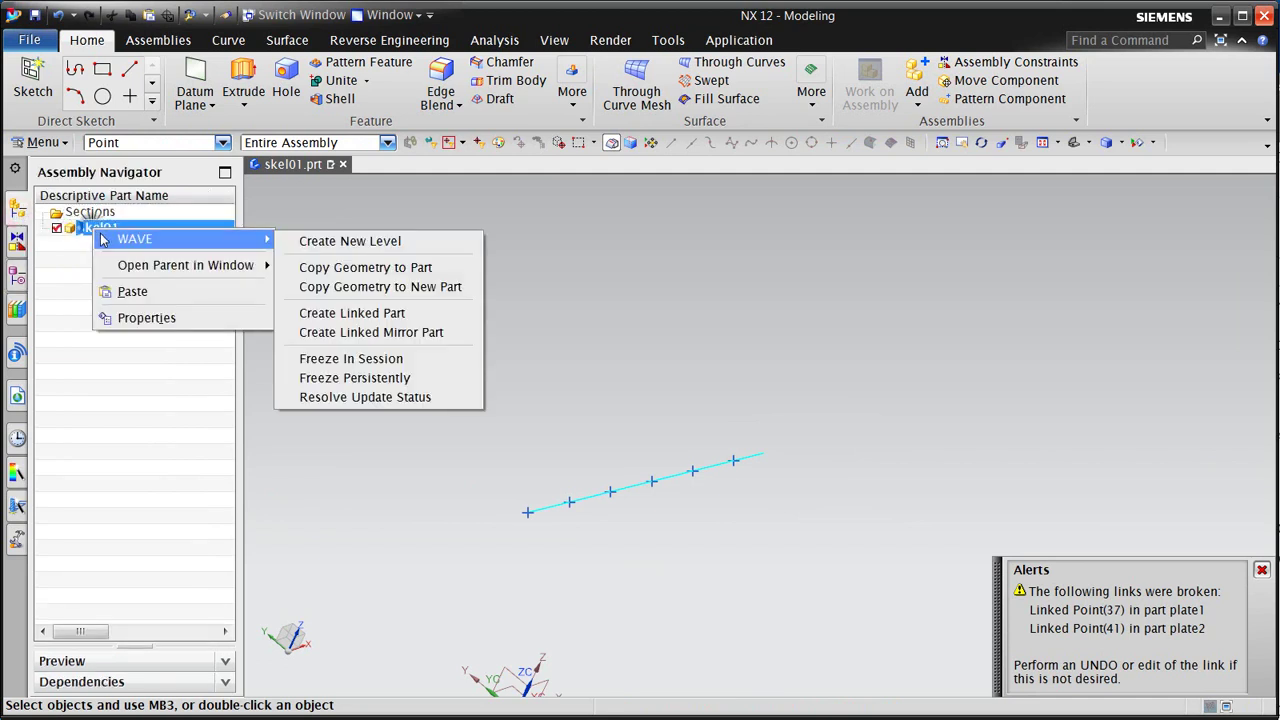
pyautogui.moveTo(138, 265)
pyautogui.click(326, 268)
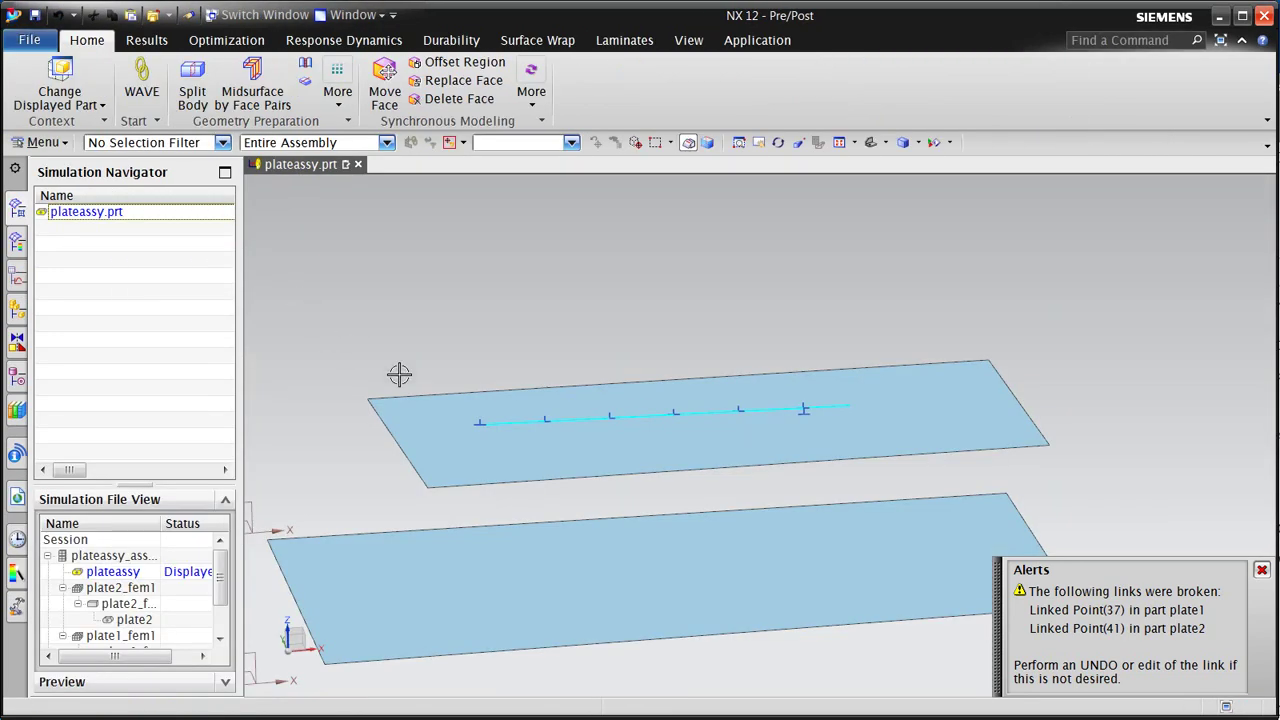
pyautogui.moveTo(403, 378); pyautogui.dragTo(406, 421, button='middle')
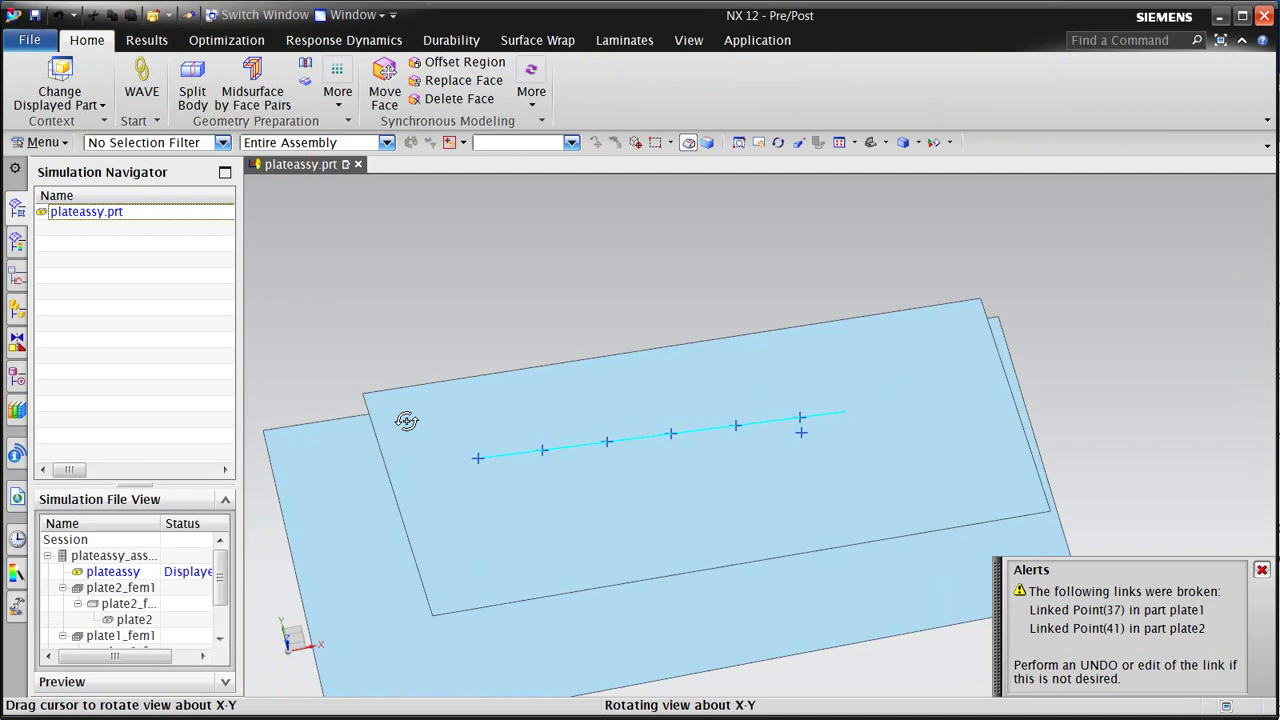
pyautogui.keyDown('shift'); pyautogui.moveTo(686, 251); pyautogui.dragTo(617, 423, button='middle'); pyautogui.keyUp('shift')
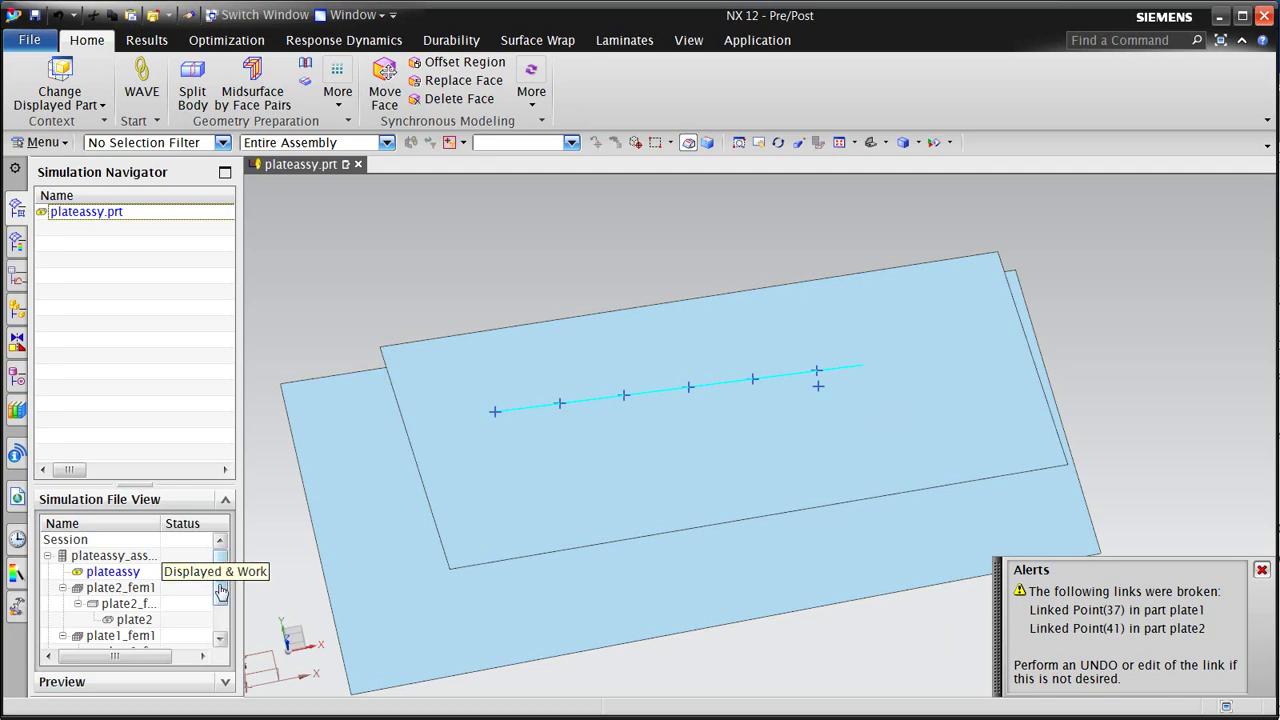
pyautogui.scroll(-3, 221, 591)
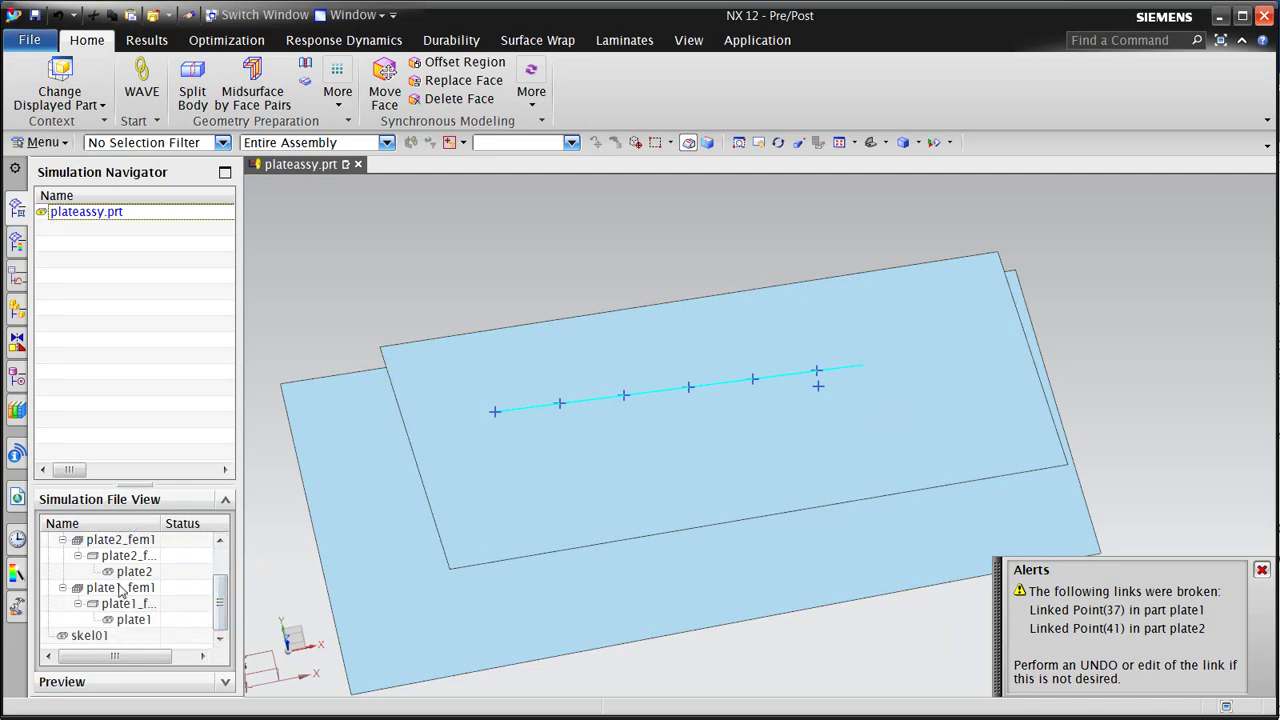
# Step: Inspect the plate1_fem1, plate2_fem1 and plateassy_assyfem1 meshes in turn
pyautogui.doubleClick(120, 588)
pyautogui.moveTo(954, 446); pyautogui.dragTo(903, 443, button='middle')
pyautogui.scroll(2, 901, 420)
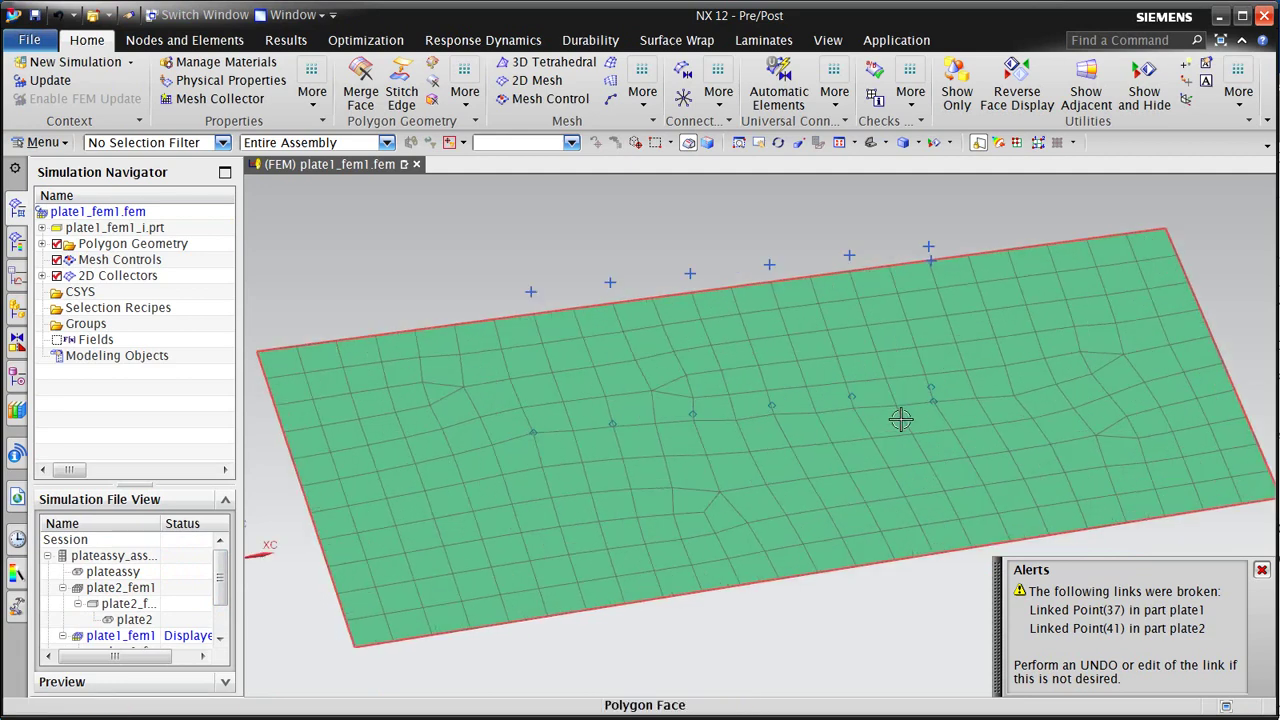
pyautogui.scroll(1, 901, 420)
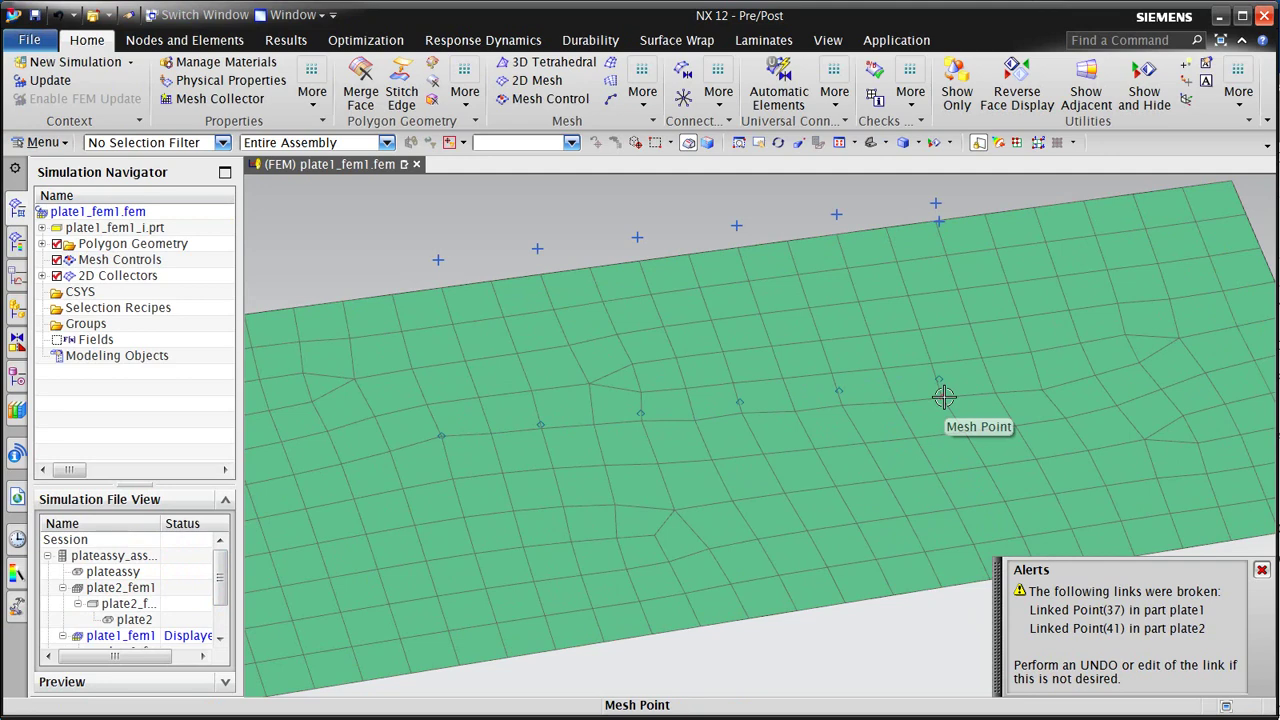
pyautogui.doubleClick(120, 588)
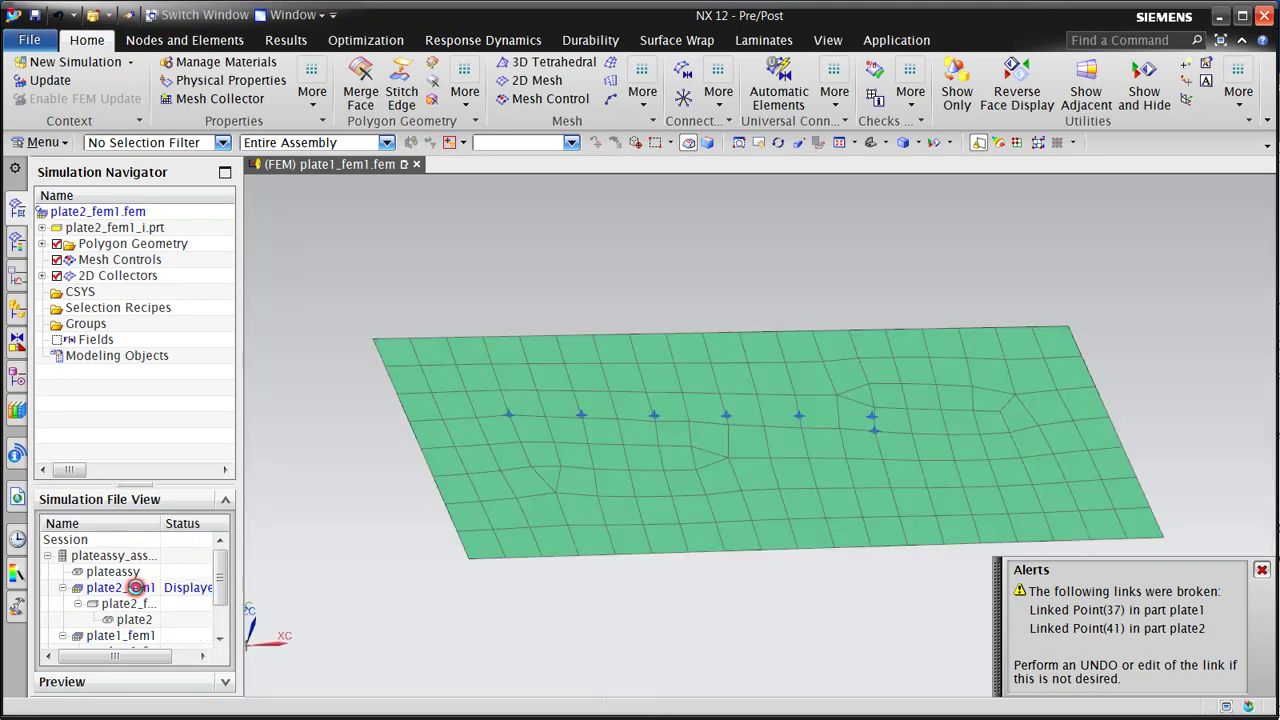
pyautogui.moveTo(883, 431); pyautogui.dragTo(900, 442, button='middle')
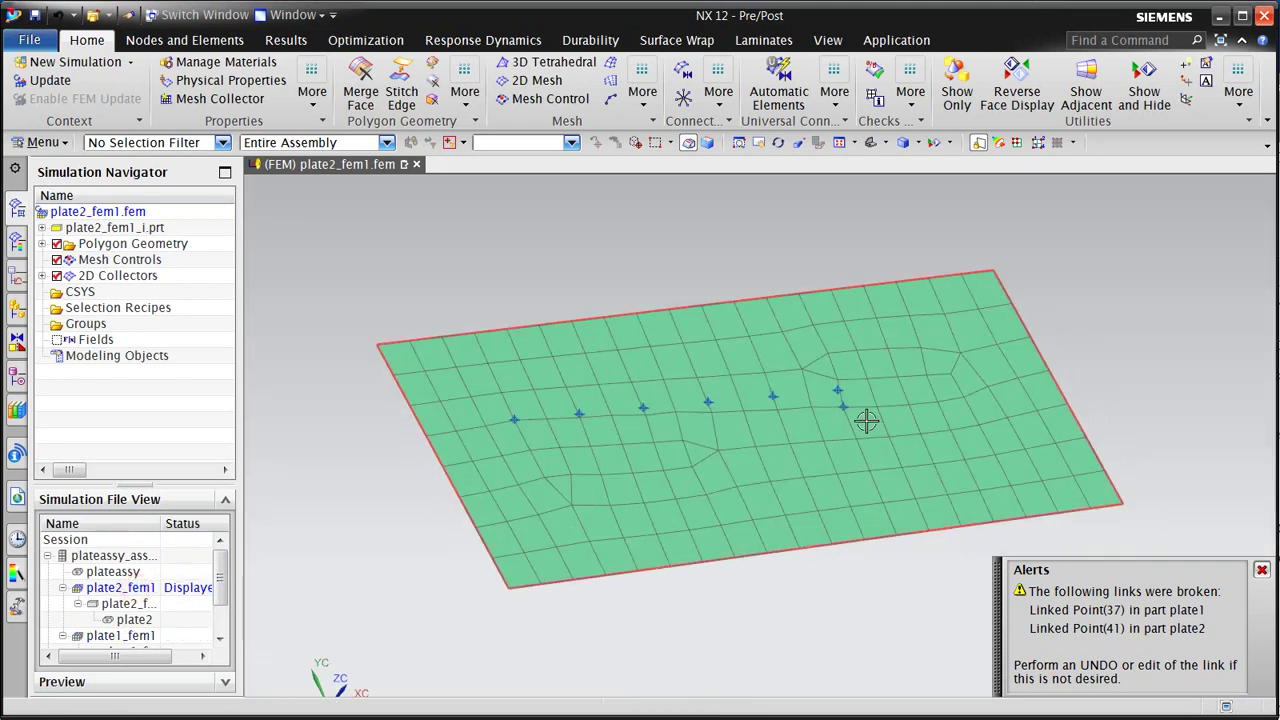
pyautogui.scroll(3, 850, 418)
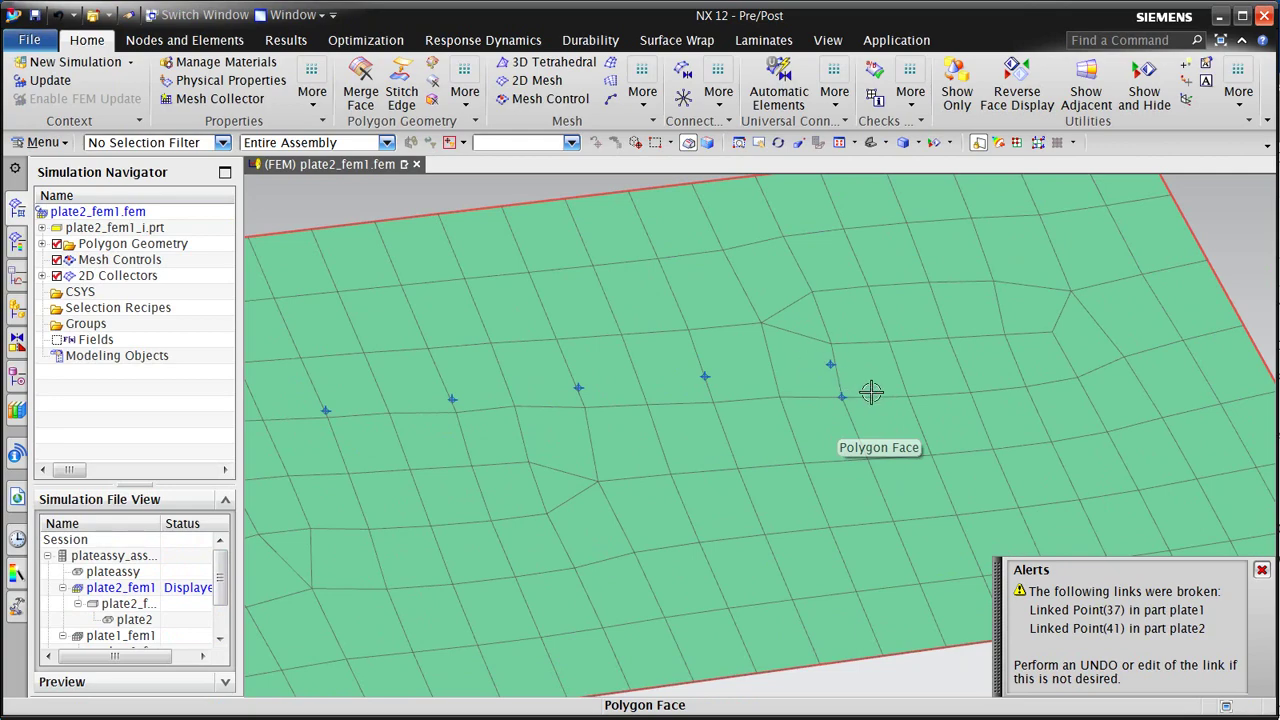
pyautogui.scroll(-3, 870, 391)
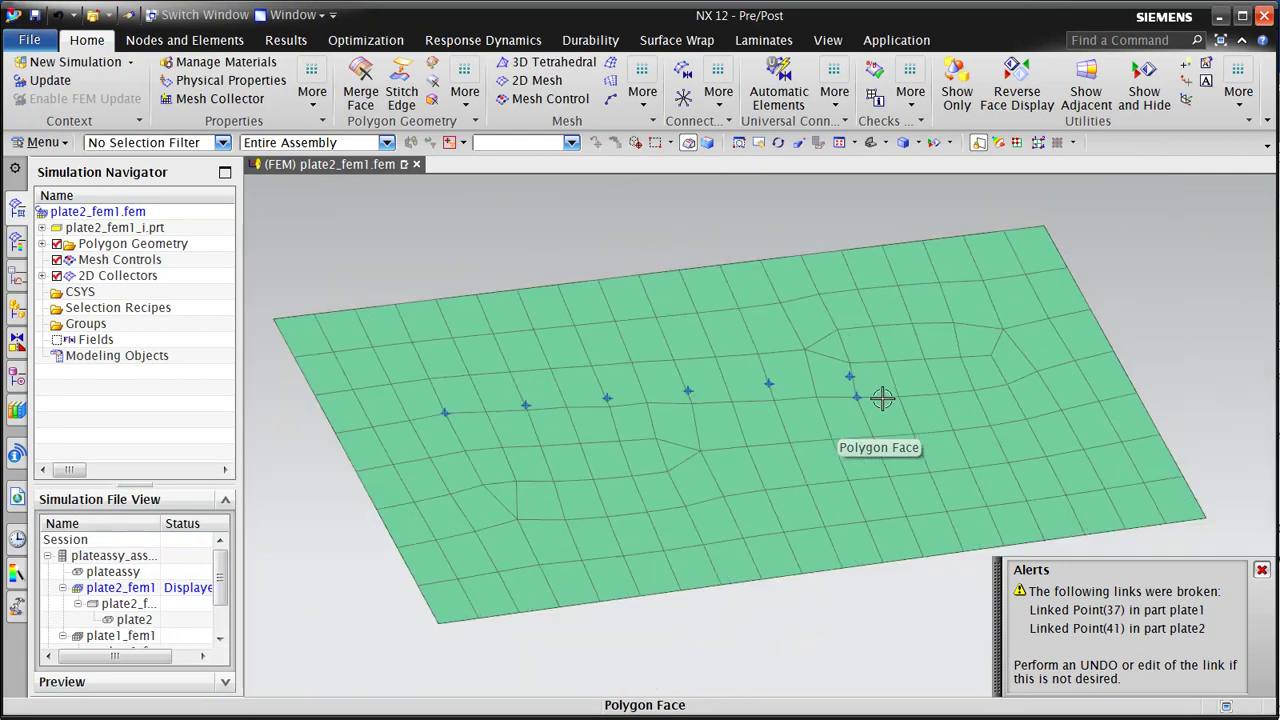
pyautogui.doubleClick(147, 563)
pyautogui.moveTo(671, 514); pyautogui.dragTo(781, 533, button='middle')
pyautogui.scroll(3, 826, 520)
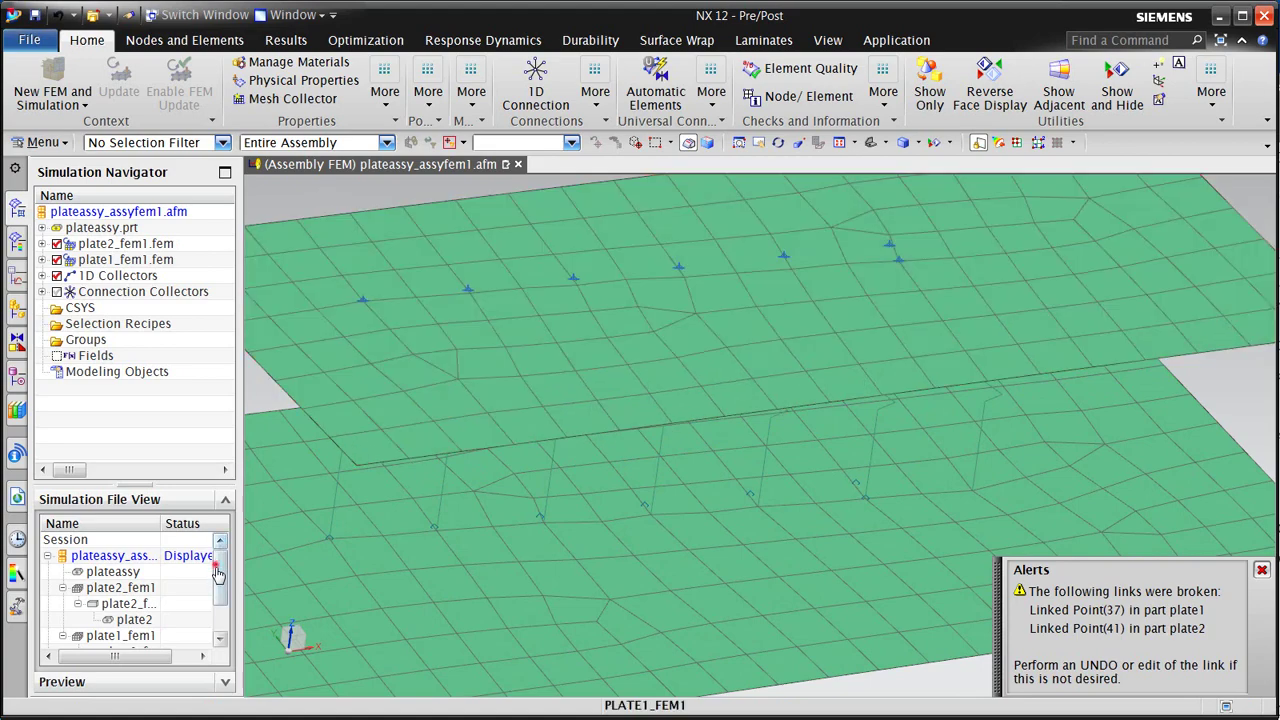
pyautogui.moveTo(216, 565); pyautogui.dragTo(190, 597)
# Step: Update plate1_fem1 and plate2_fem1 (176 nodes, 151 elements), then reopen plateassy_assyfem1
pyautogui.doubleClick(125, 588)
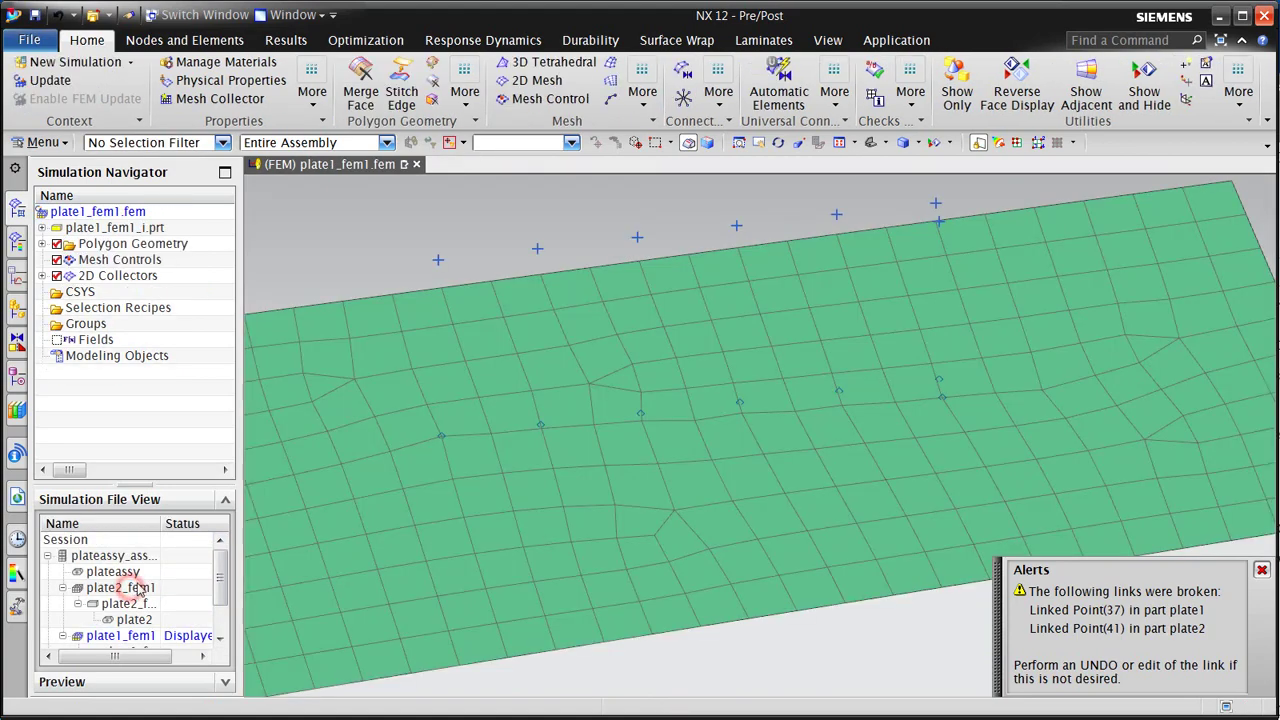
pyautogui.click(50, 80)
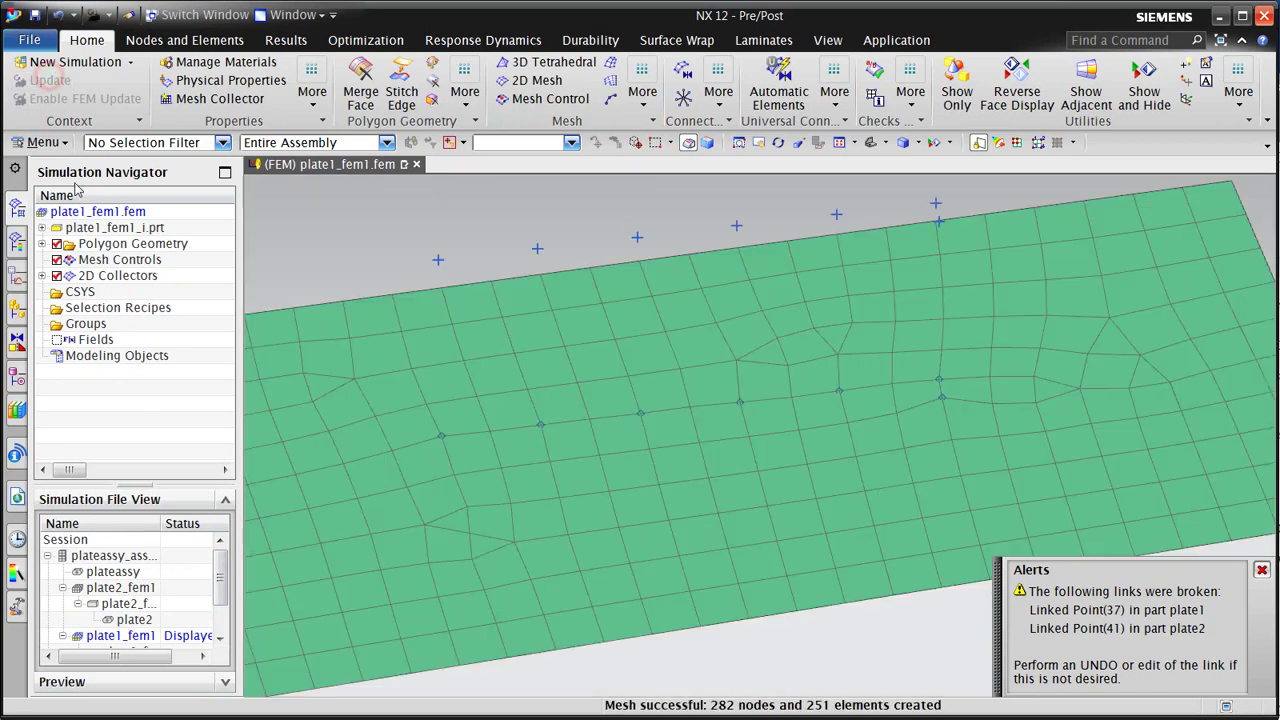
pyautogui.doubleClick(119, 588)
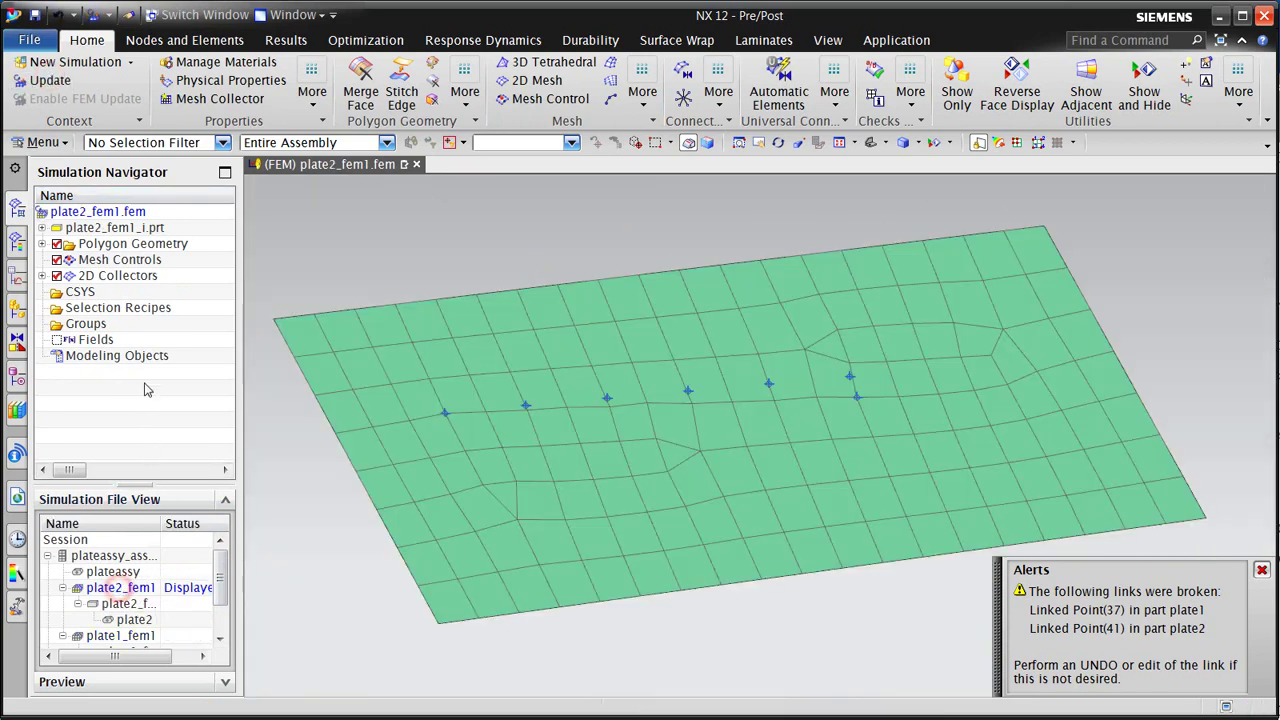
pyautogui.click(48, 80)
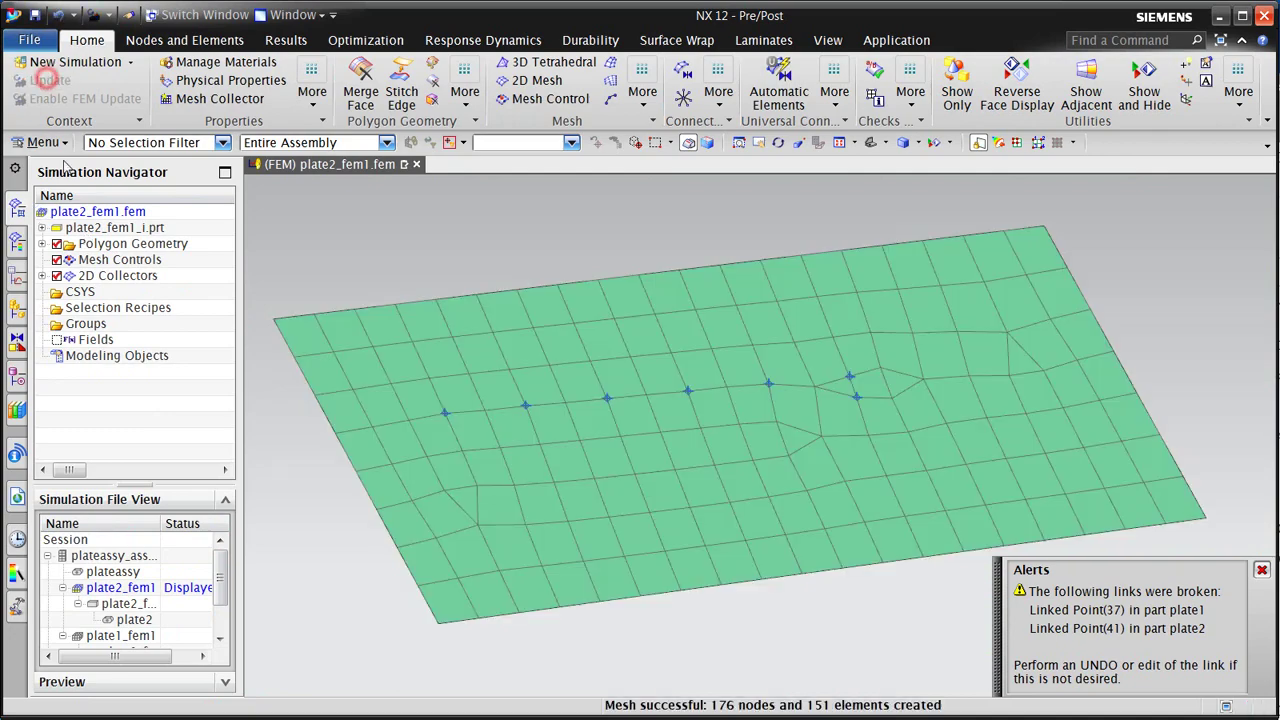
pyautogui.doubleClick(114, 557)
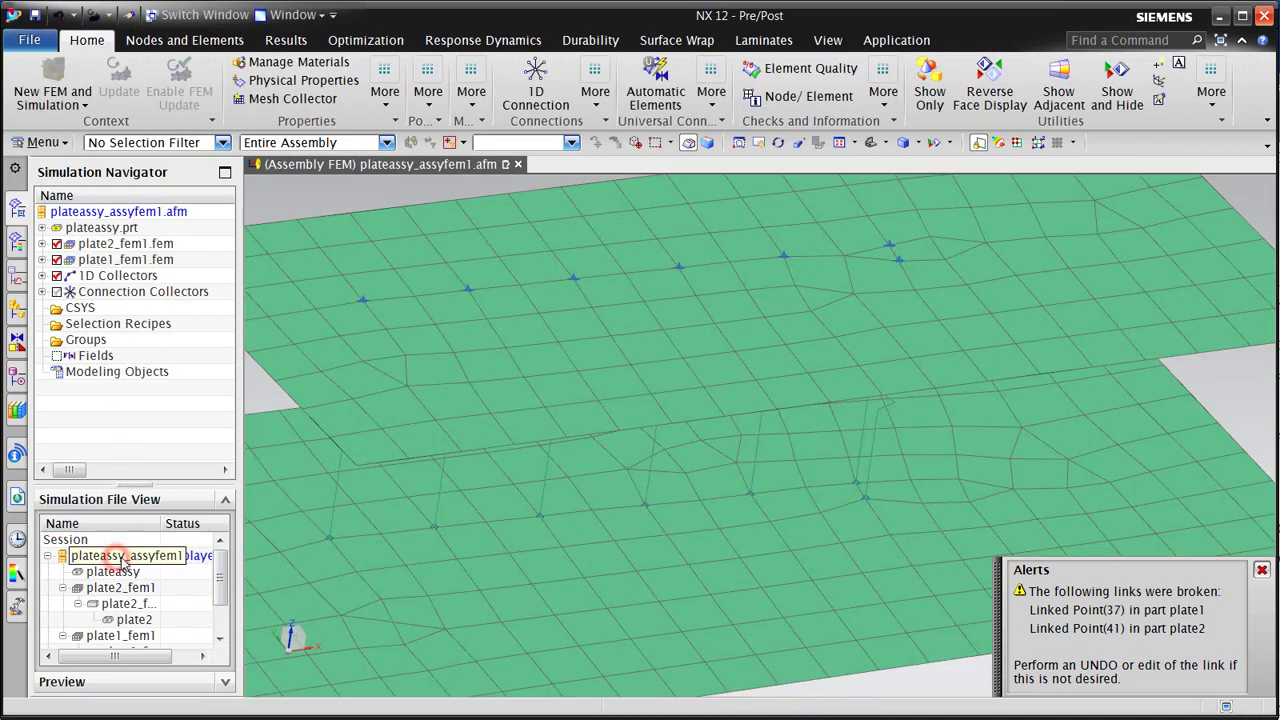
pyautogui.moveTo(623, 566); pyautogui.dragTo(639, 547, button='middle')
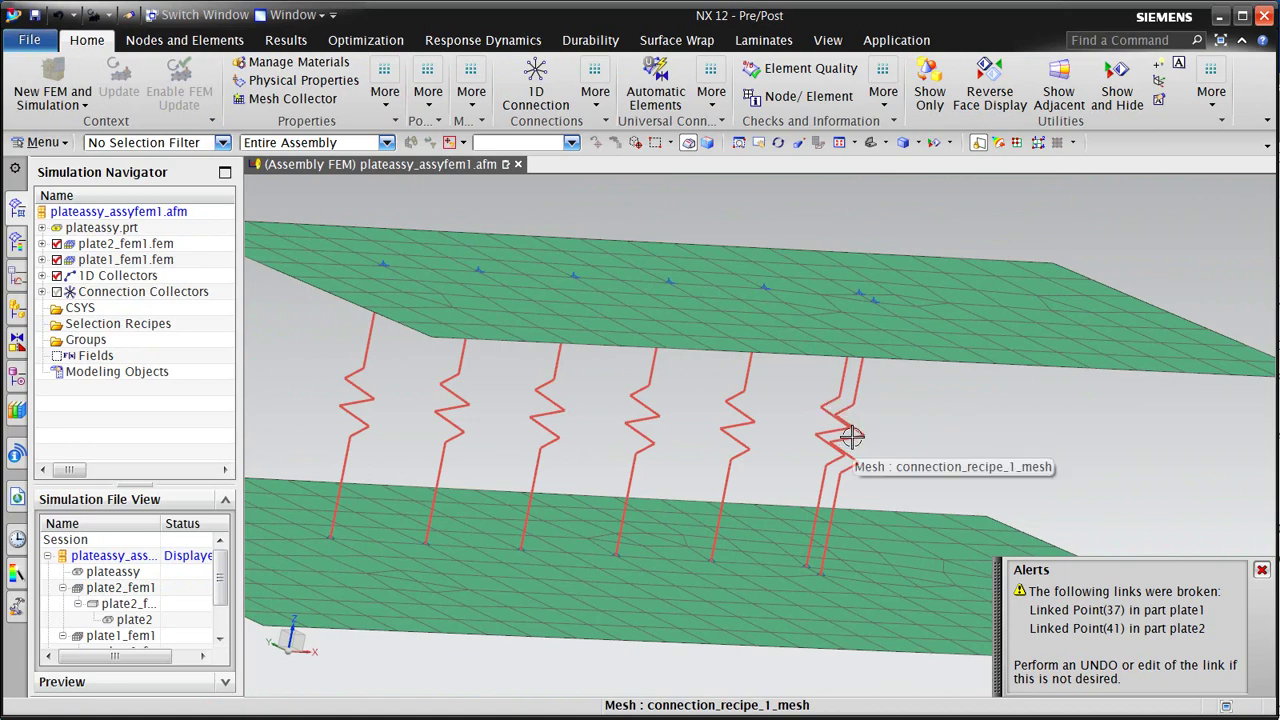
# Step: Rotate the assembly view around the springs, then display plate1 with its row of linked points
pyautogui.moveTo(849, 437); pyautogui.dragTo(853, 441, button='middle')
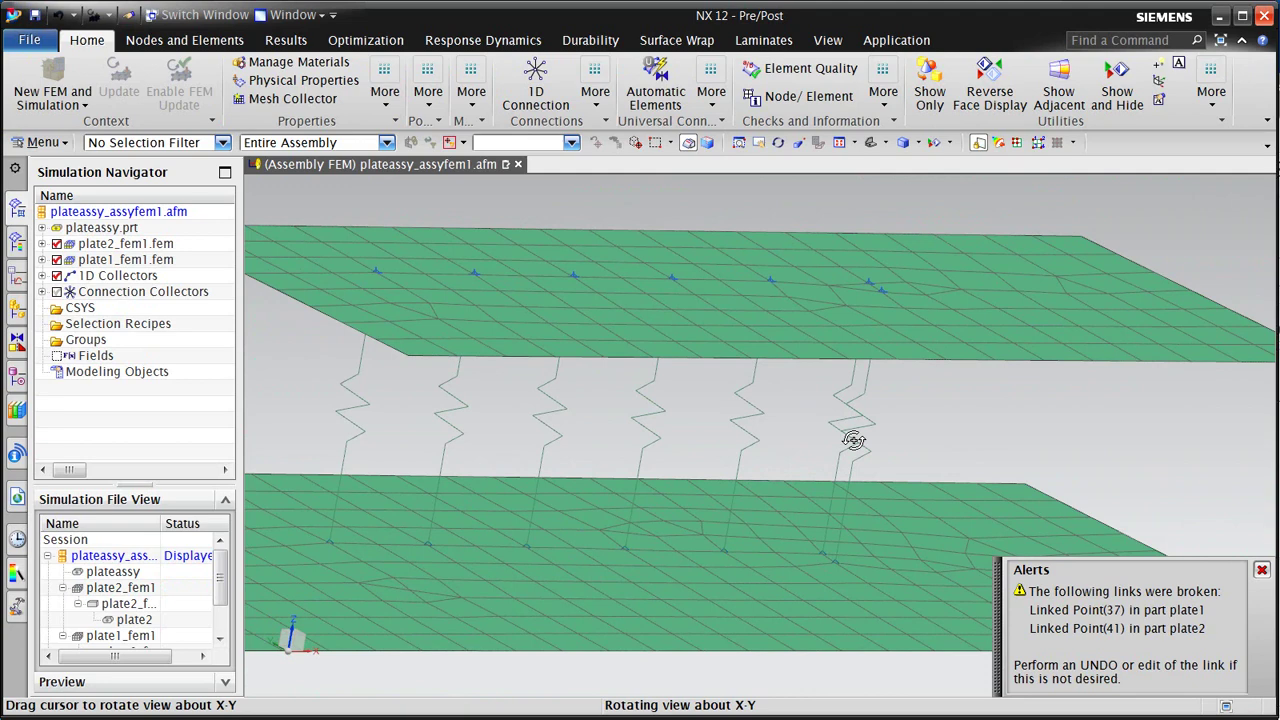
pyautogui.moveTo(853, 441); pyautogui.dragTo(853, 441, button='middle')
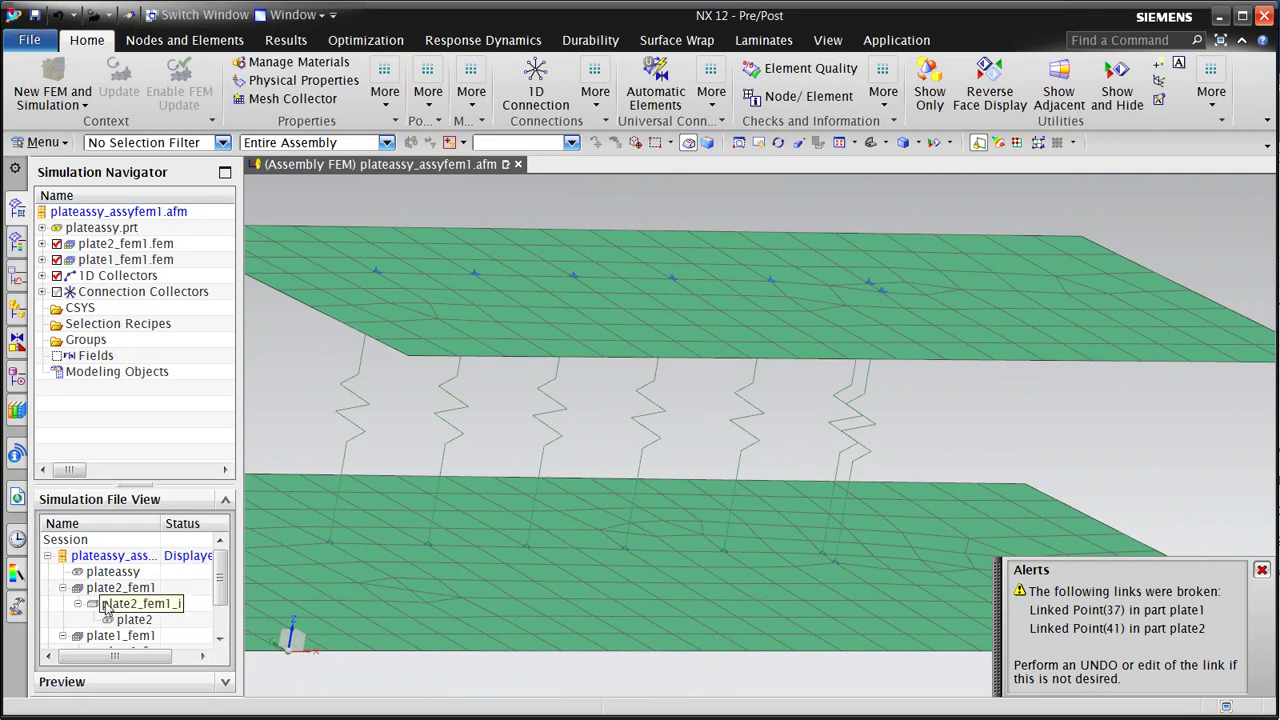
pyautogui.scroll(-1, 107, 610)
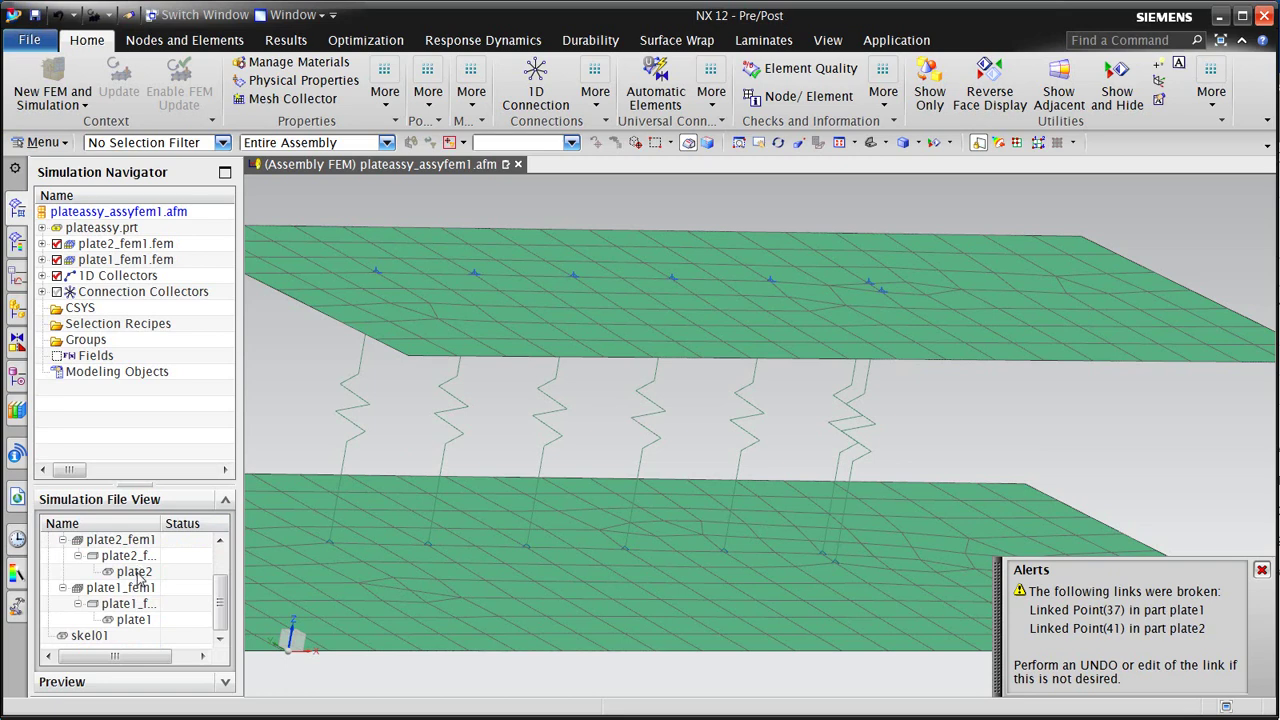
pyautogui.doubleClick(135, 620)
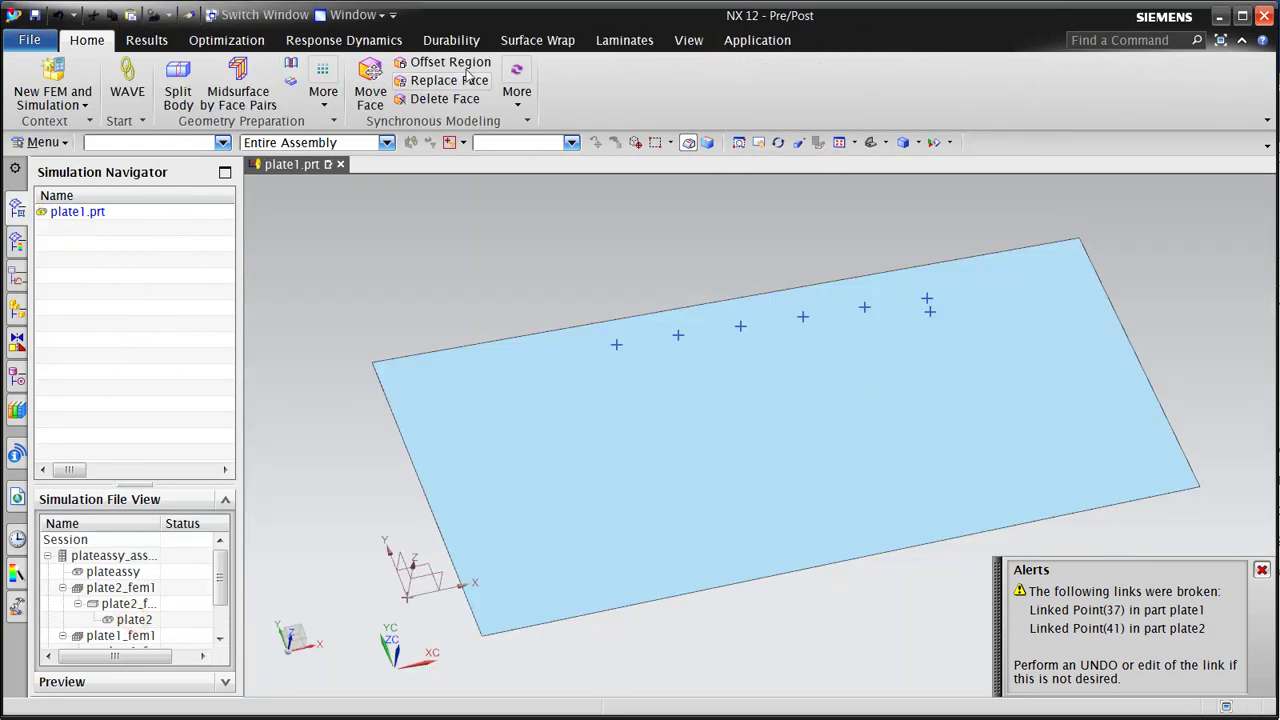
# Step: Delete broken Linked Point(37) from plate1, leaving six linked points, and return to the file list
pyautogui.click(16, 308)
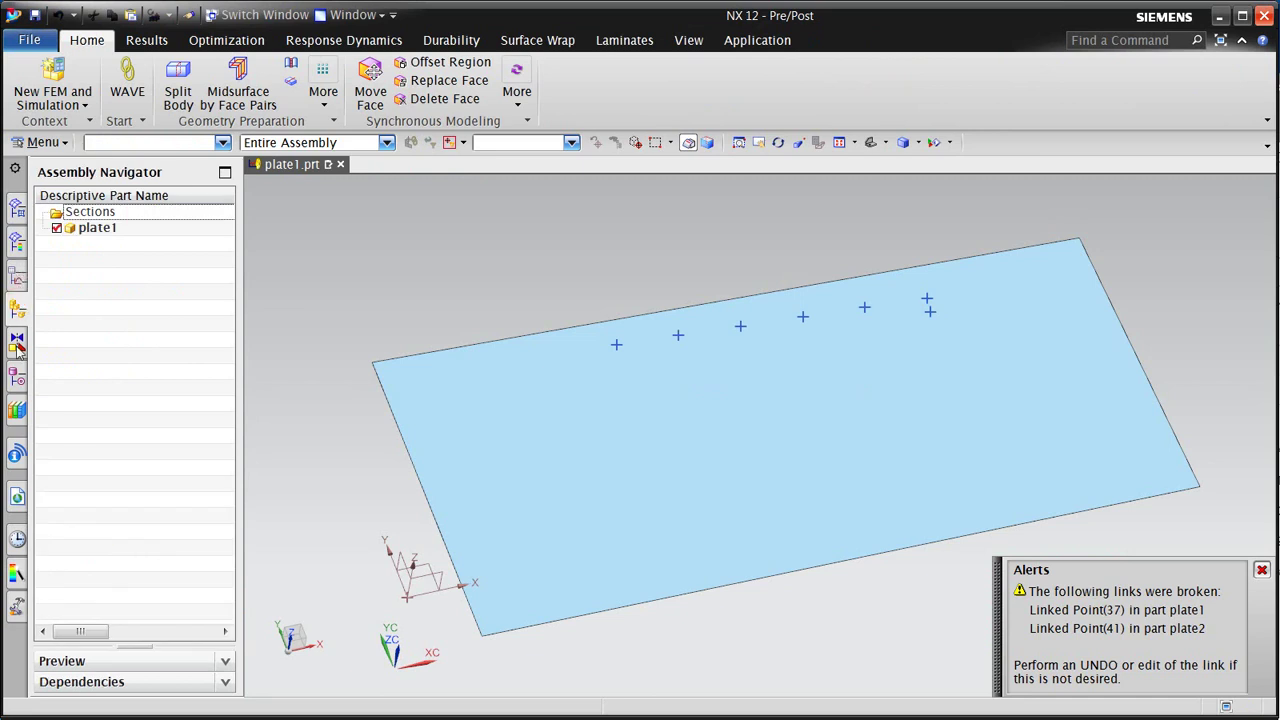
pyautogui.click(16, 345)
pyautogui.click(130, 404)
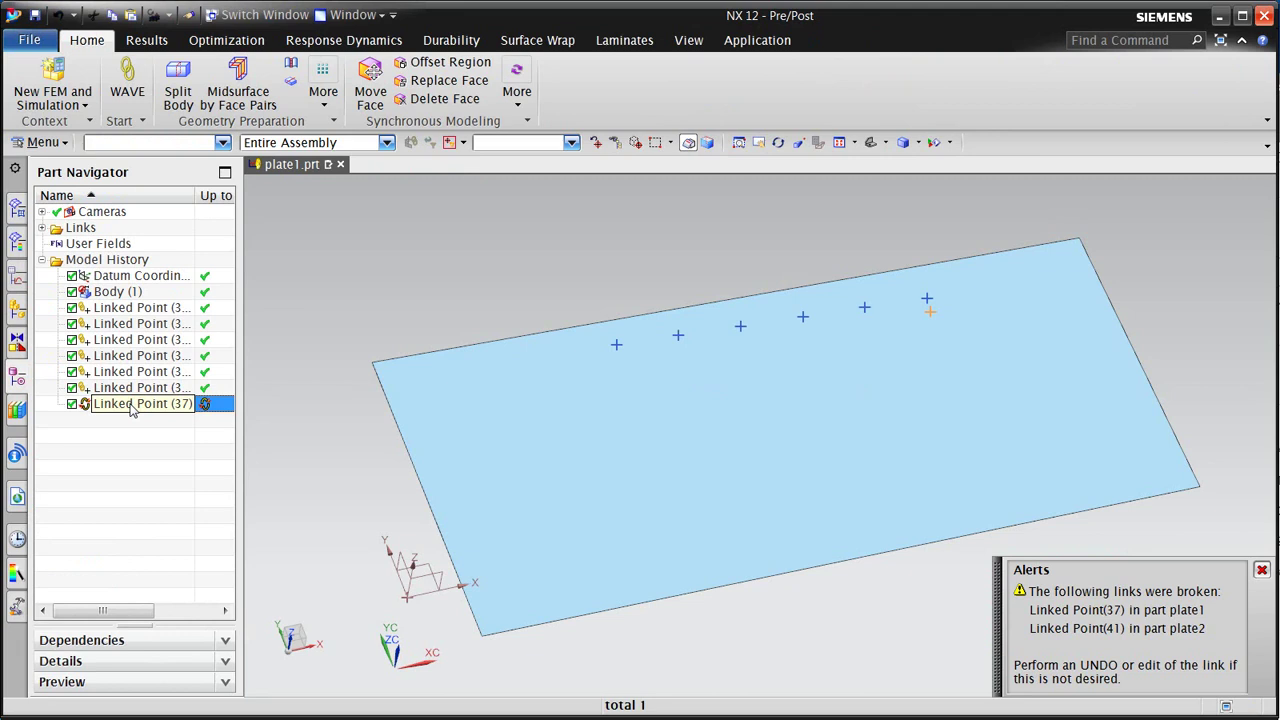
pyautogui.rightClick(131, 410)
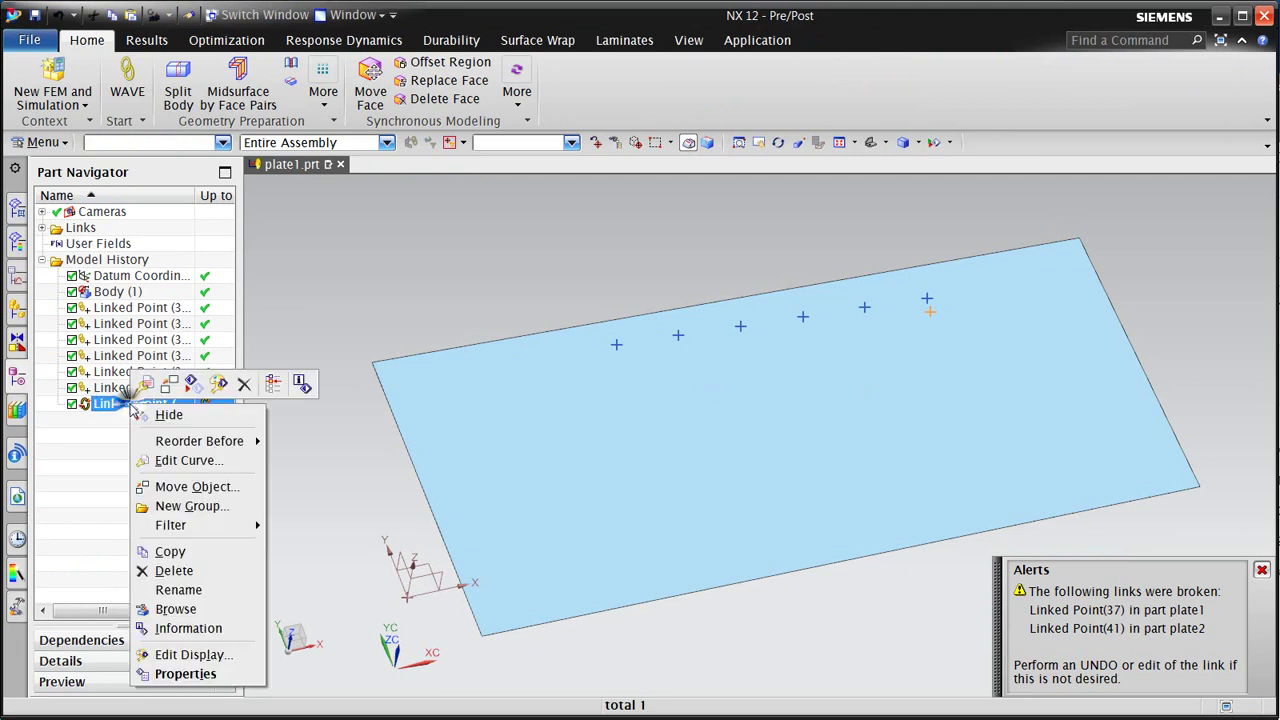
pyautogui.click(190, 570)
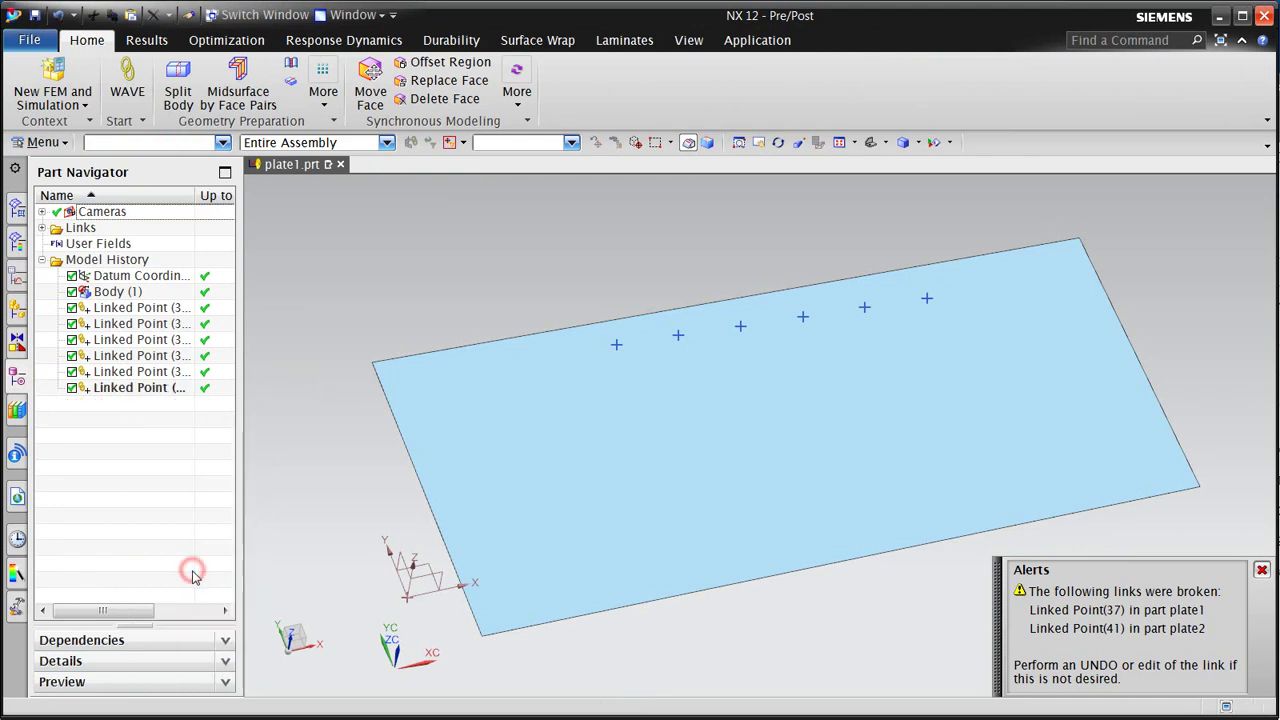
pyautogui.click(16, 207)
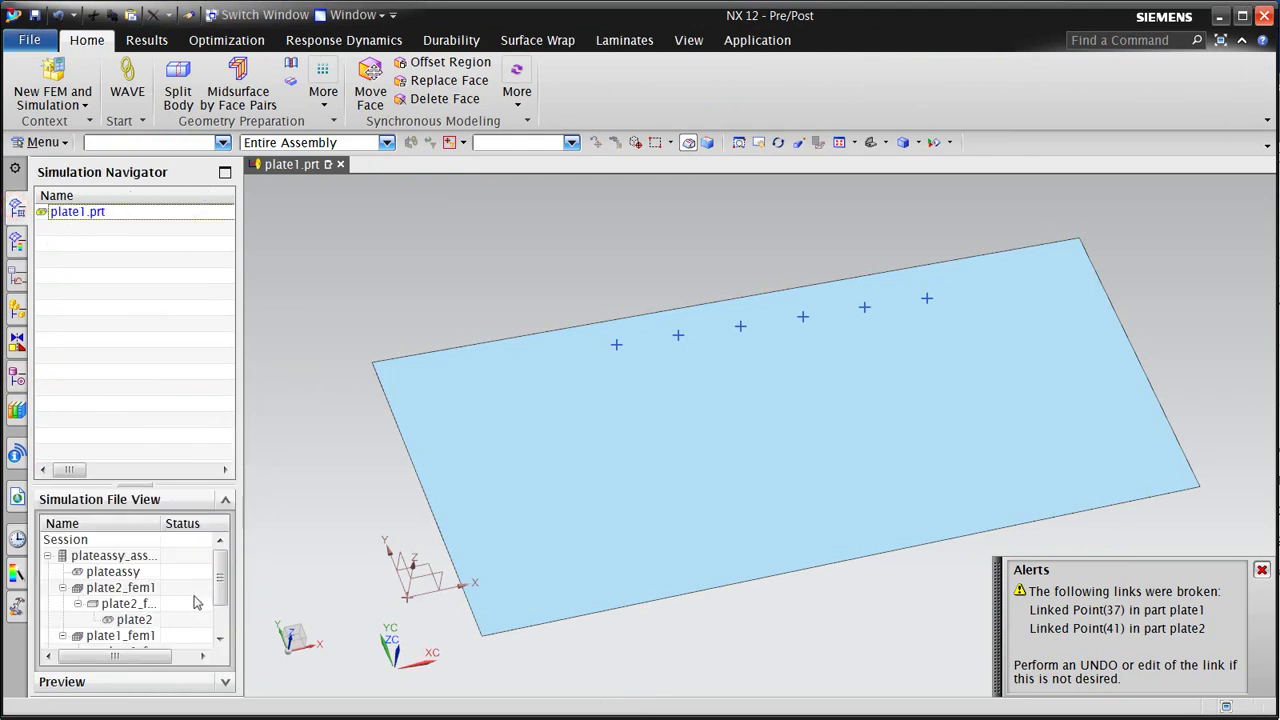
pyautogui.scroll(-3, 128, 592)
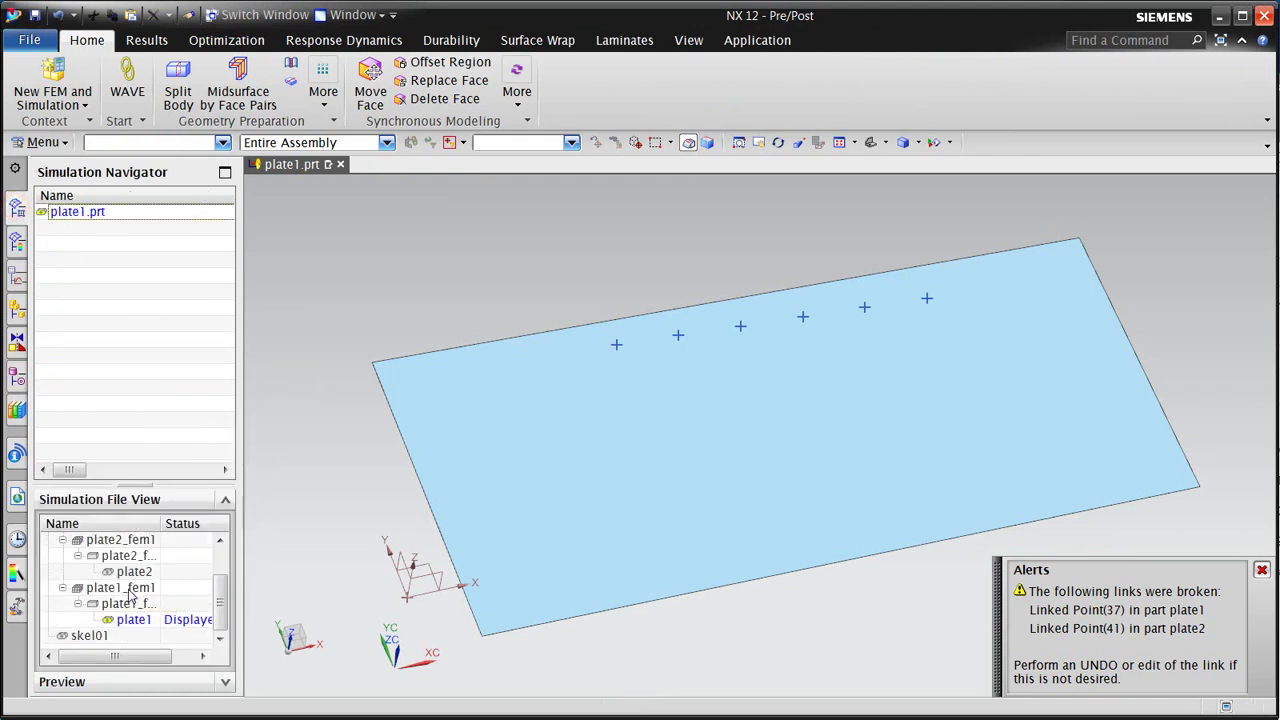
# Step: Display plate1_fem1, then plateassy_assyfem1, and expand 1D Collectors to confirm Cbush Collector(1)
pyautogui.doubleClick(129, 592)
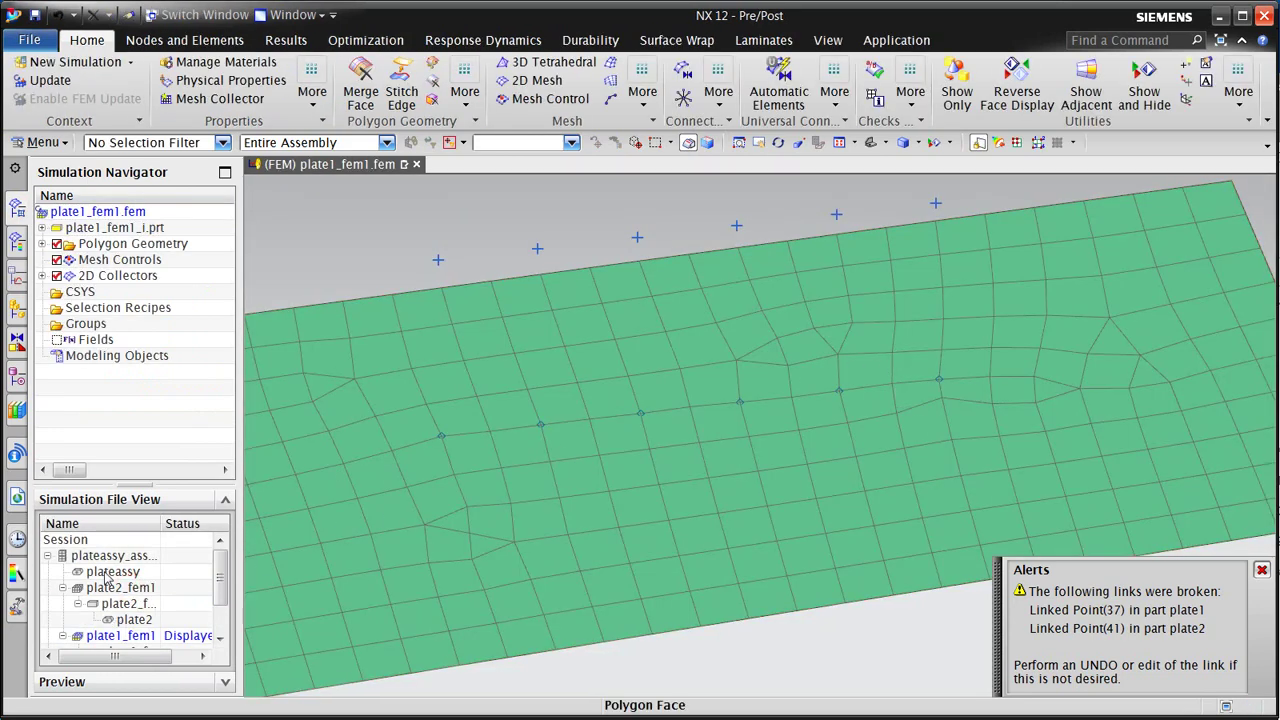
pyautogui.doubleClick(113, 555)
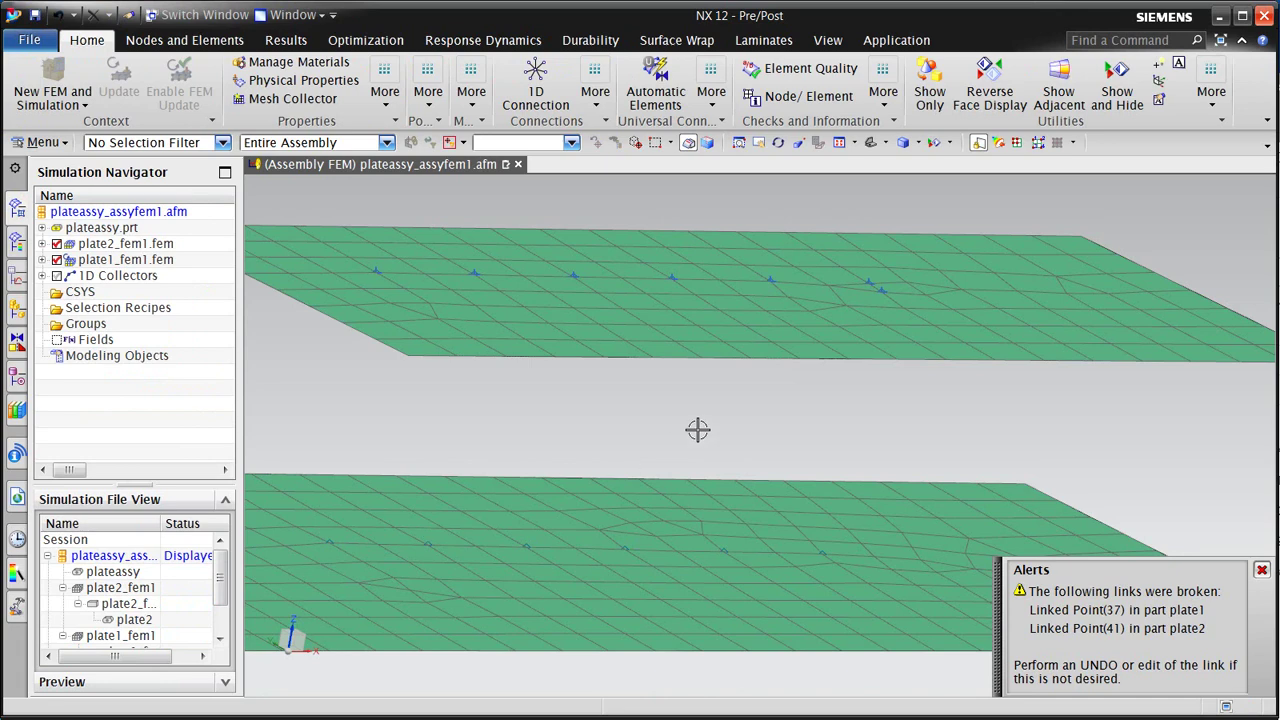
pyautogui.click(42, 275)
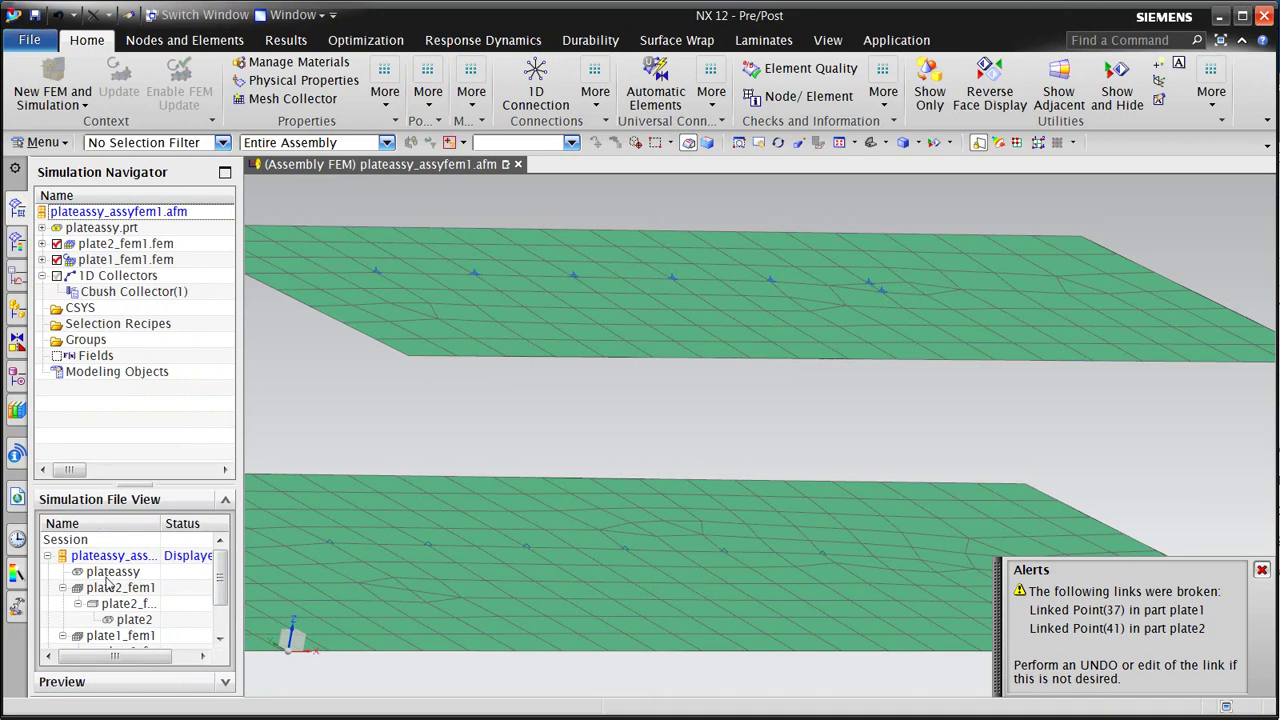
pyautogui.scroll(-1, 130, 612)
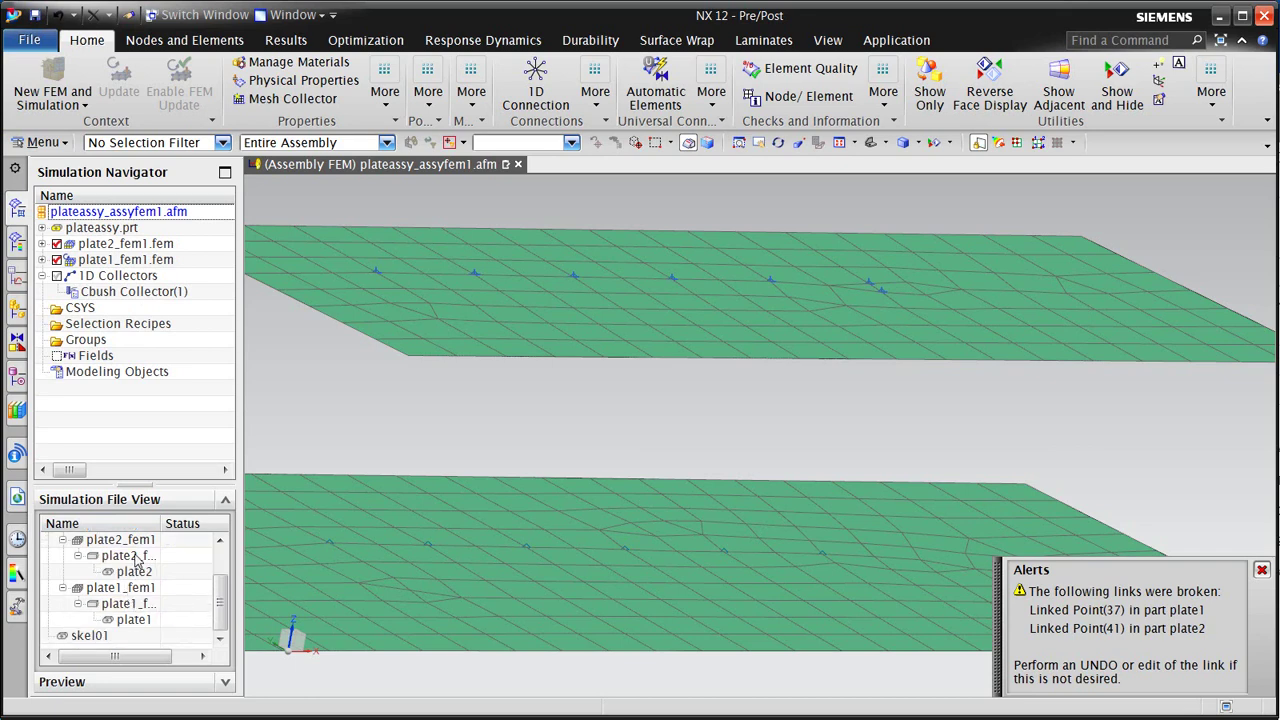
# Step: Open the plate2 part and delete its broken Linked Point(41) from the feature history
pyautogui.click(136, 572)
pyautogui.doubleClick(136, 572)
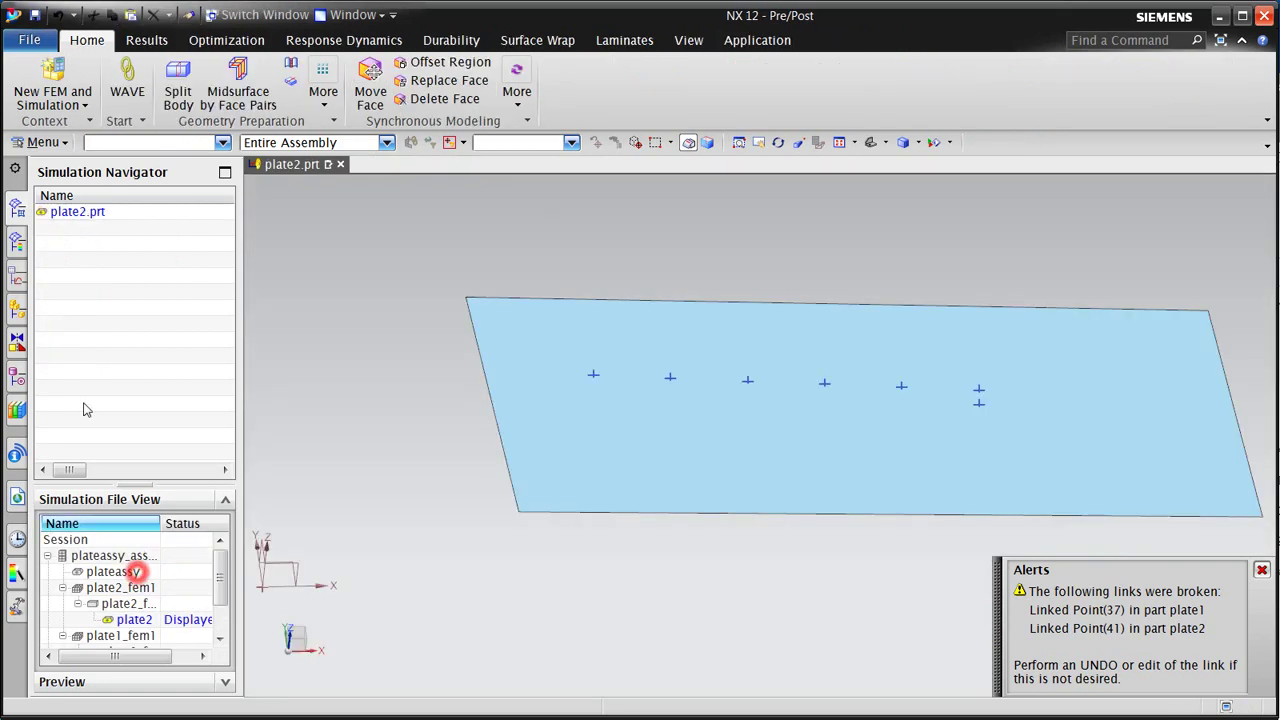
pyautogui.click(18, 378)
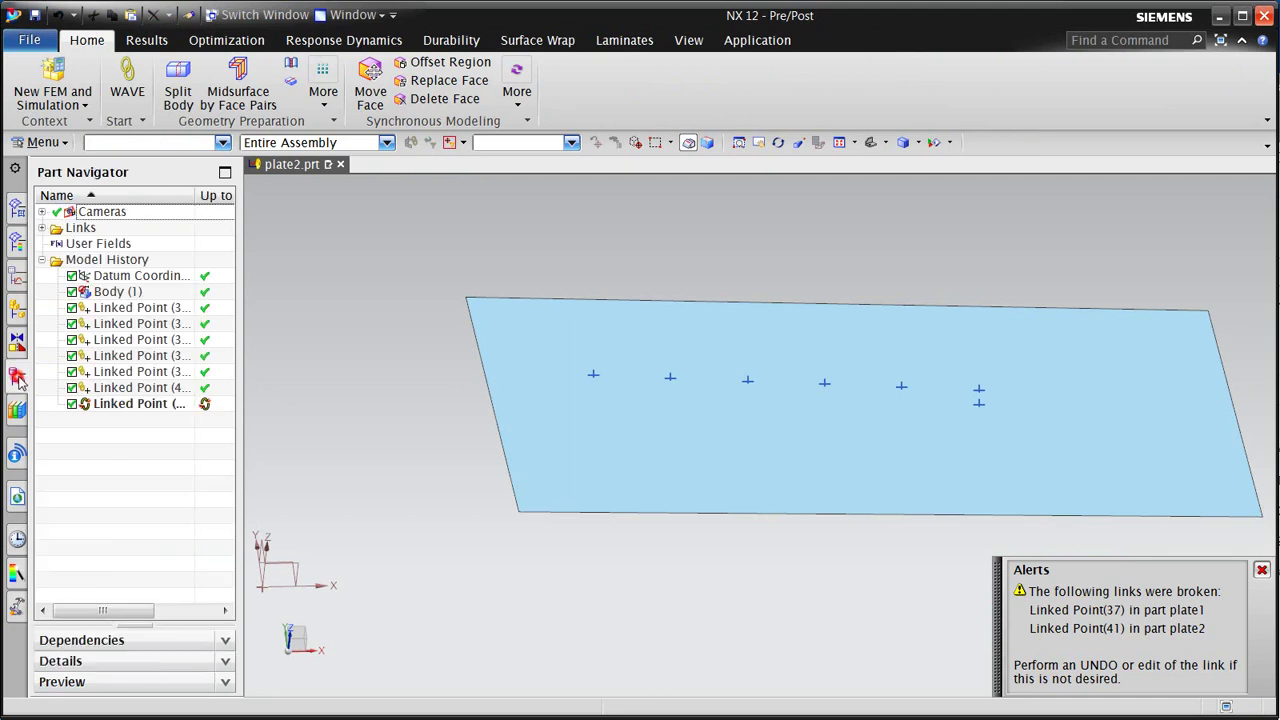
pyautogui.click(112, 404)
pyautogui.rightClick(116, 405)
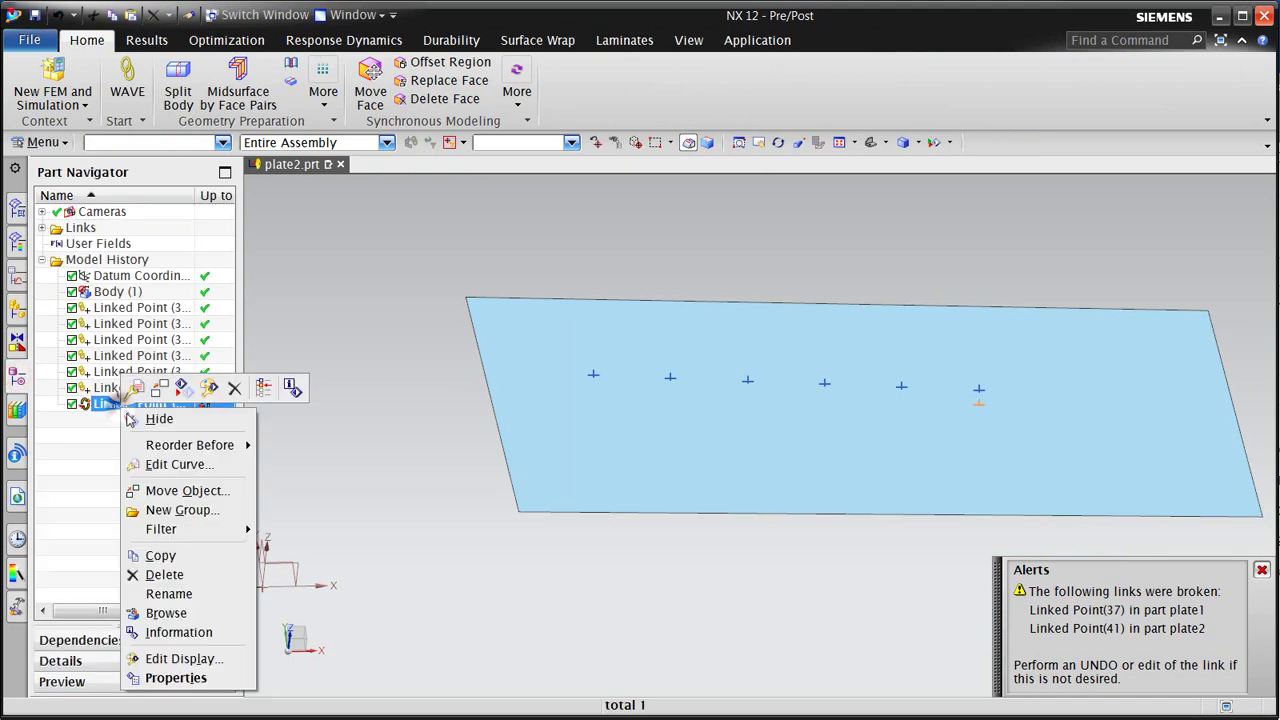
pyautogui.click(160, 574)
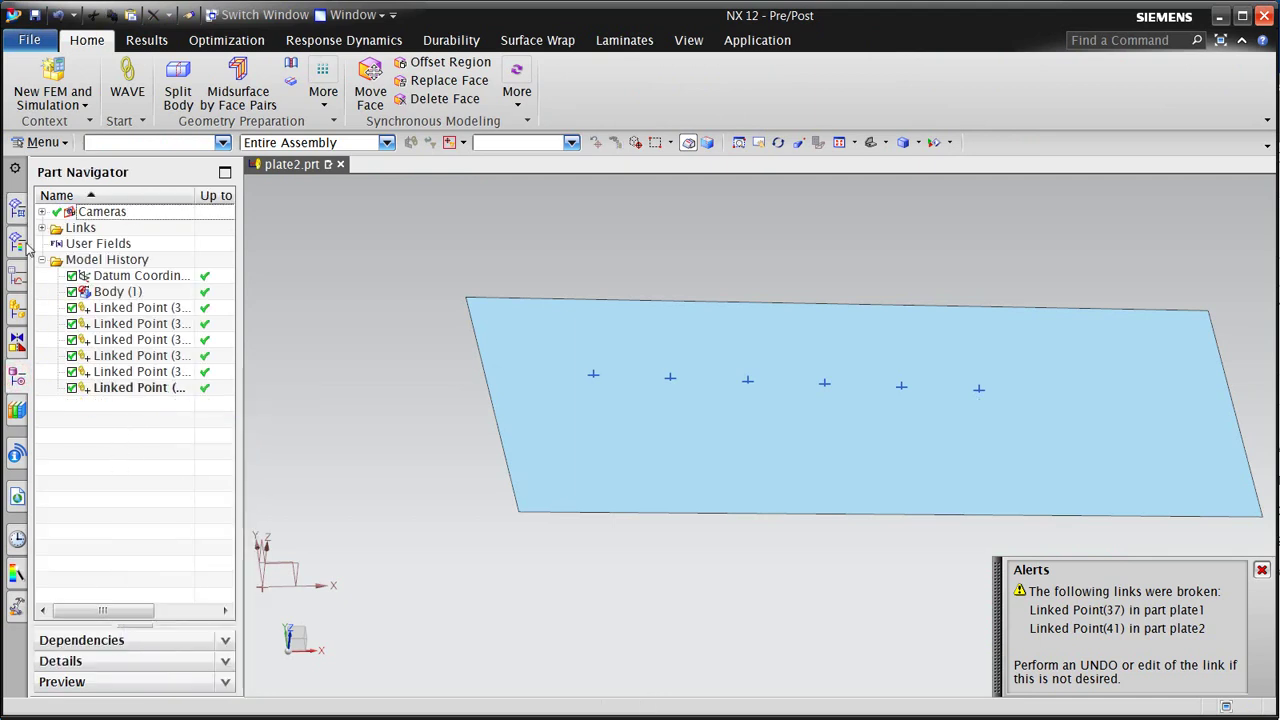
# Step: Display plate2_fem1, then return to the plateassy_assyfem1 assembly FEM
pyautogui.click(18, 208)
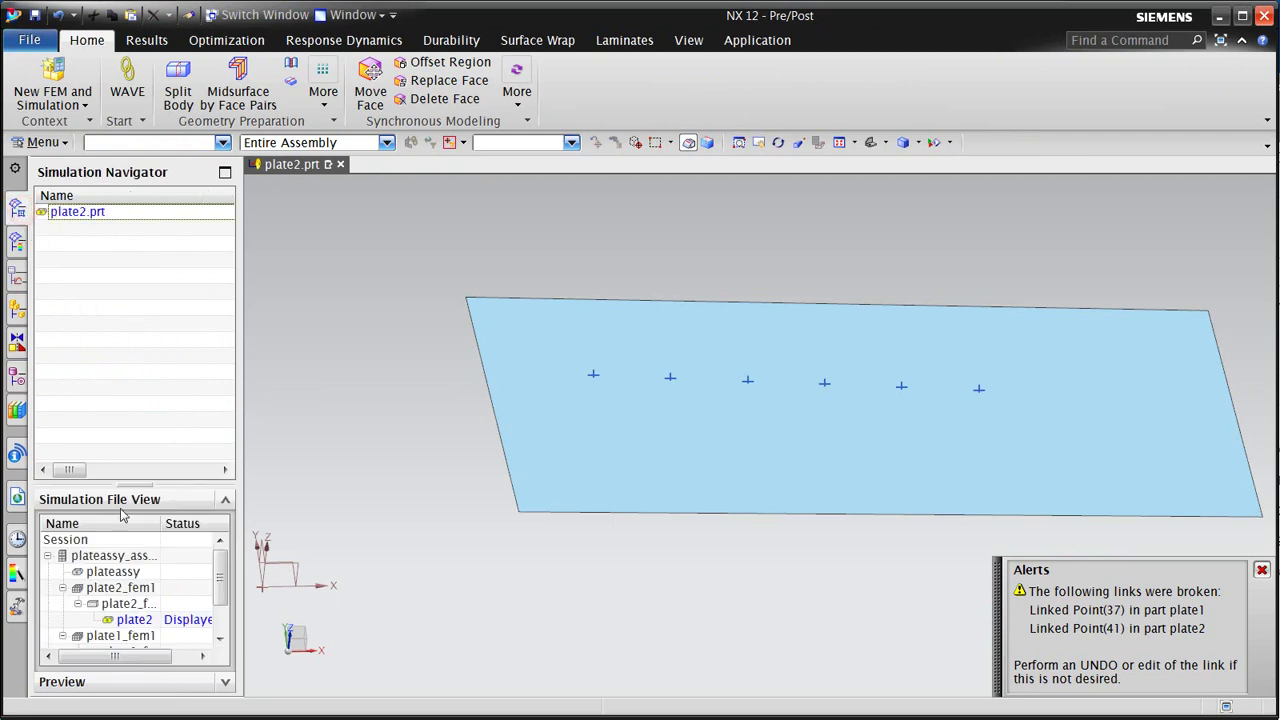
pyautogui.doubleClick(120, 588)
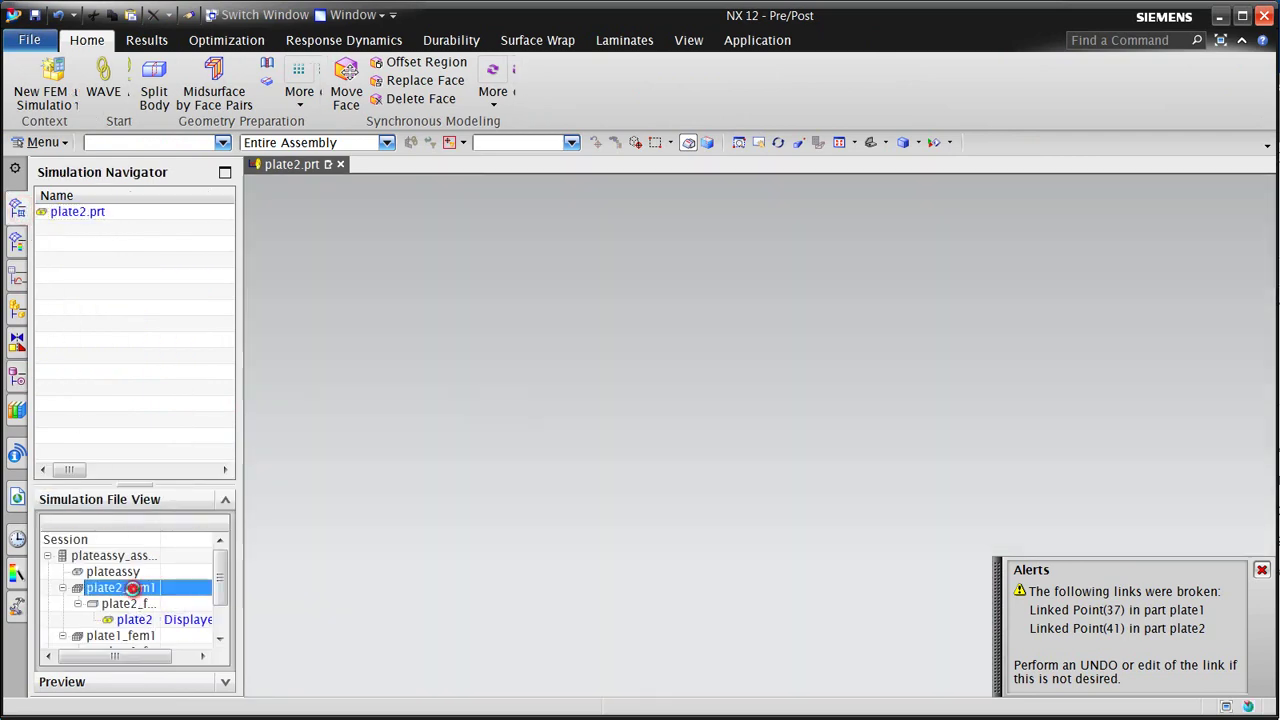
pyautogui.doubleClick(127, 556)
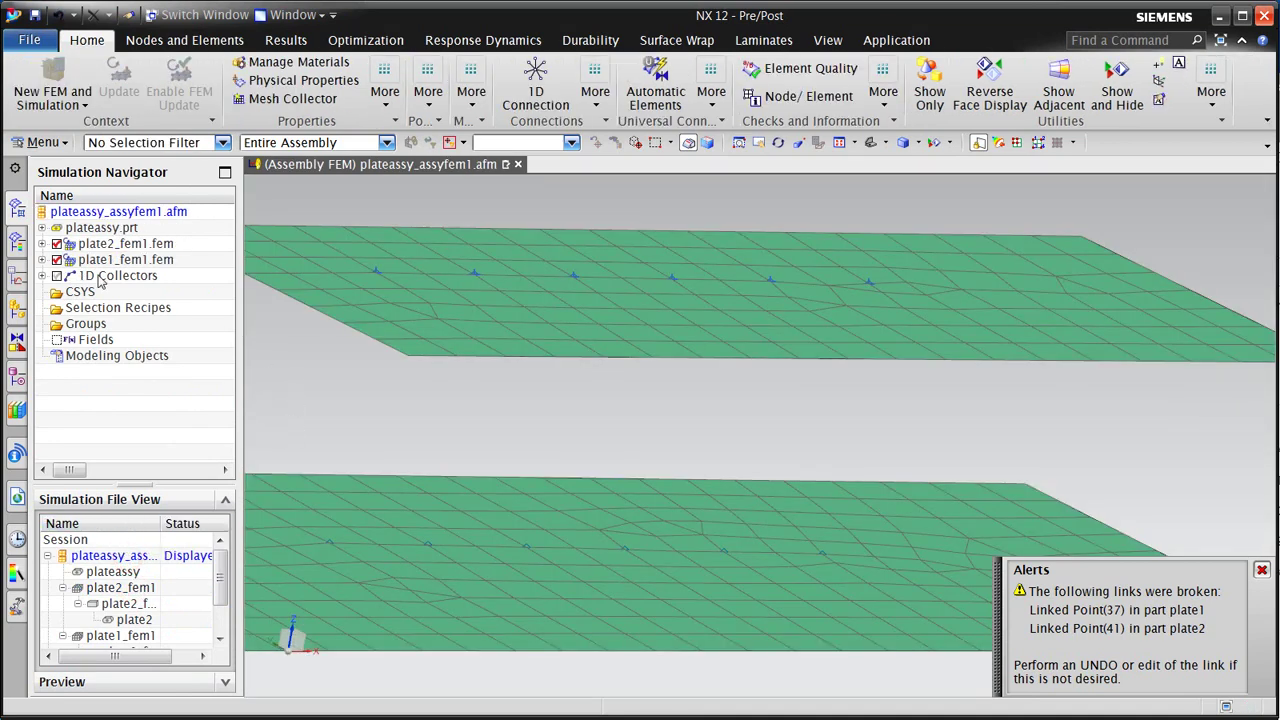
# Step: Update plate2_fem1 so it remeshes to 177 nodes and 151 elements
pyautogui.doubleClick(122, 588)
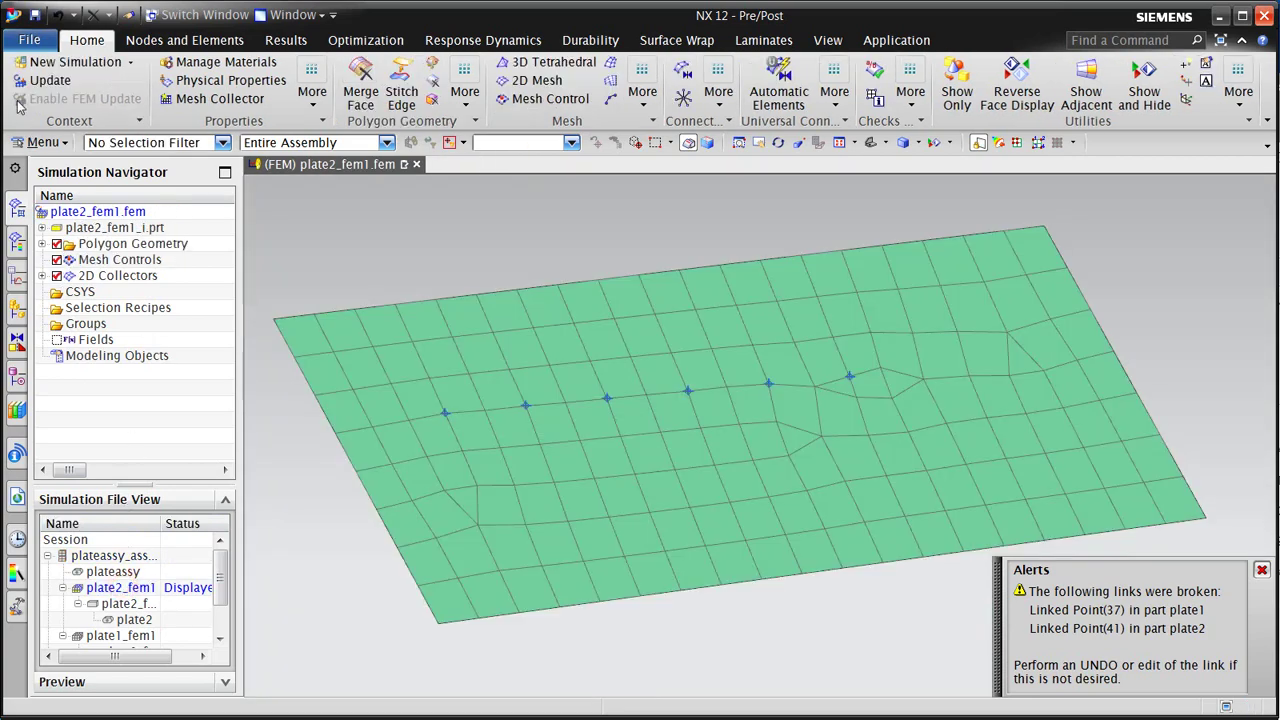
pyautogui.click(38, 81)
pyautogui.scroll(-1, 125, 580)
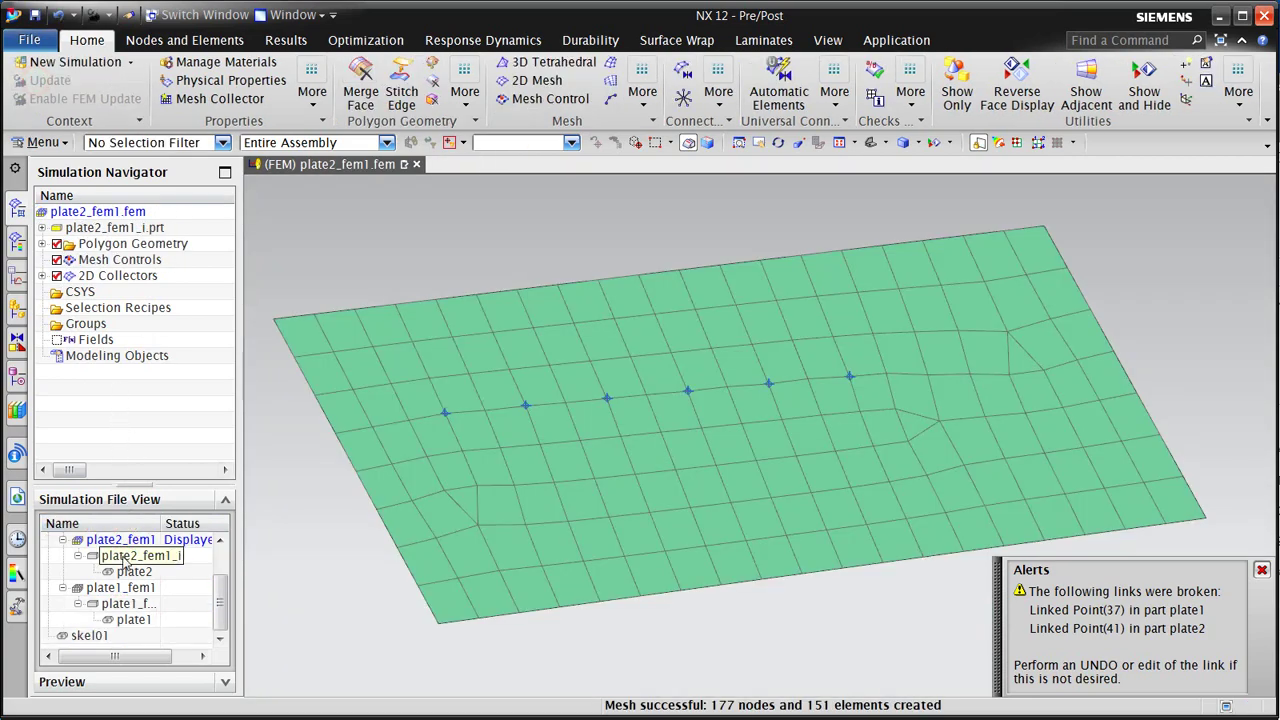
# Step: Update plate1_fem1 to 277 nodes/244 elements, then start a 1D Connection in the assembly FEM
pyautogui.doubleClick(124, 590)
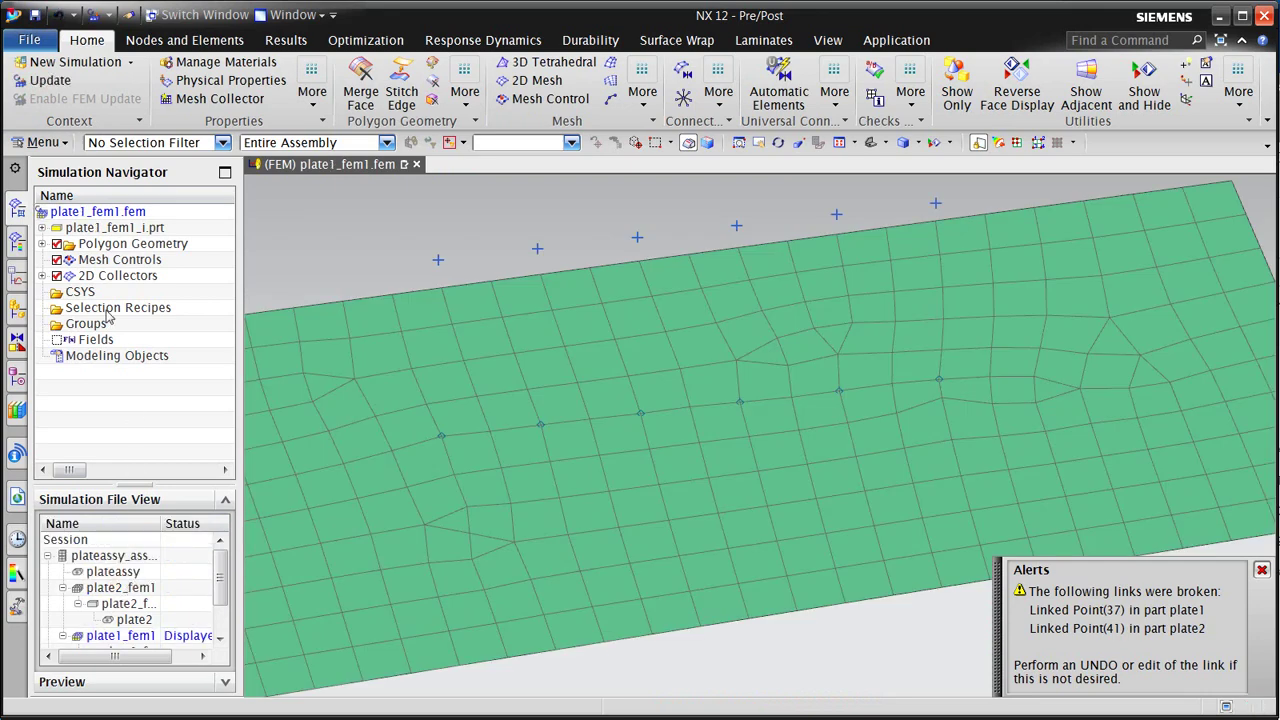
pyautogui.click(50, 82)
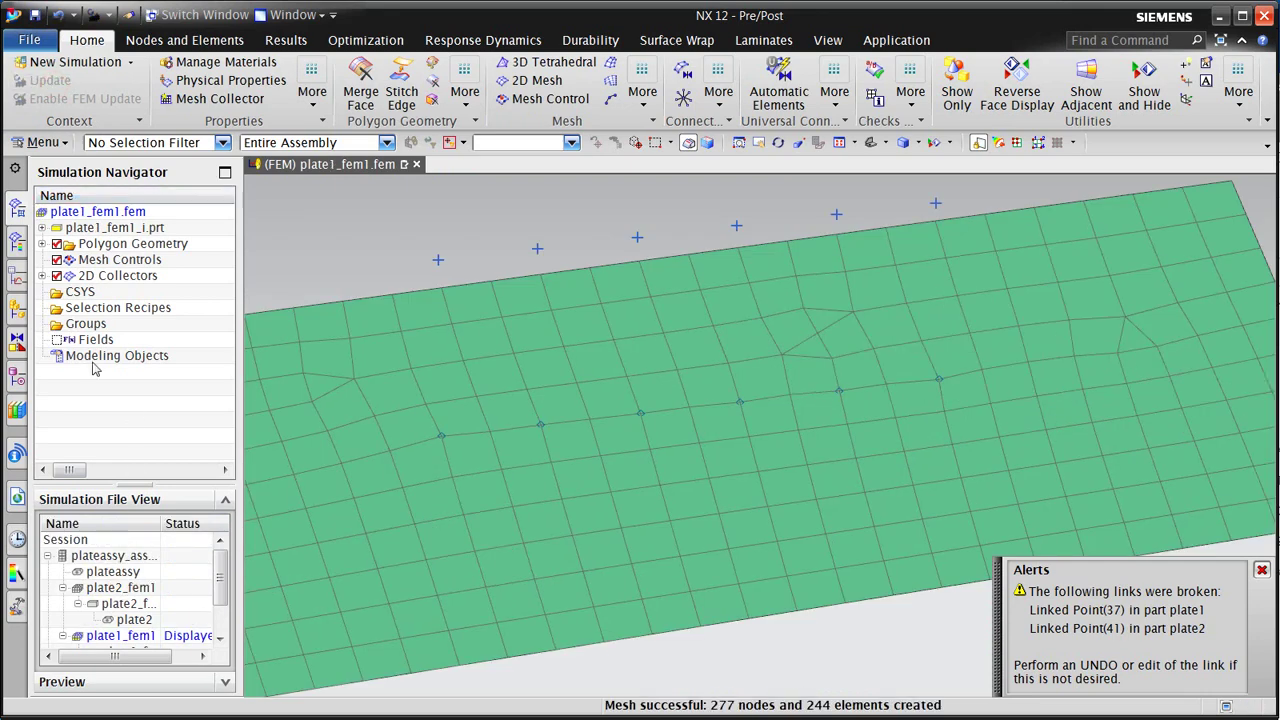
pyautogui.doubleClick(117, 556)
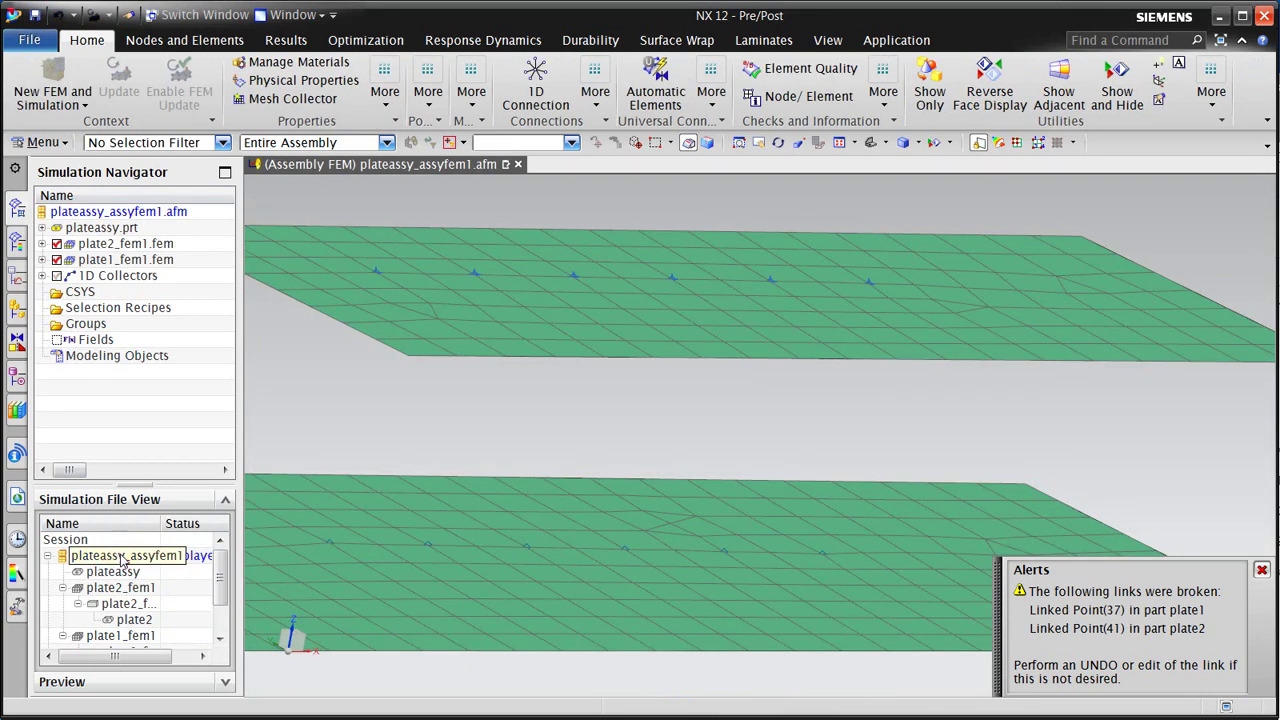
pyautogui.click(536, 85)
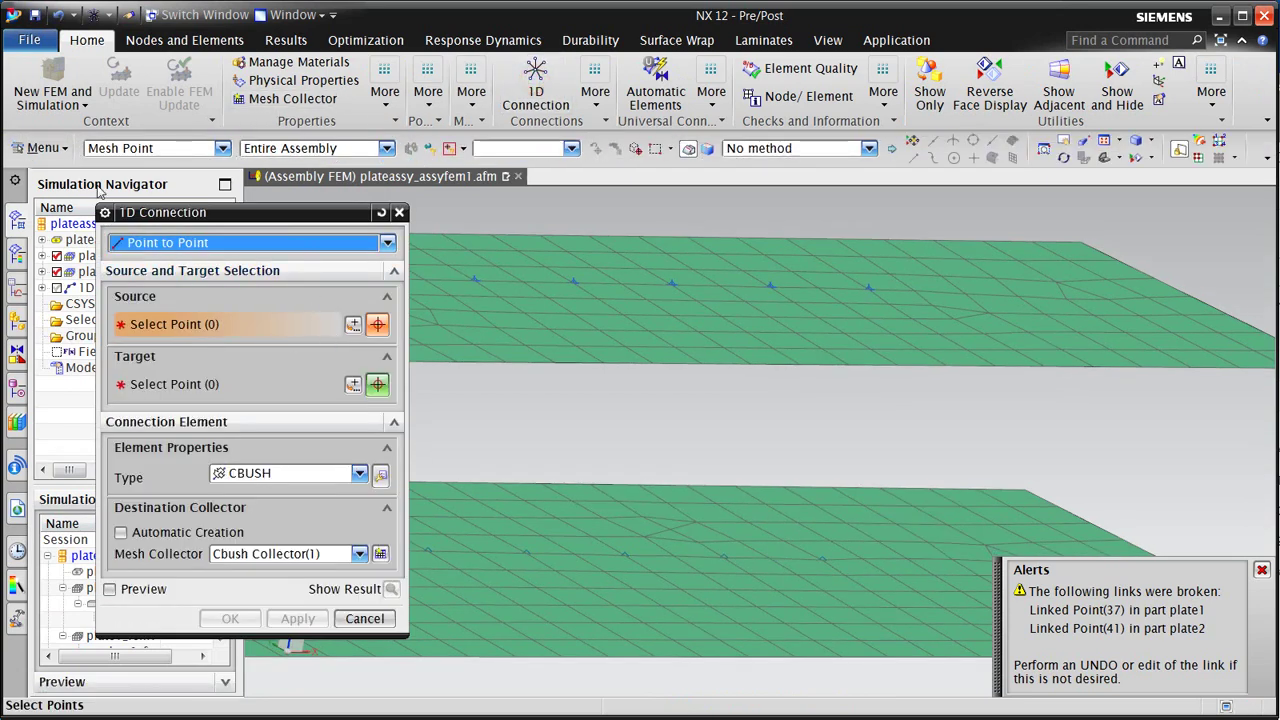
# Step: Select the six upper-plate points as the connection sources
pyautogui.moveTo(434, 249); pyautogui.dragTo(990, 320)
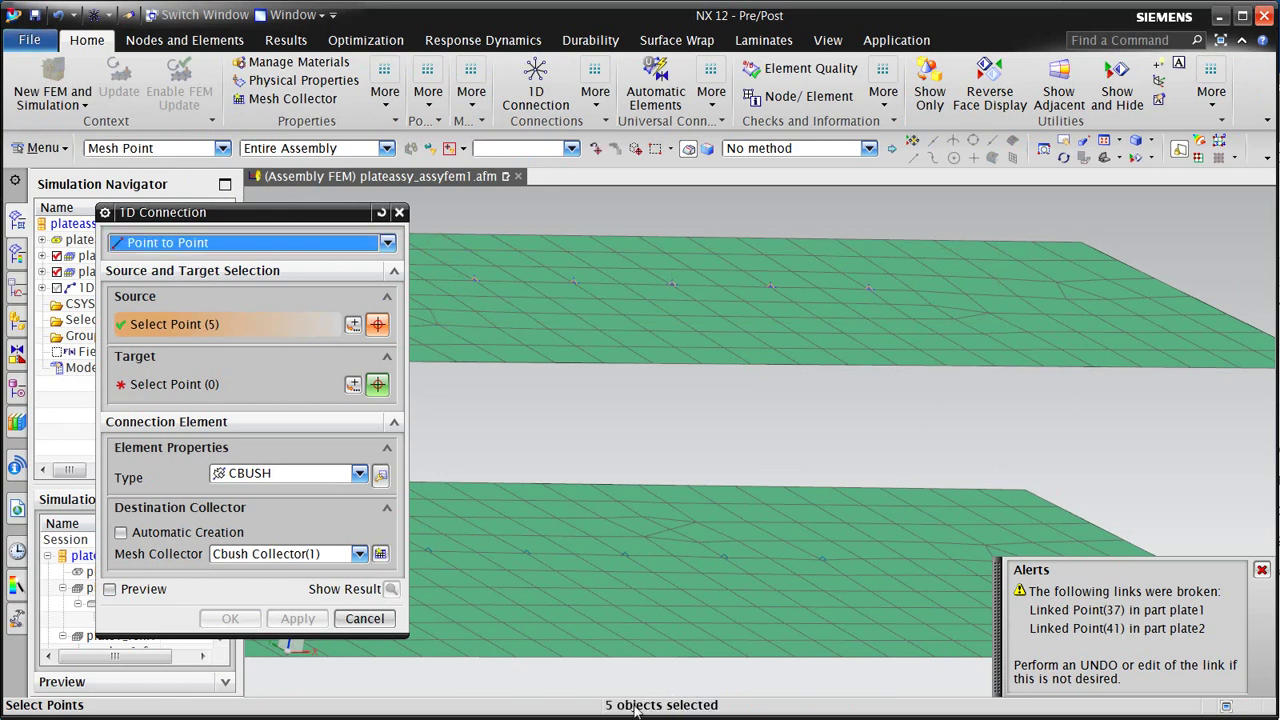
pyautogui.moveTo(897, 418); pyautogui.dragTo(939, 400, button='middle')
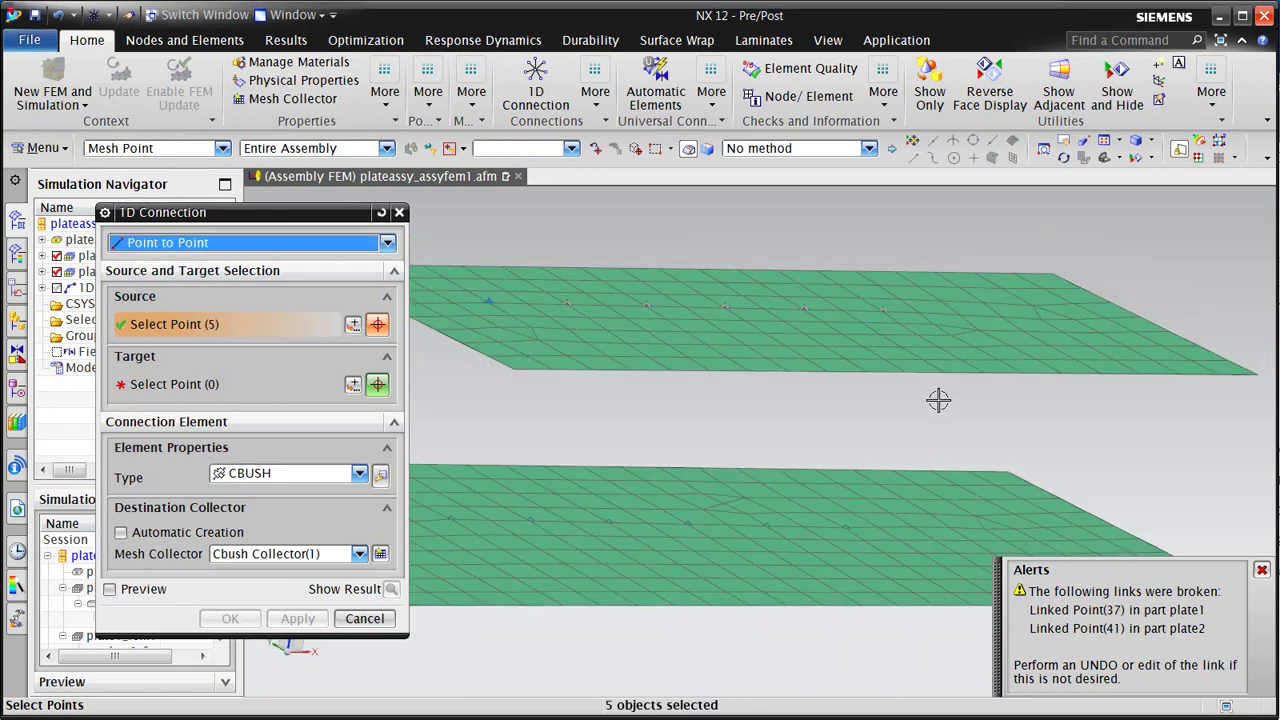
pyautogui.moveTo(466, 254); pyautogui.dragTo(648, 352)
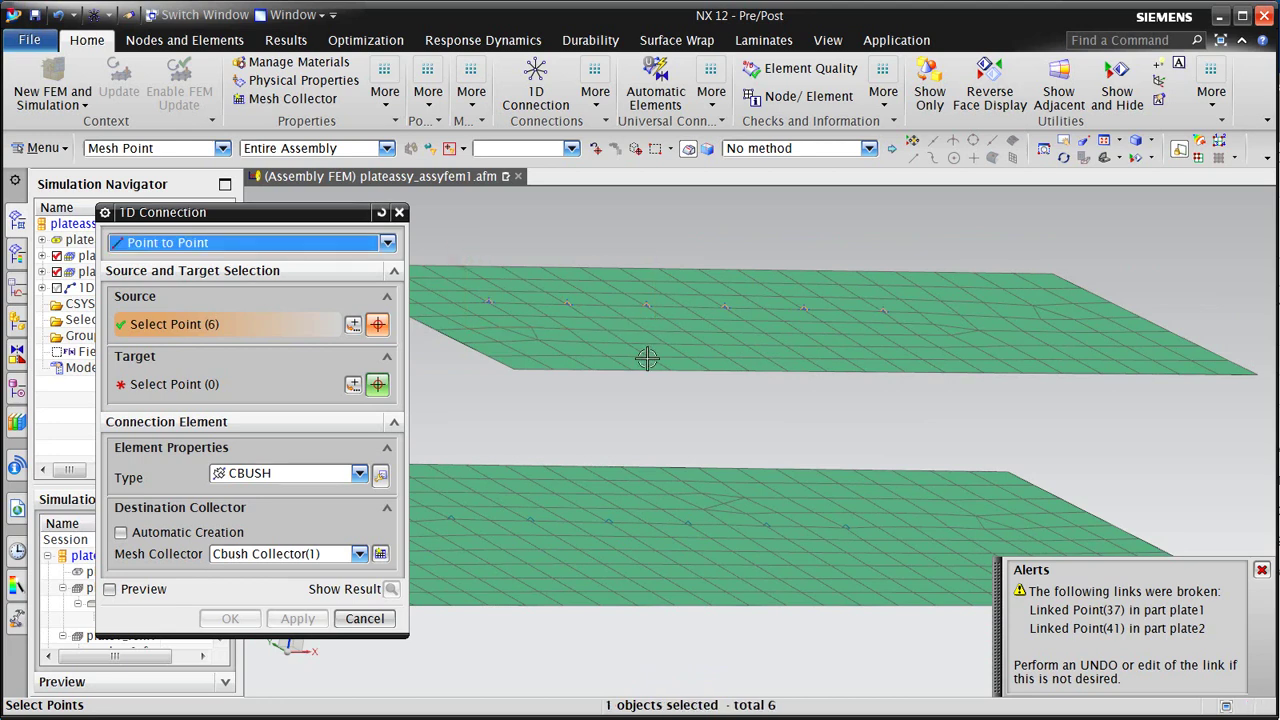
# Step: Select the six lower-plate points as targets and create the six CBUSH spring connections
pyautogui.click(198, 396)
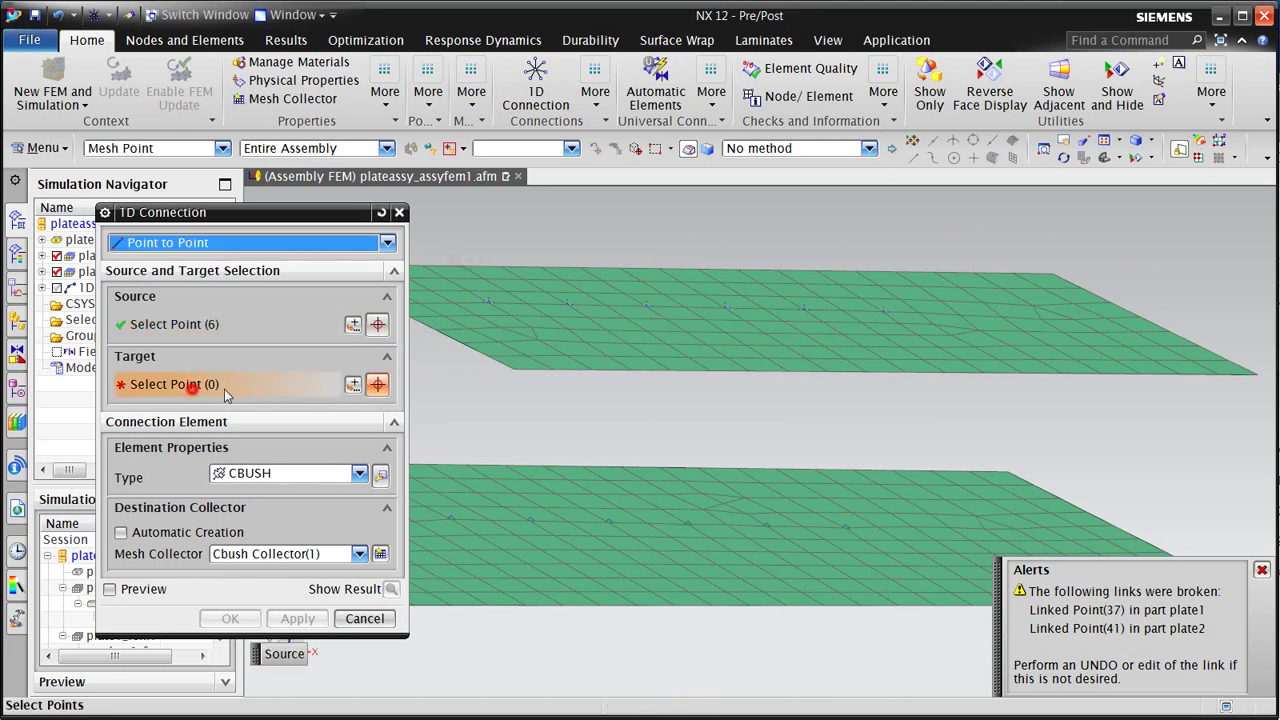
pyautogui.moveTo(423, 491); pyautogui.dragTo(943, 554)
pyautogui.hotkey('ctrl', 'f')
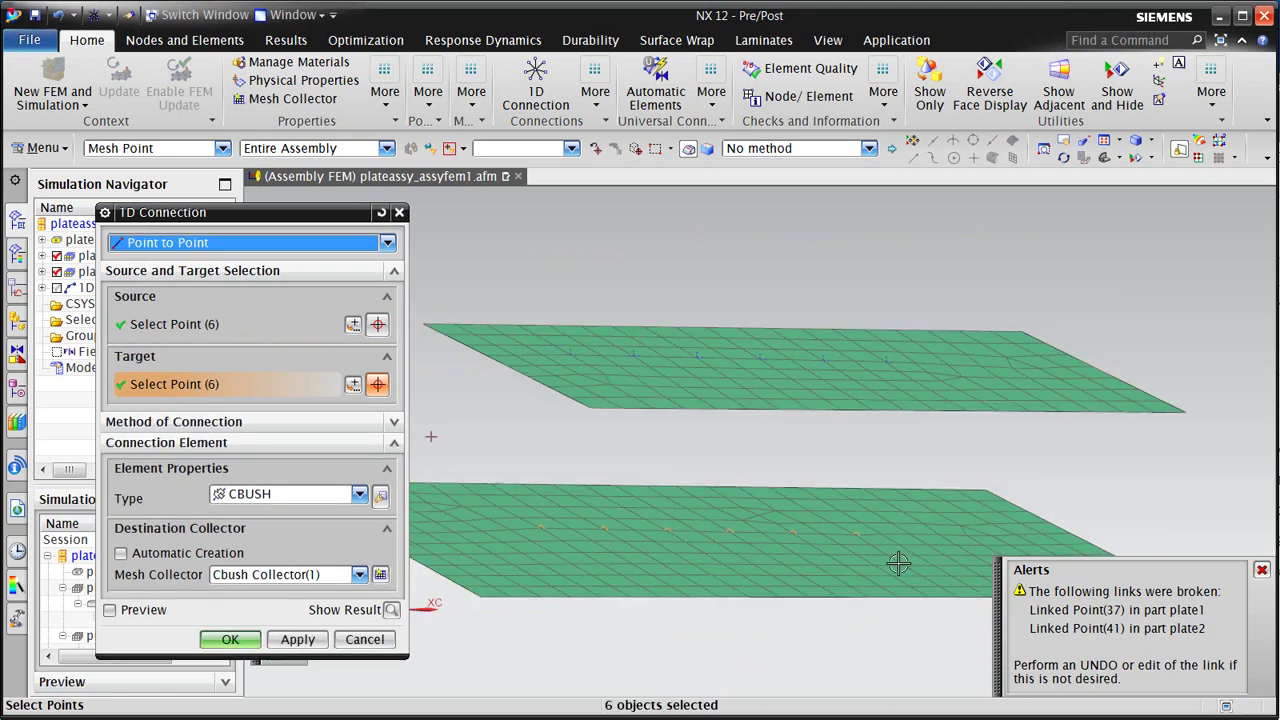
pyautogui.click(280, 421)
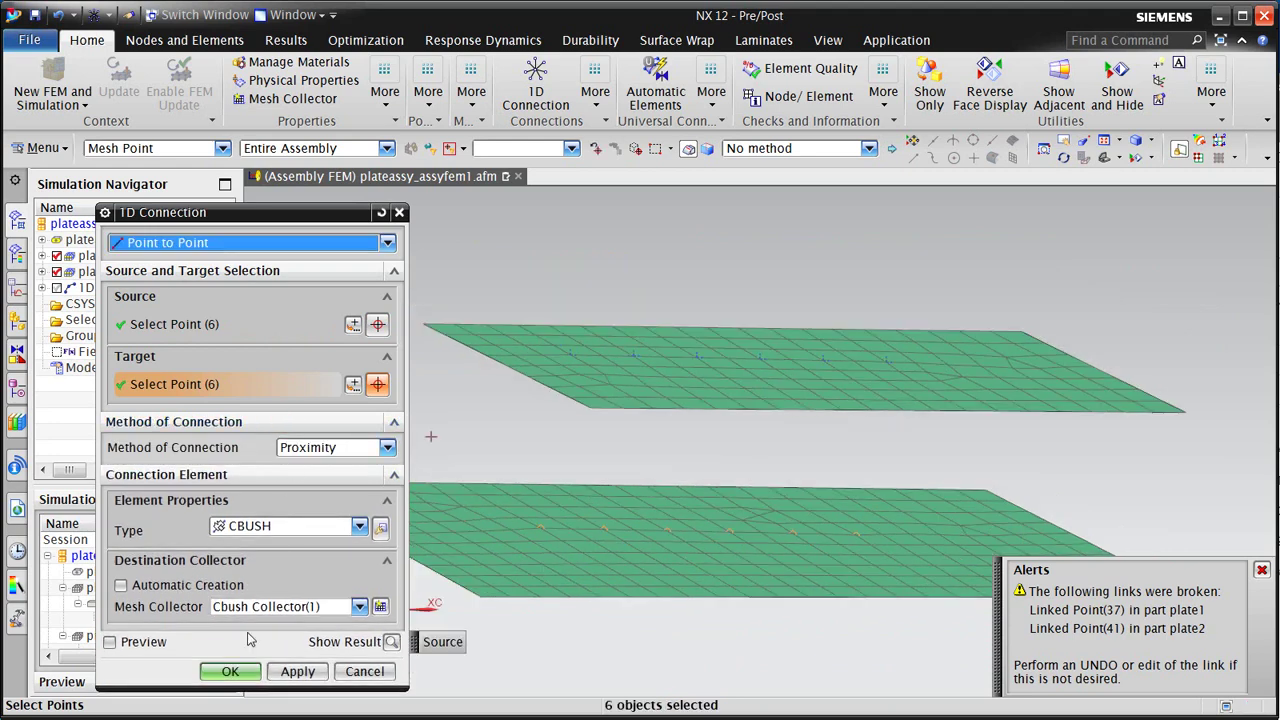
pyautogui.click(230, 671)
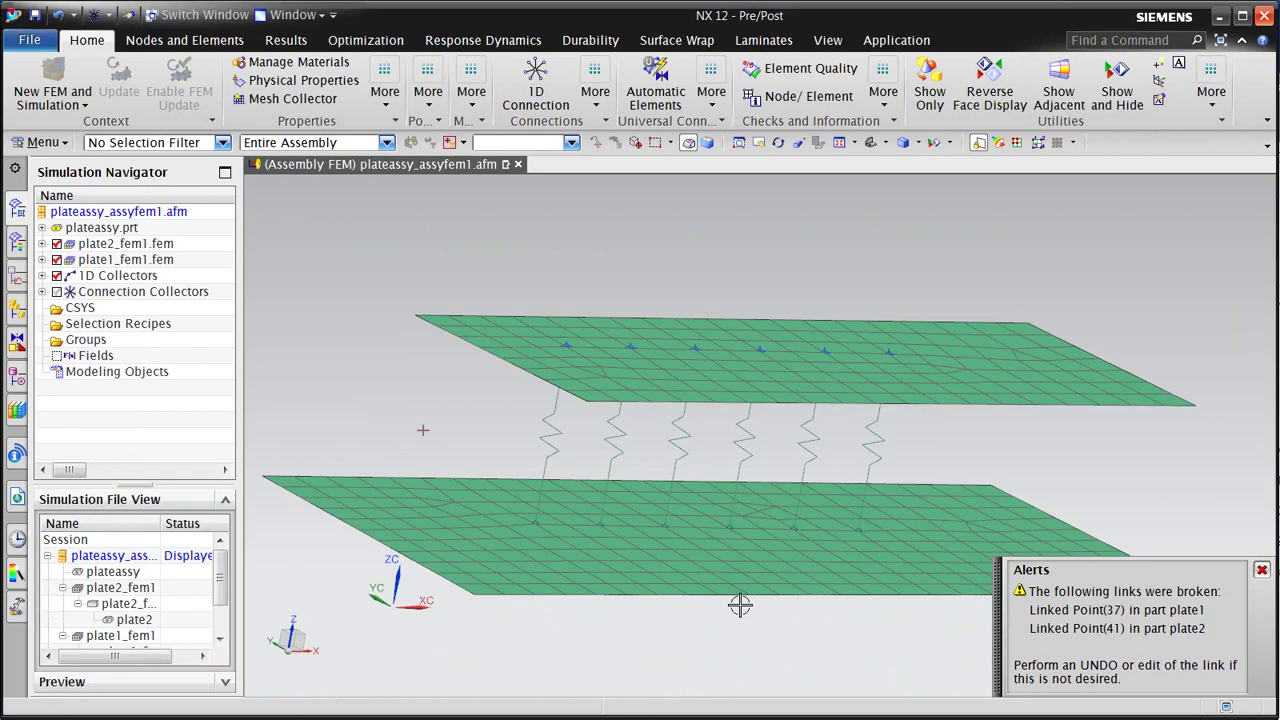
# Step: Dismiss the broken-links alert to view the six CBUSH springs spanning the plates
pyautogui.moveTo(737, 606)
pyautogui.mouseDown(button='middle')
pyautogui.moveTo(716, 610)
pyautogui.moveTo(729, 609)
pyautogui.mouseUp(button='middle')
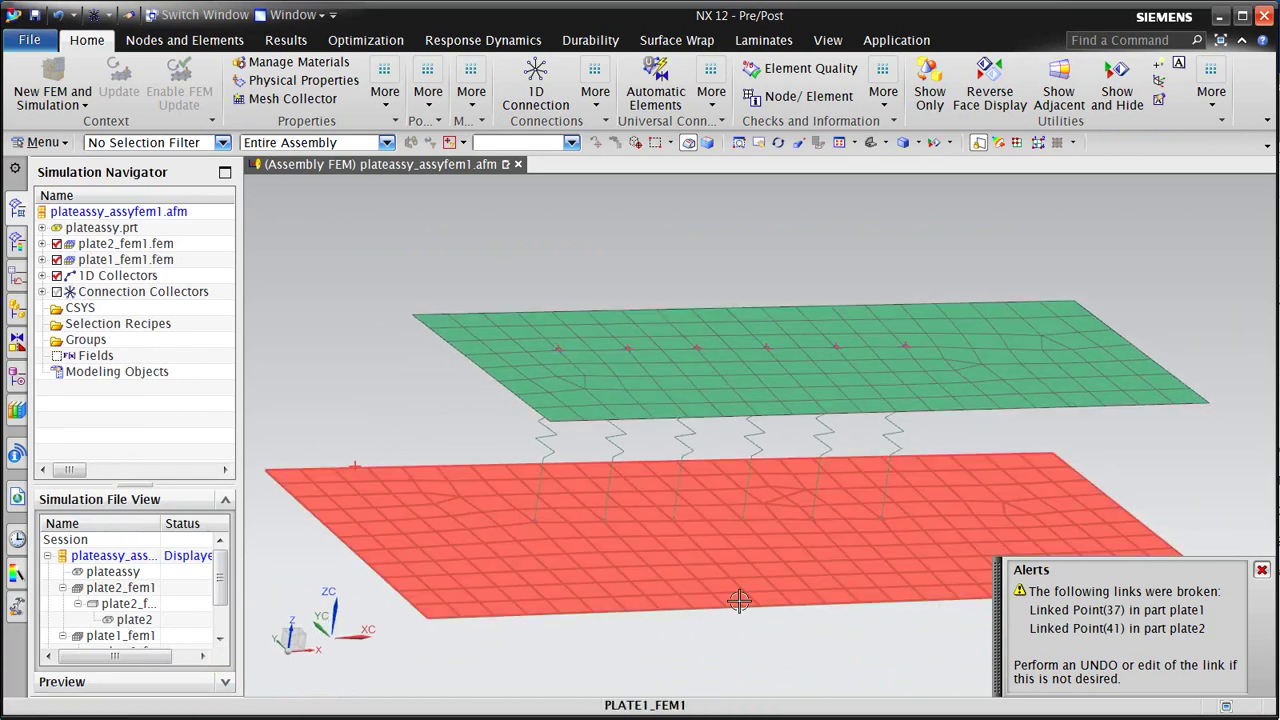
pyautogui.click(1263, 571)
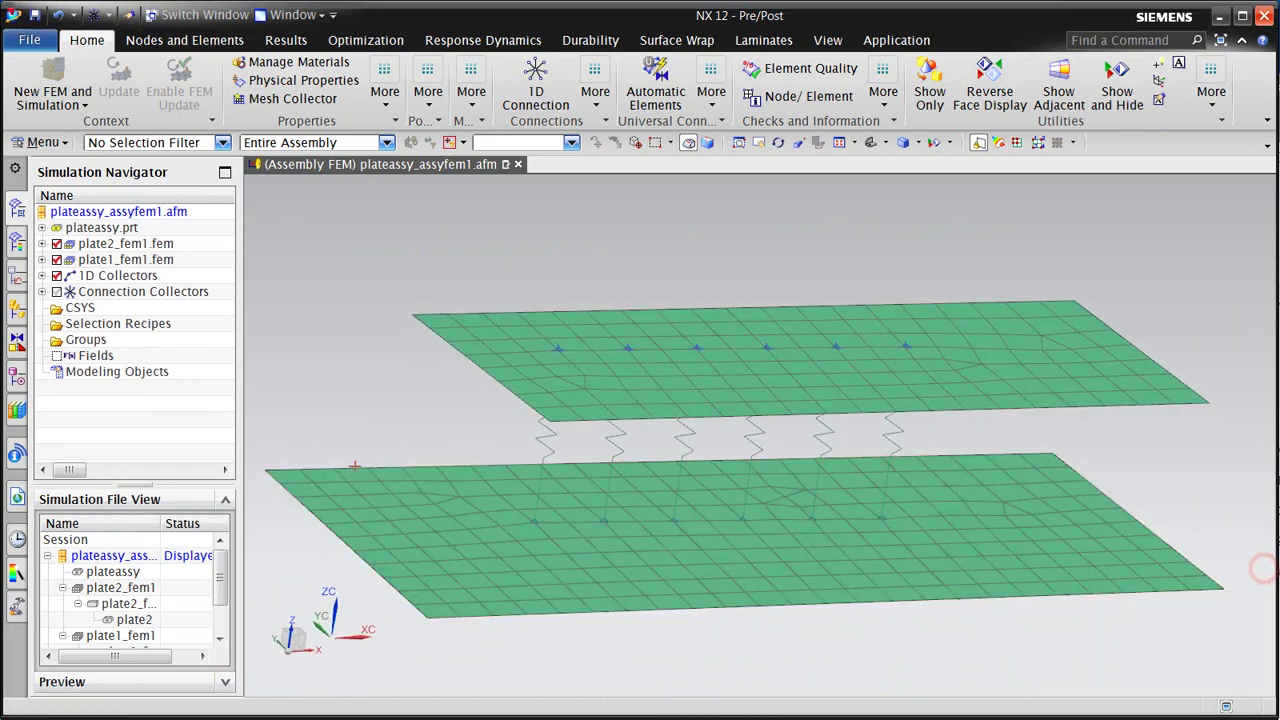